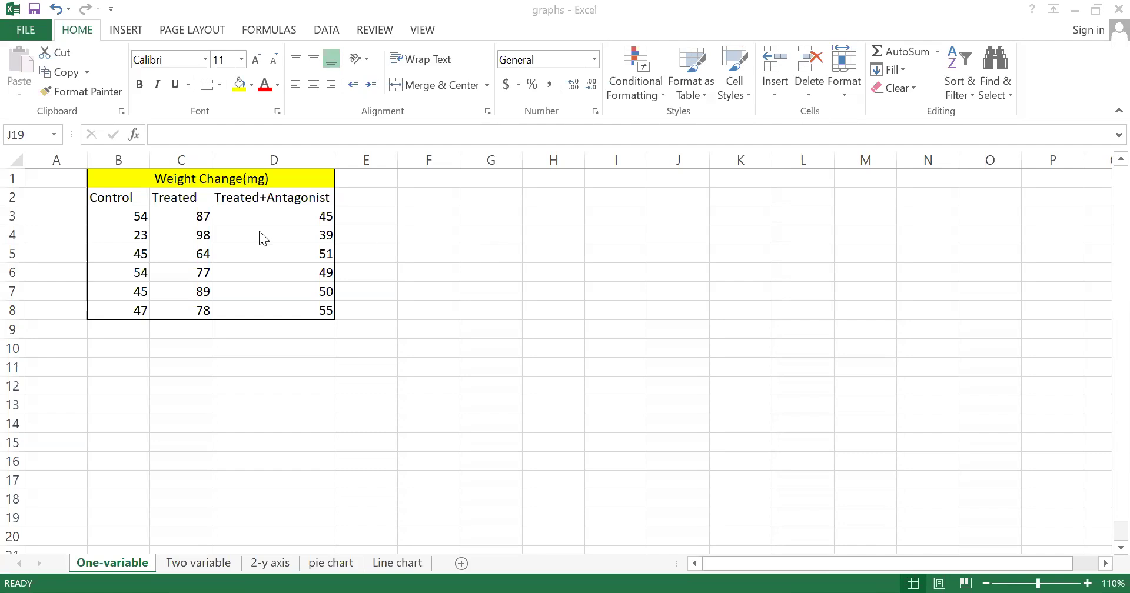
- Calculate the average of the Control values B3:B8 in cell B9
click(112, 214)
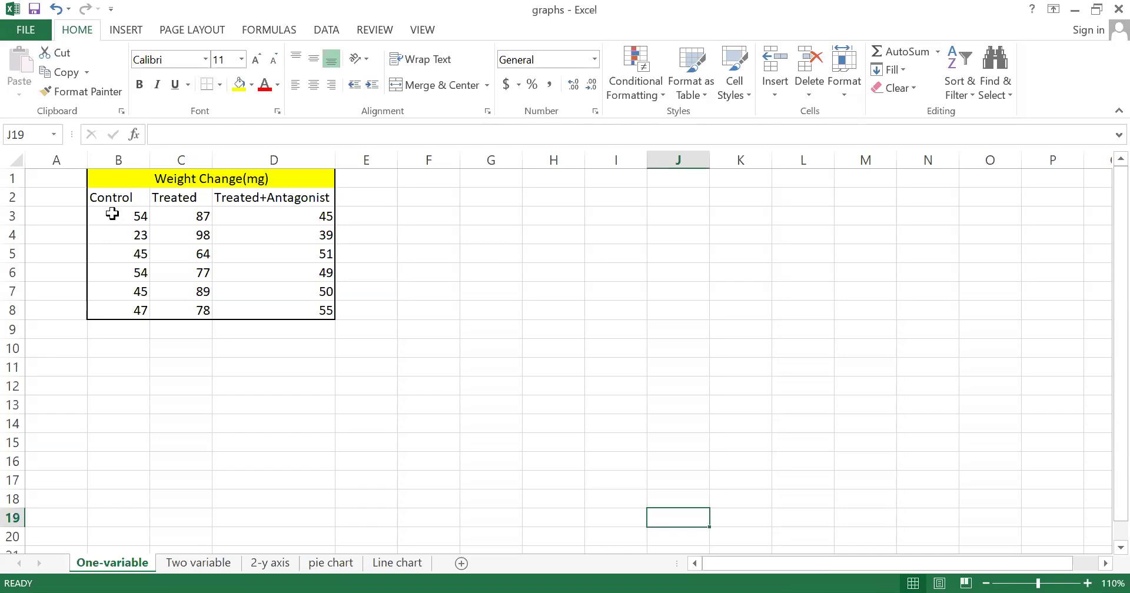
click(371, 272)
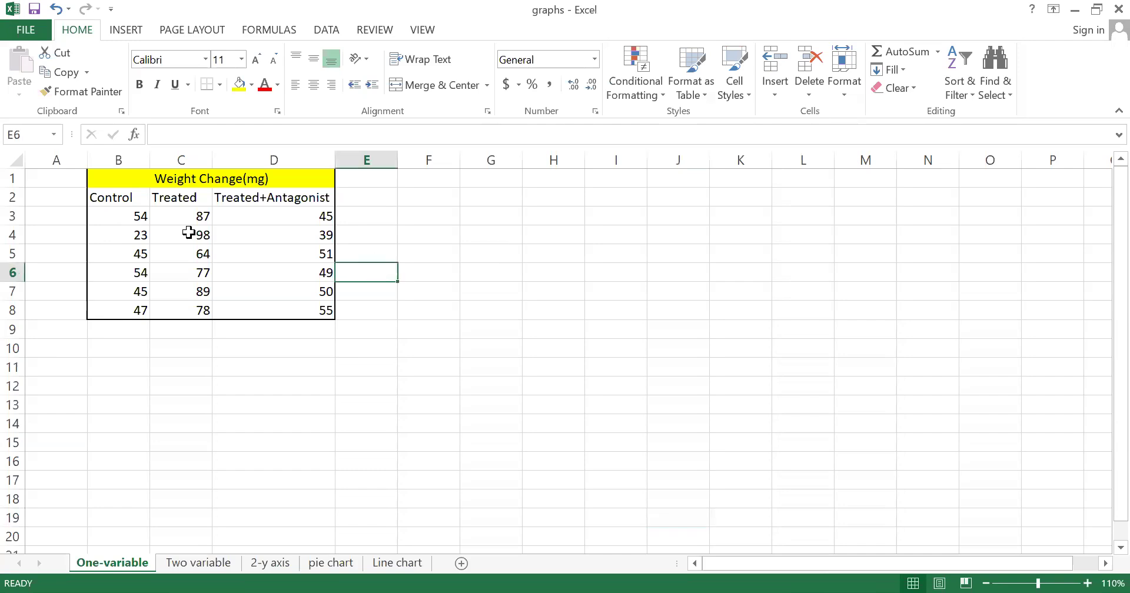
drag(113, 219, 125, 305)
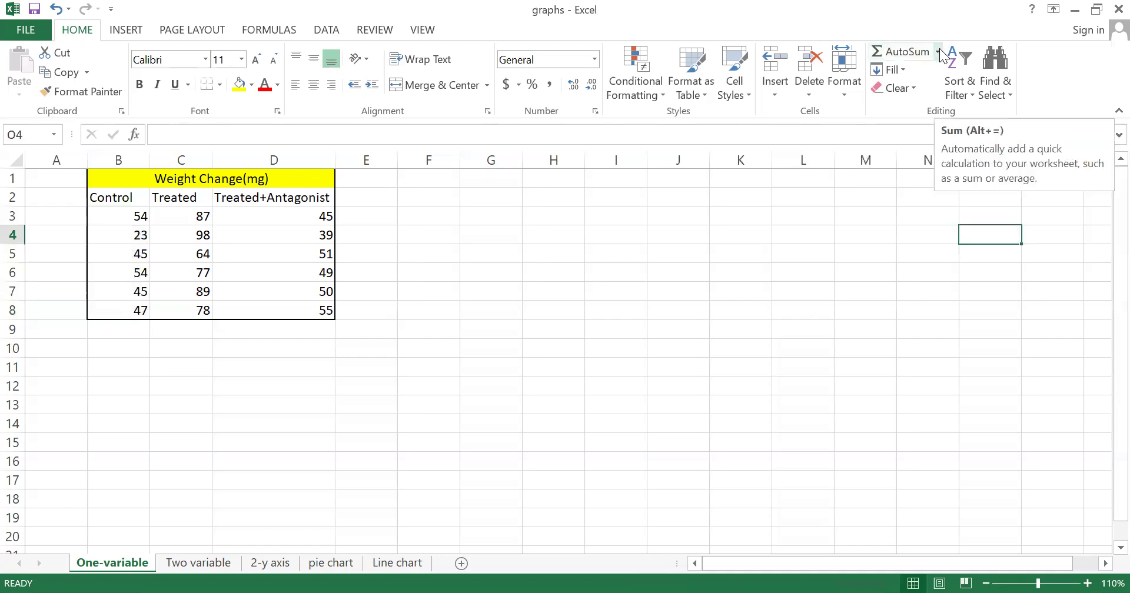
click(937, 52)
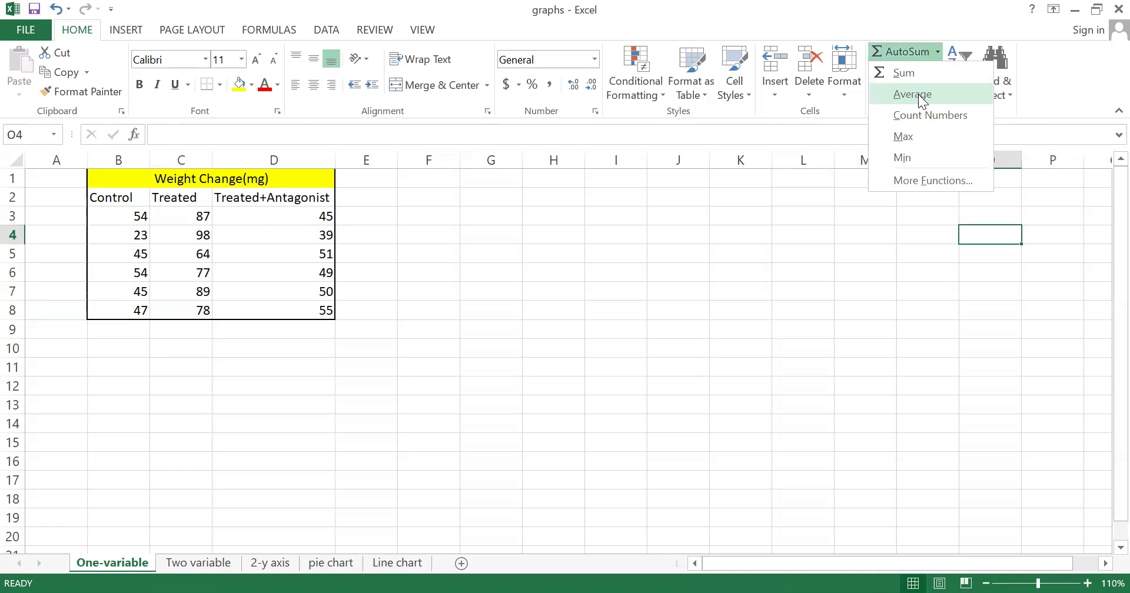
drag(132, 215, 129, 310)
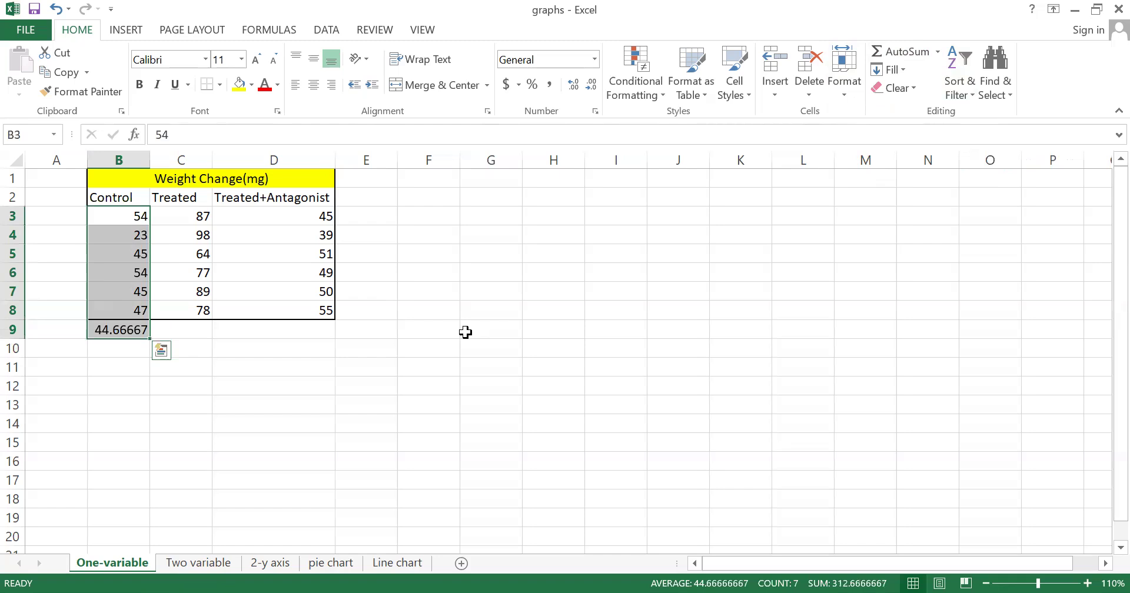
click(342, 371)
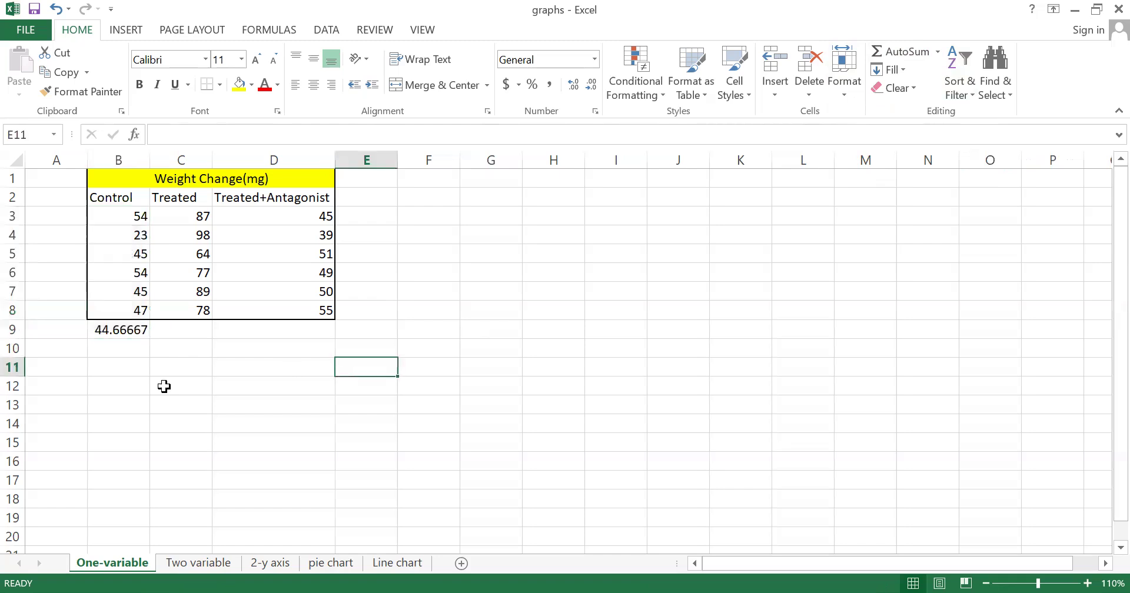
- Fill the average formula from B9 across to the Treated and Treated+Antagonist columns, C9:D9
click(119, 332)
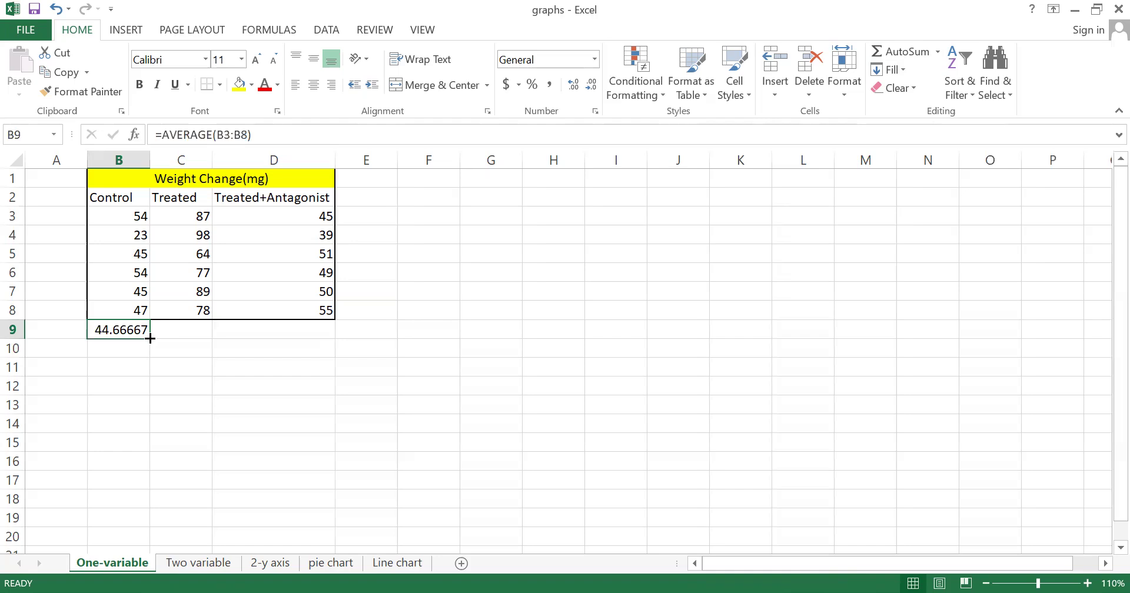
click(161, 383)
click(129, 328)
drag(149, 339, 319, 339)
click(521, 382)
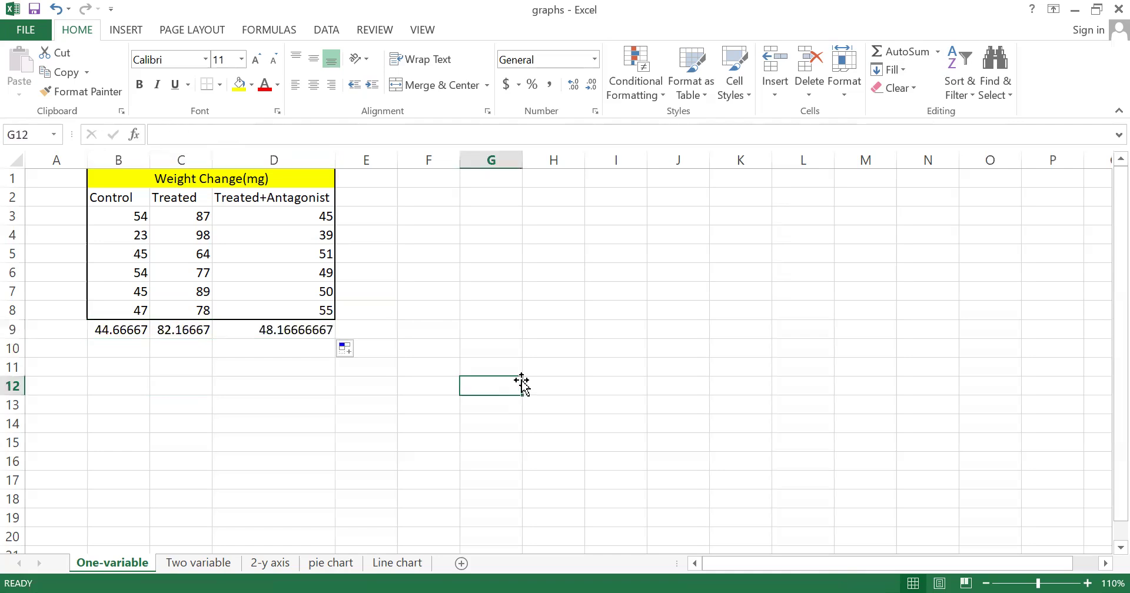
- Label cell A9 as Mean and cell A10 as SE
click(56, 322)
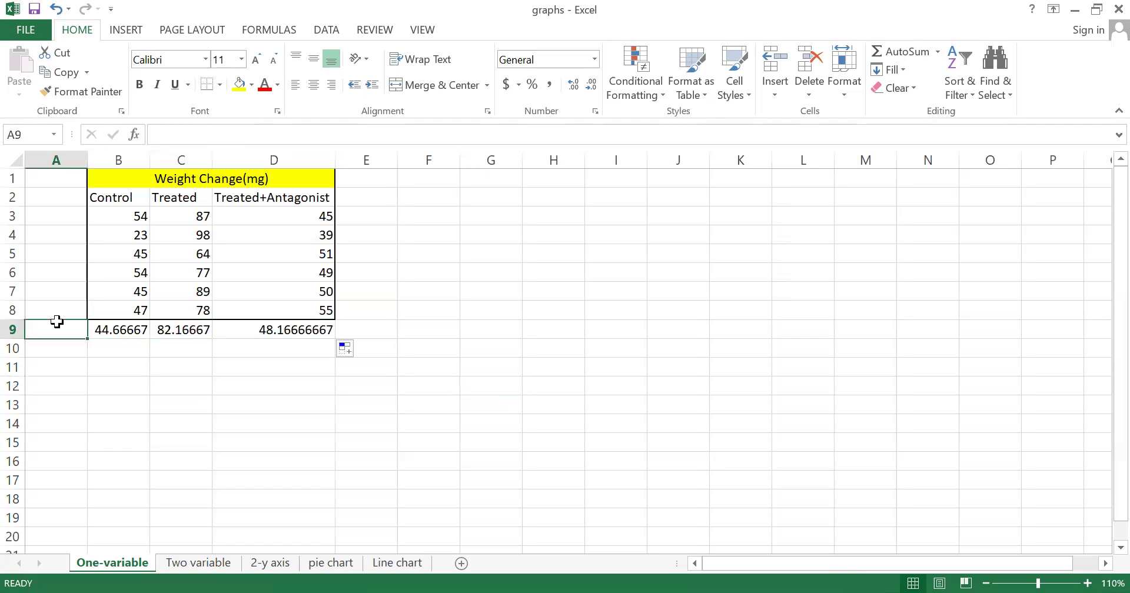
text(Mean)
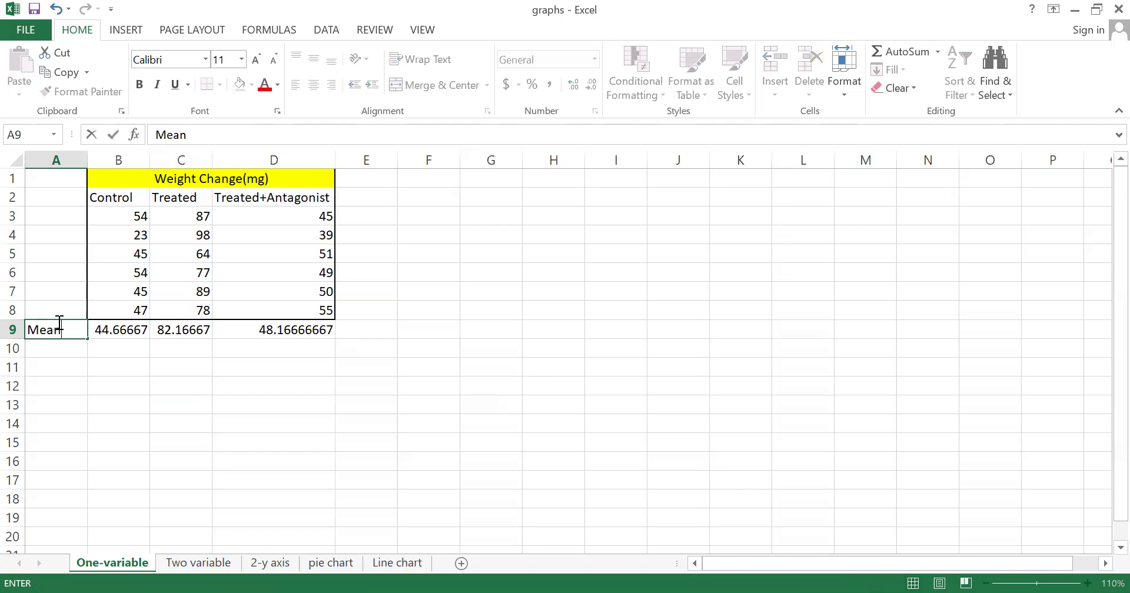
click(391, 408)
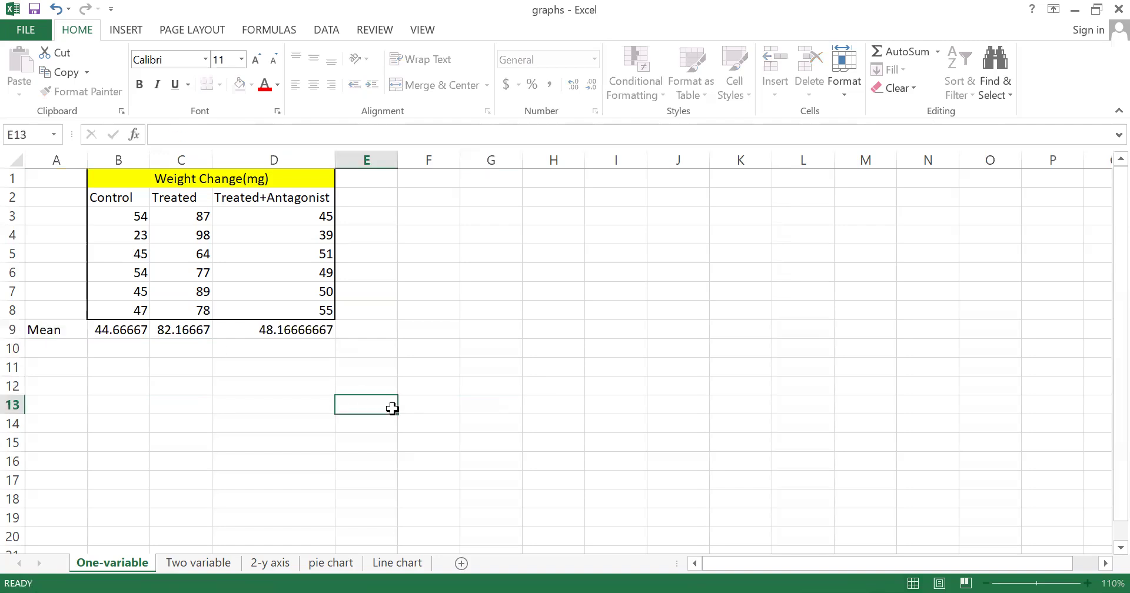
click(58, 352)
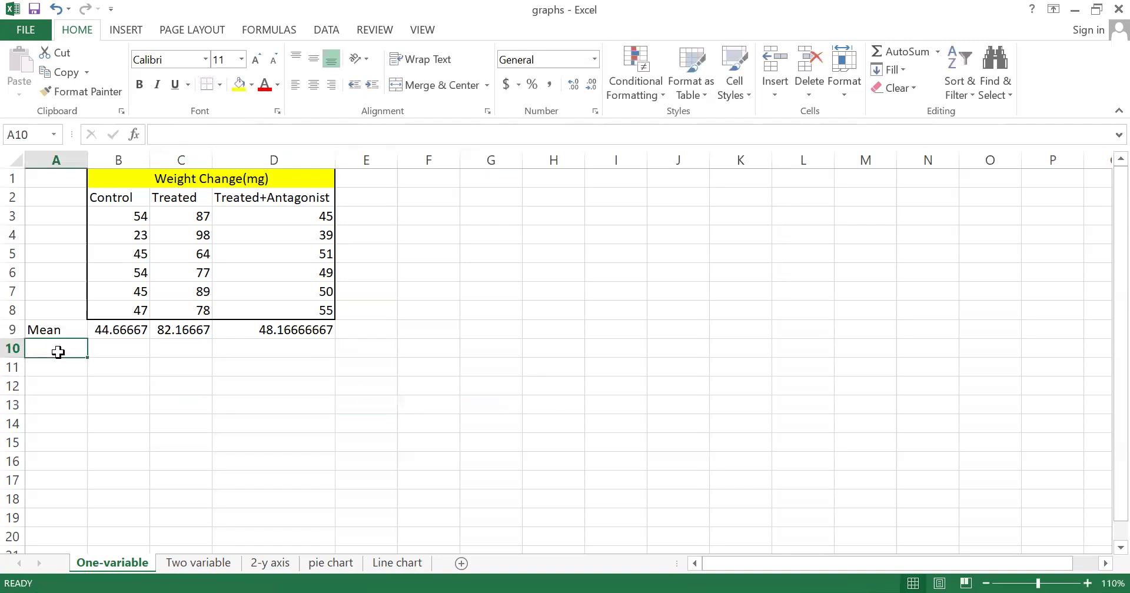
text(S)
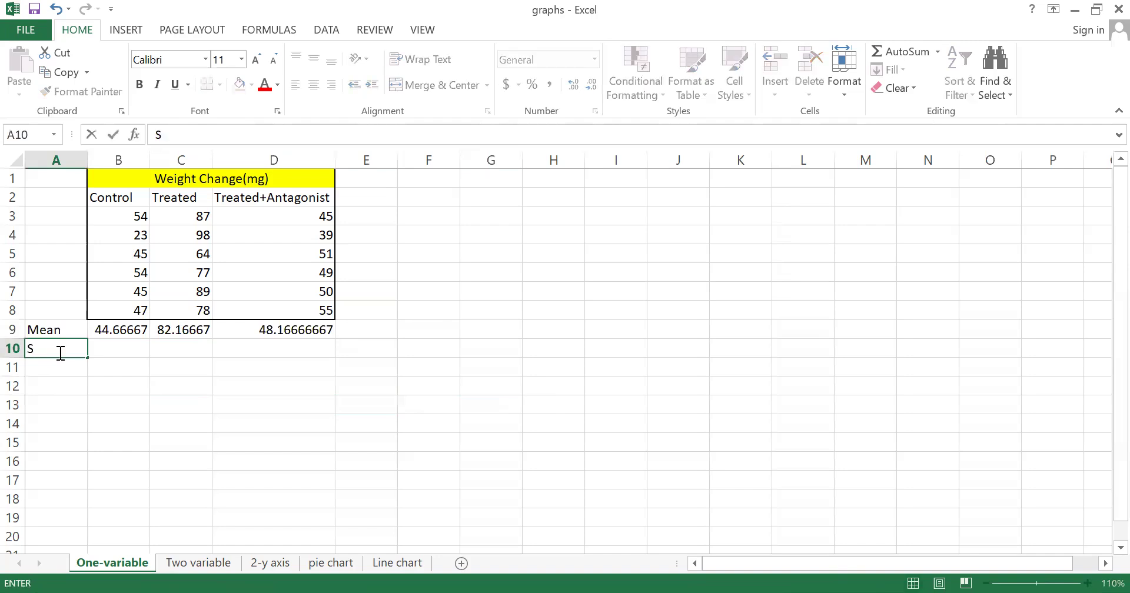
text(E)
click(182, 418)
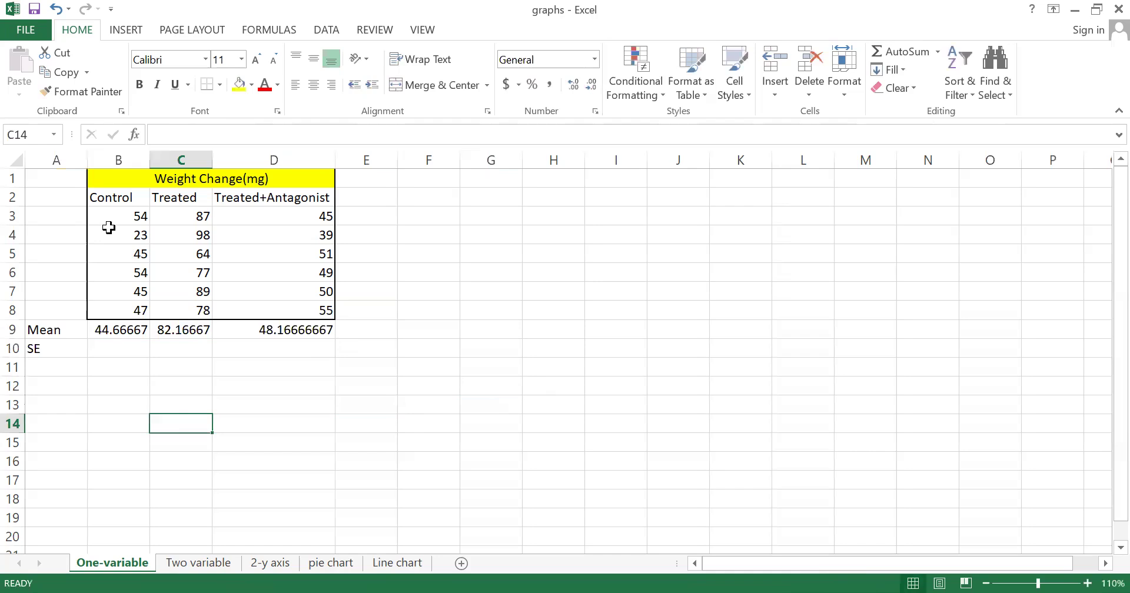
drag(135, 225, 135, 310)
click(187, 136)
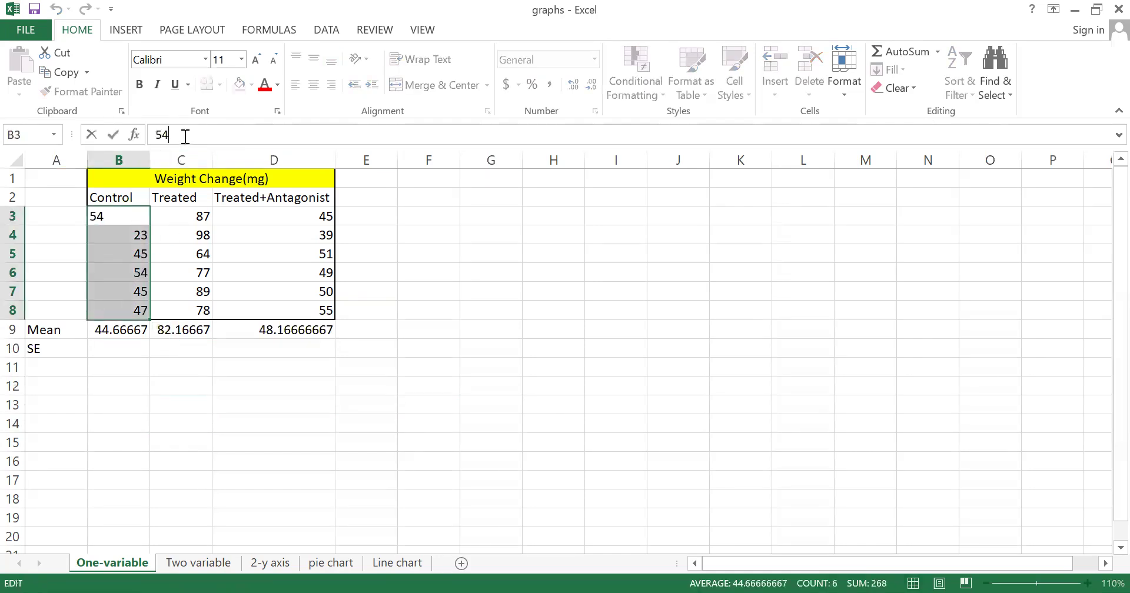
click(286, 435)
- Begin a formula in B10 with the sample standard deviation function STDEV.S over the Control values B3:B8
click(127, 349)
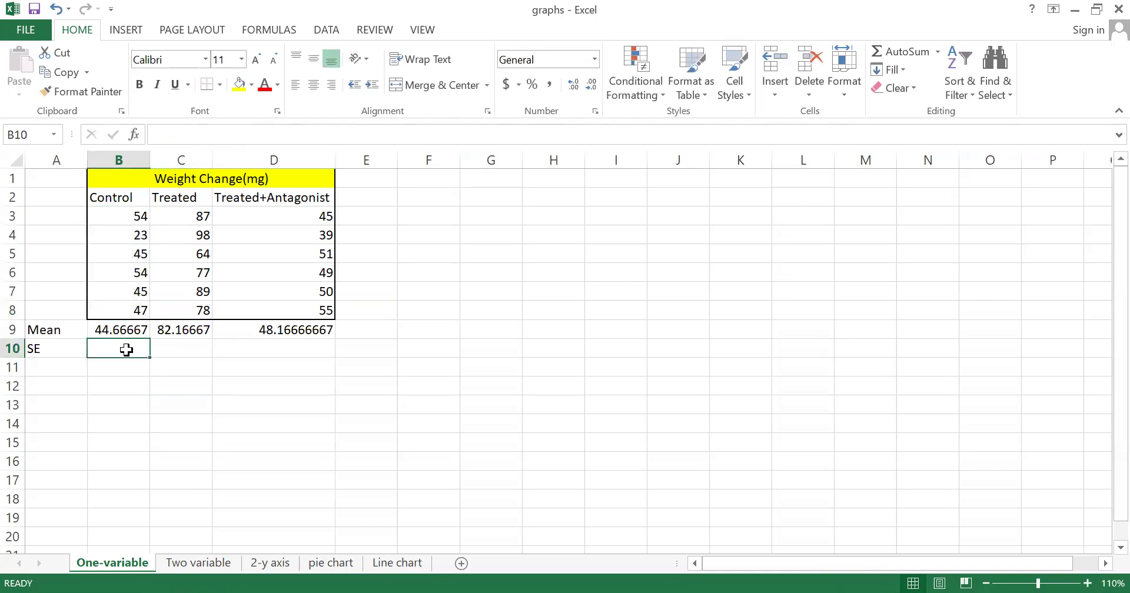
click(174, 134)
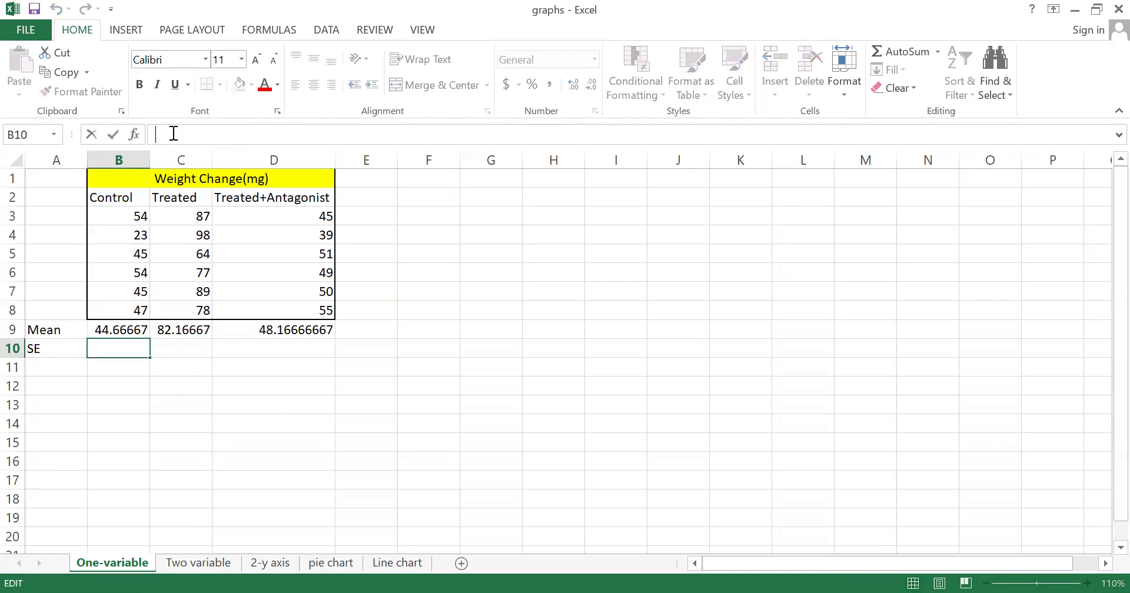
text(=)
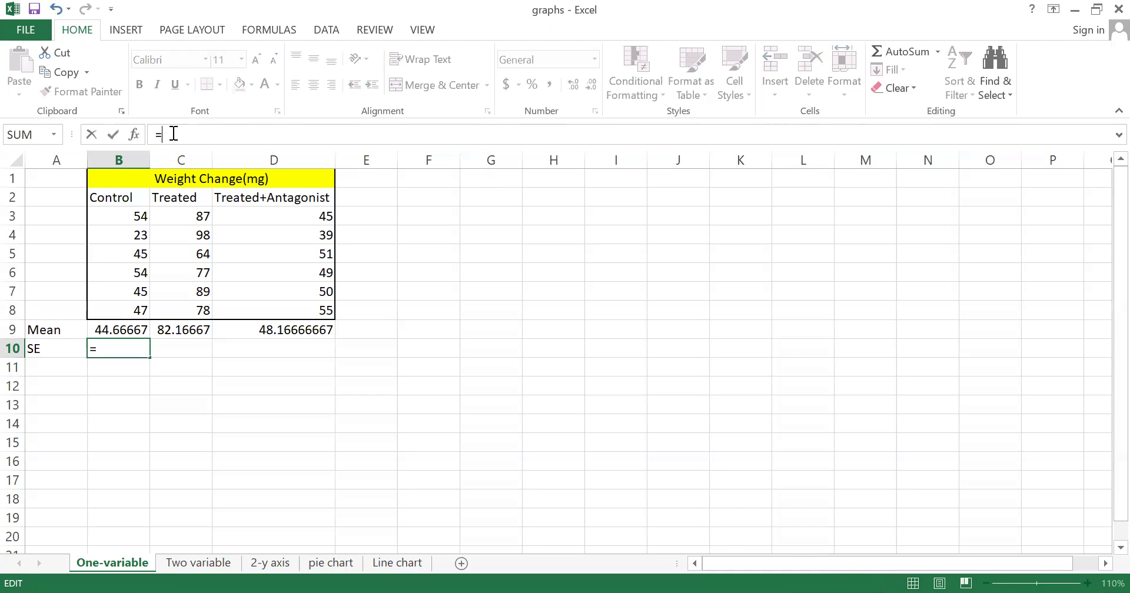
text(S)
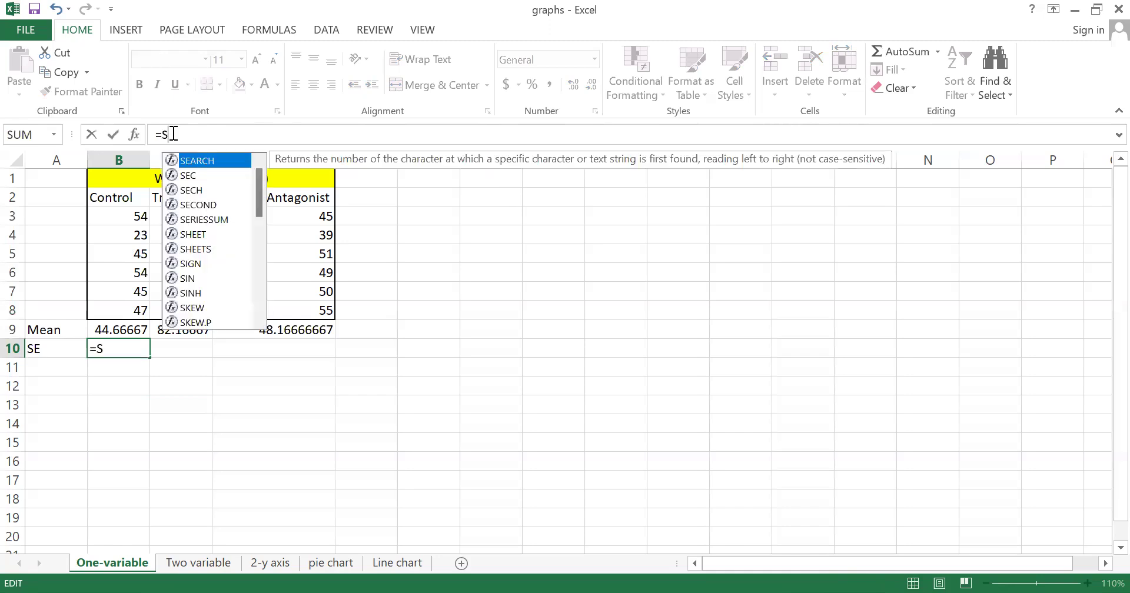
text(T)
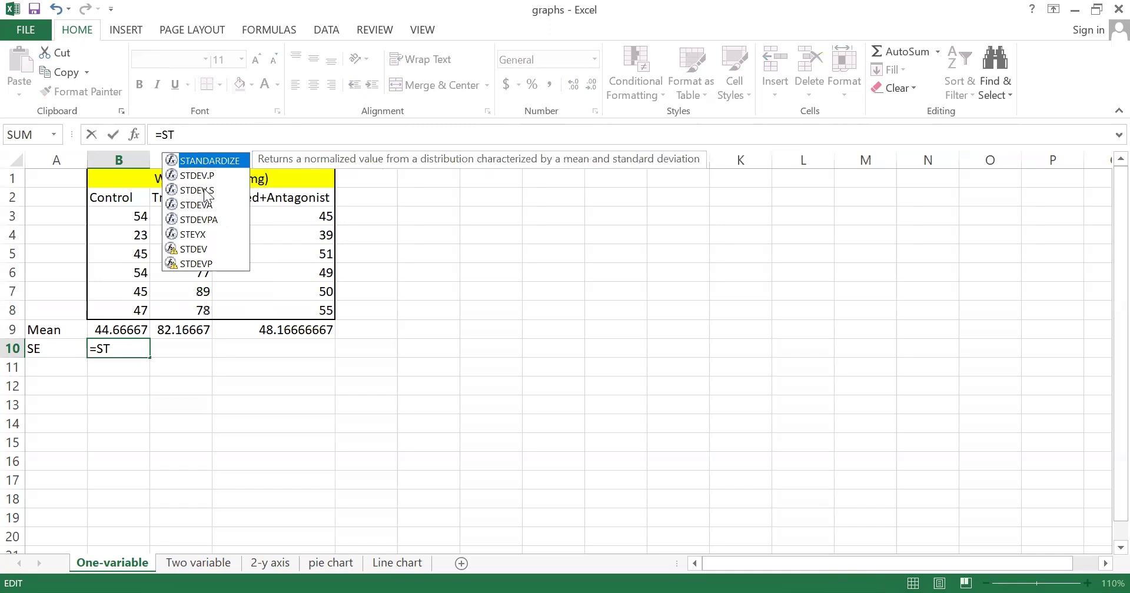
click(205, 191)
key(Tab)
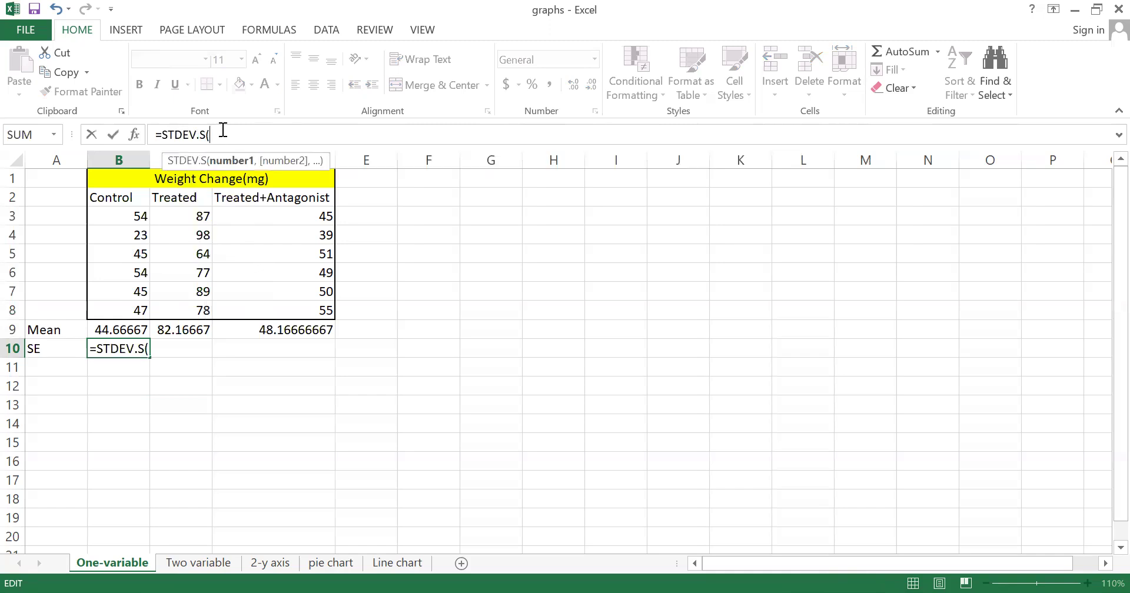
click(139, 214)
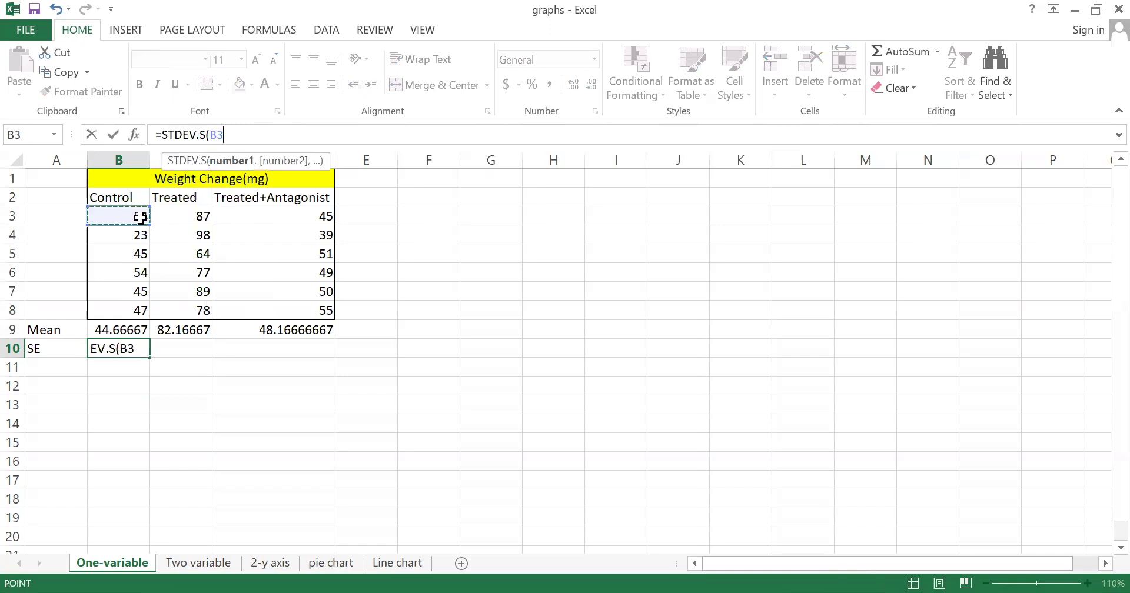
shift+click(134, 310)
- Complete the B10 formula as =STDEV.S(B3:B8)/SQRT(COUNT(B3:B8)) and enter it
text()/)
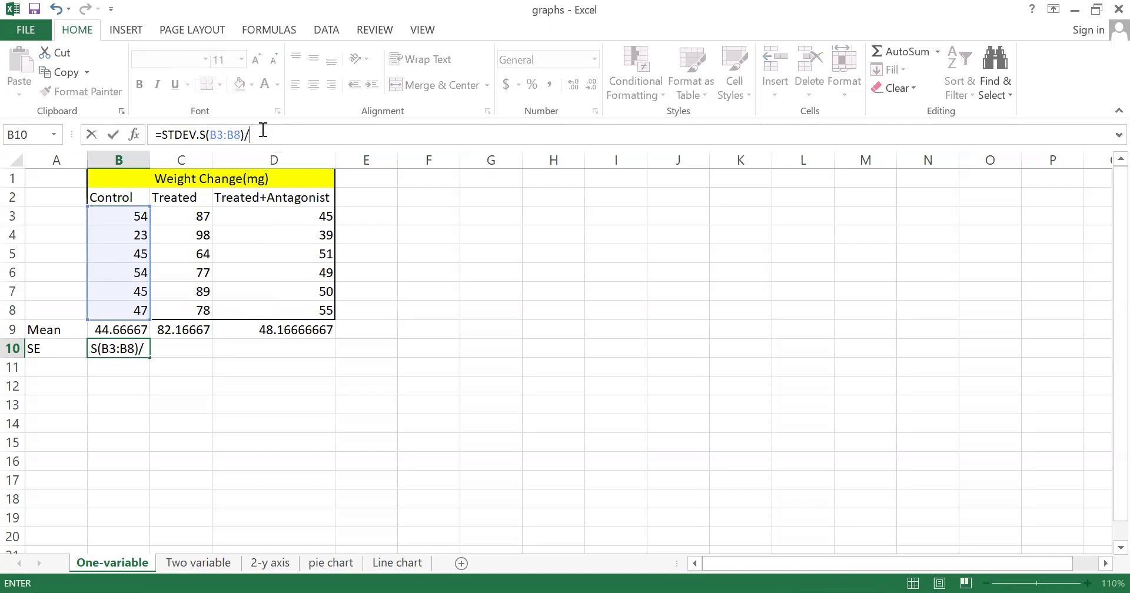
text(SQ)
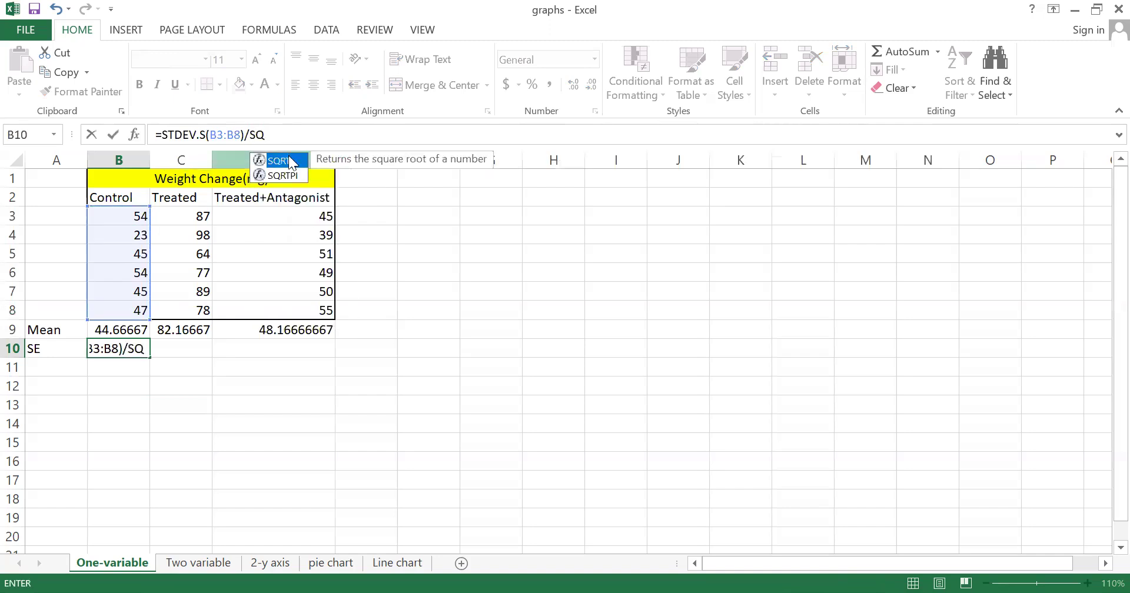
double_click(282, 161)
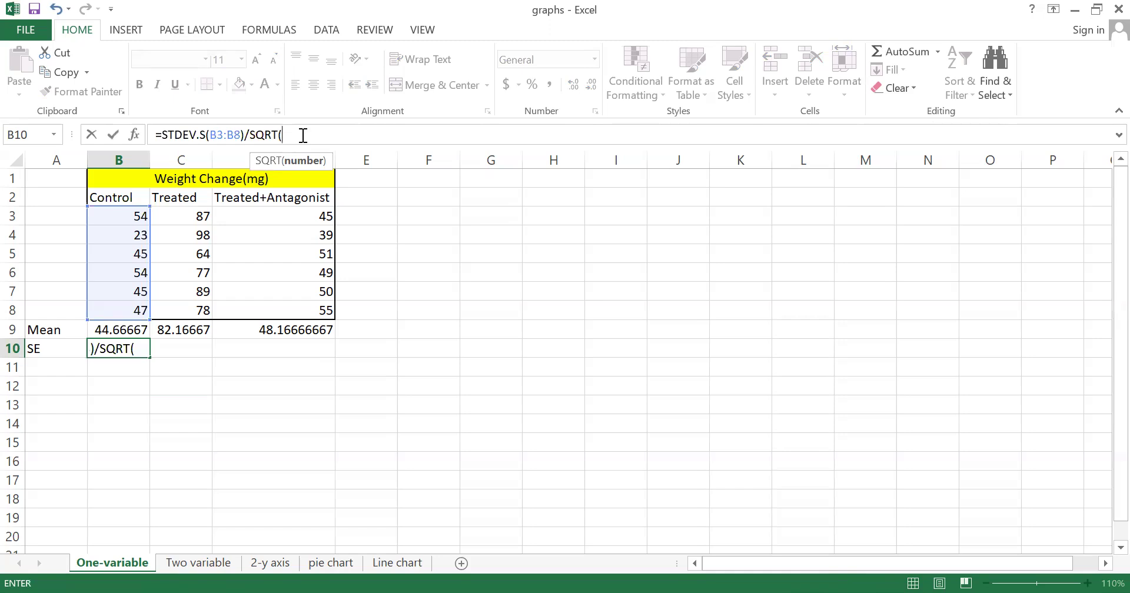
text(COUN)
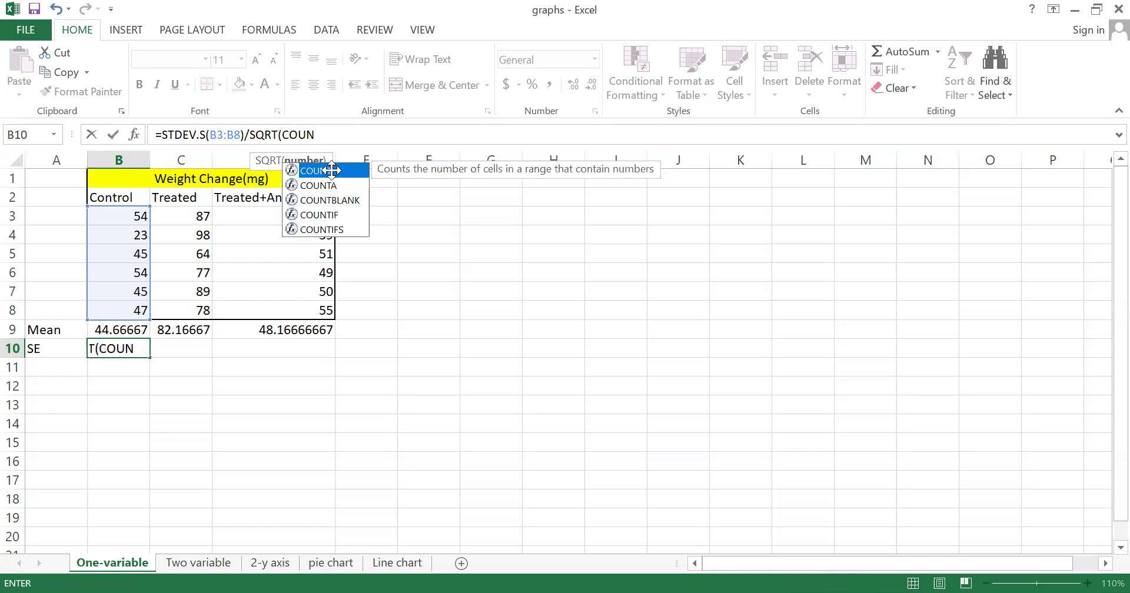
double_click(331, 170)
click(133, 216)
drag(128, 257, 131, 310)
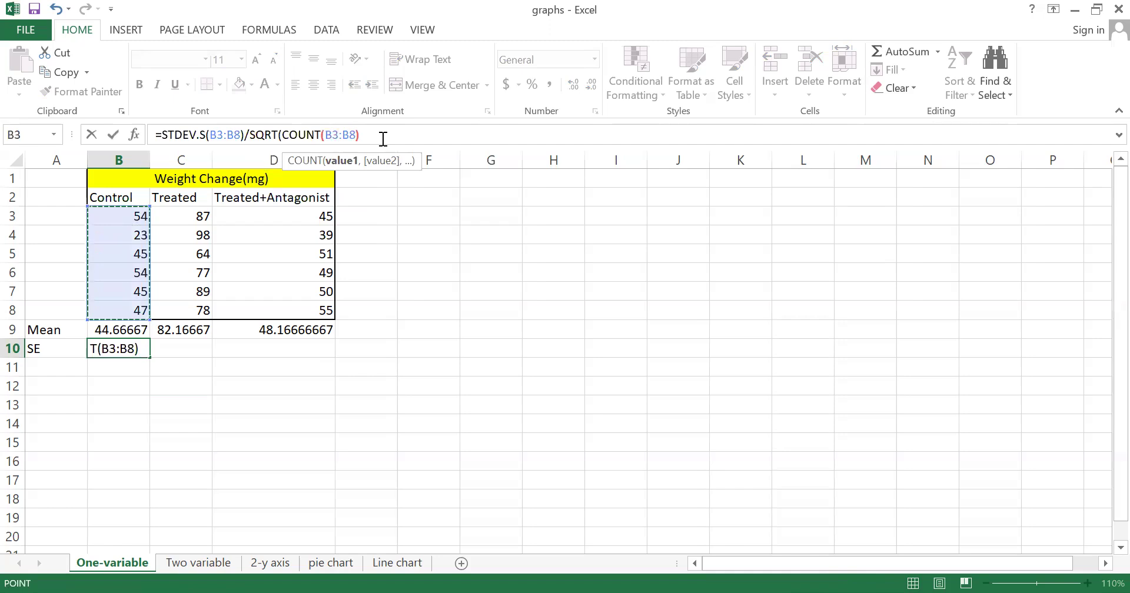
text()))
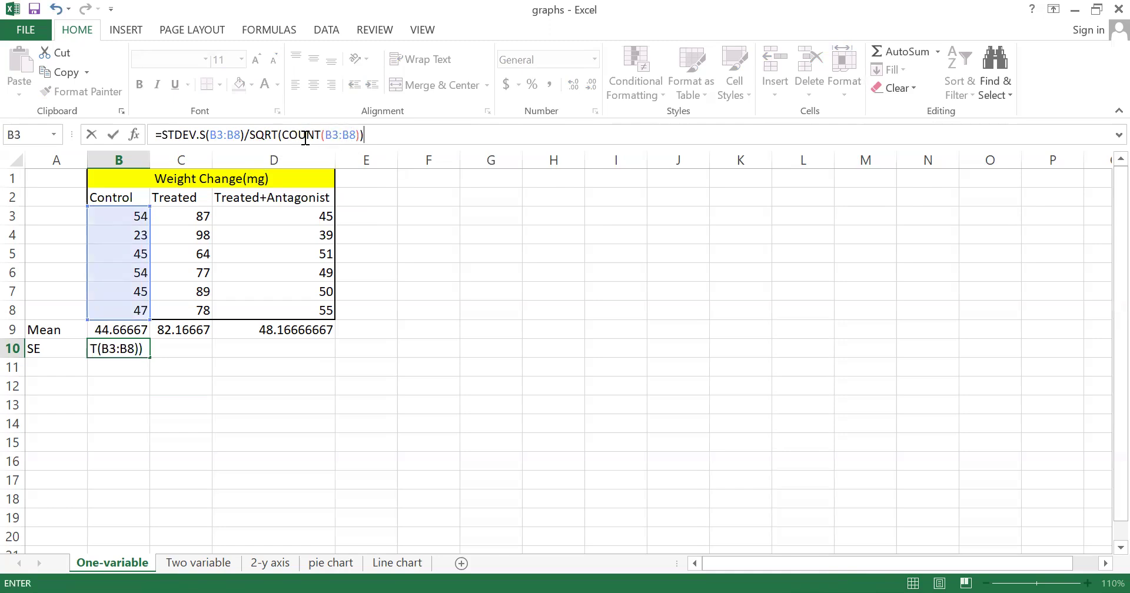
click(376, 134)
key(Return)
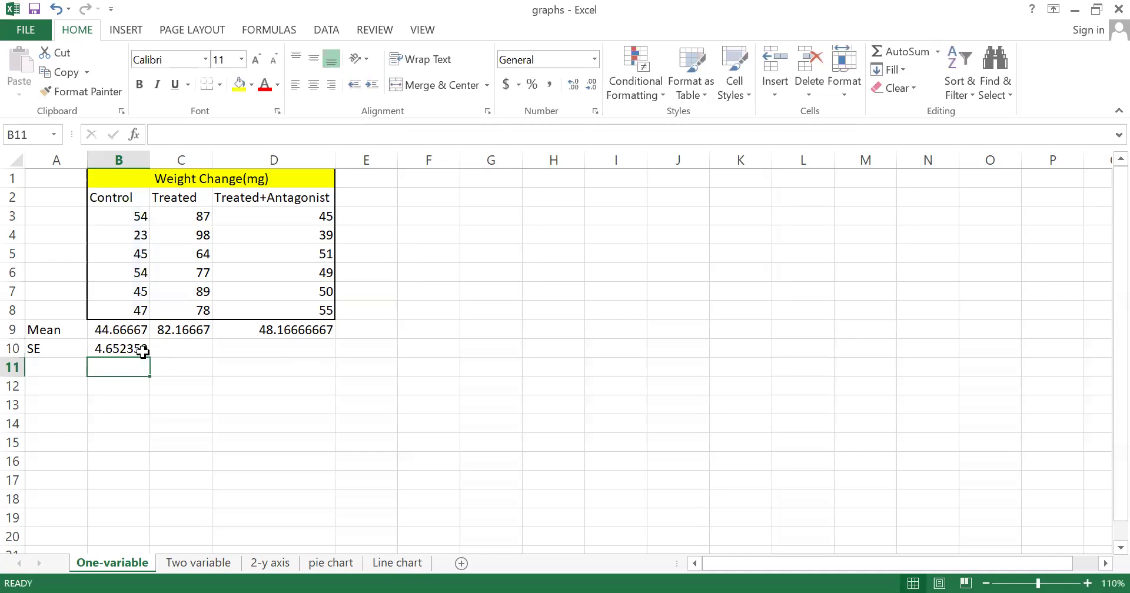
- Fill the standard error formula from B10 across to C10:D10
click(231, 378)
click(146, 351)
drag(151, 358, 308, 352)
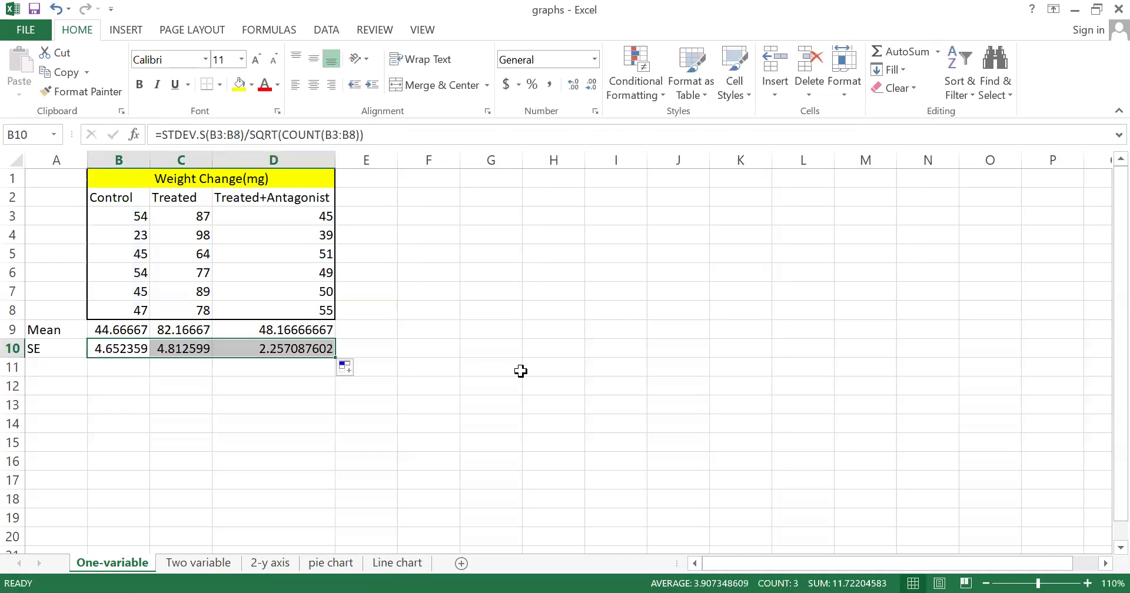
click(521, 370)
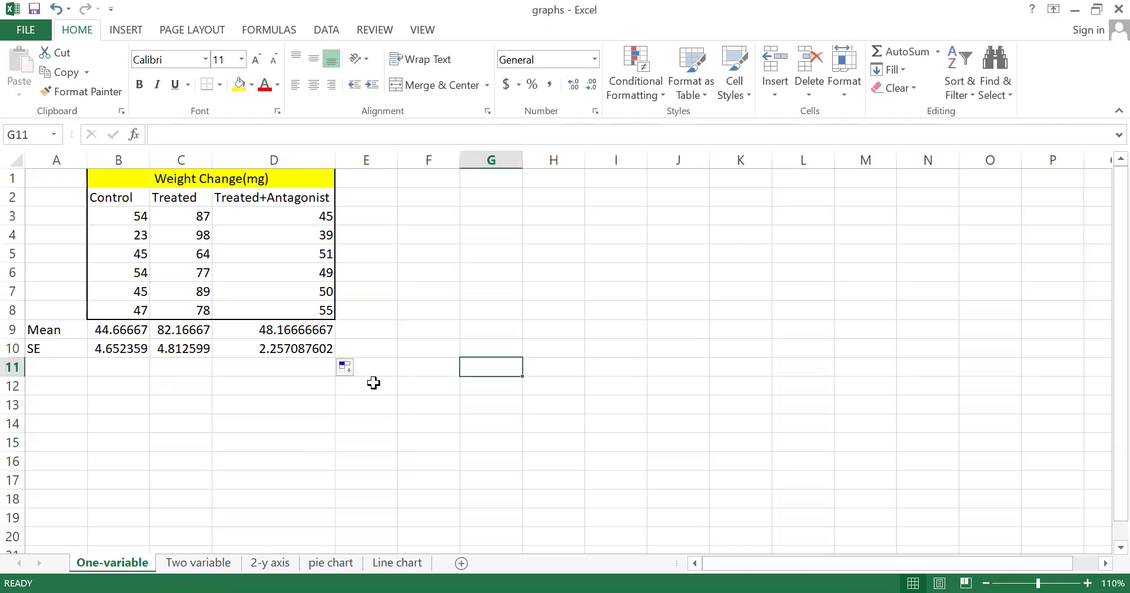
click(97, 329)
drag(97, 329, 232, 327)
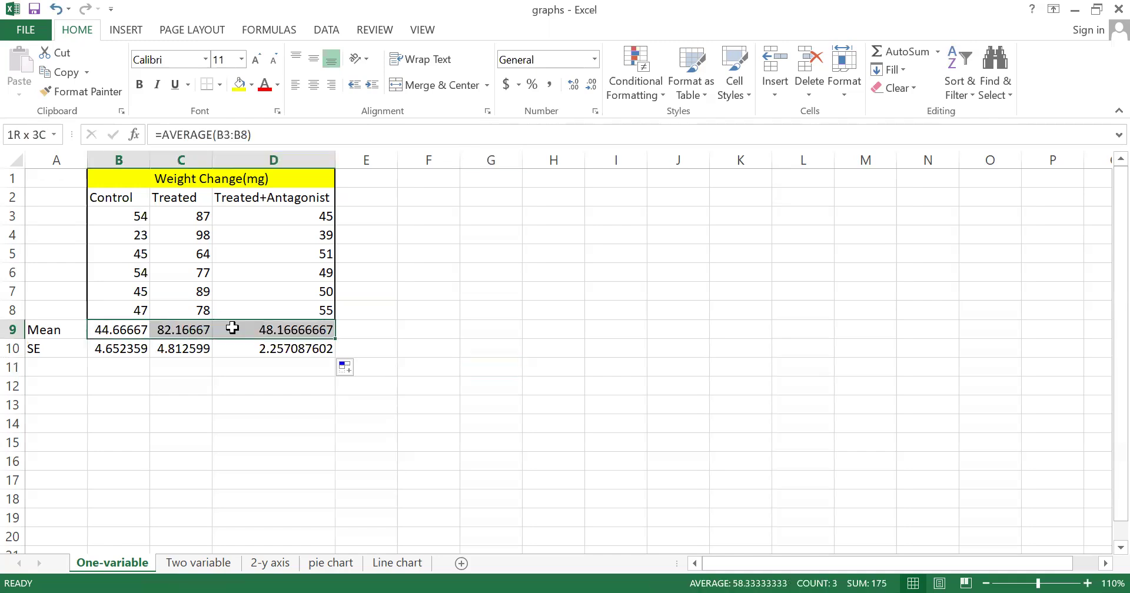
drag(232, 328, 232, 328)
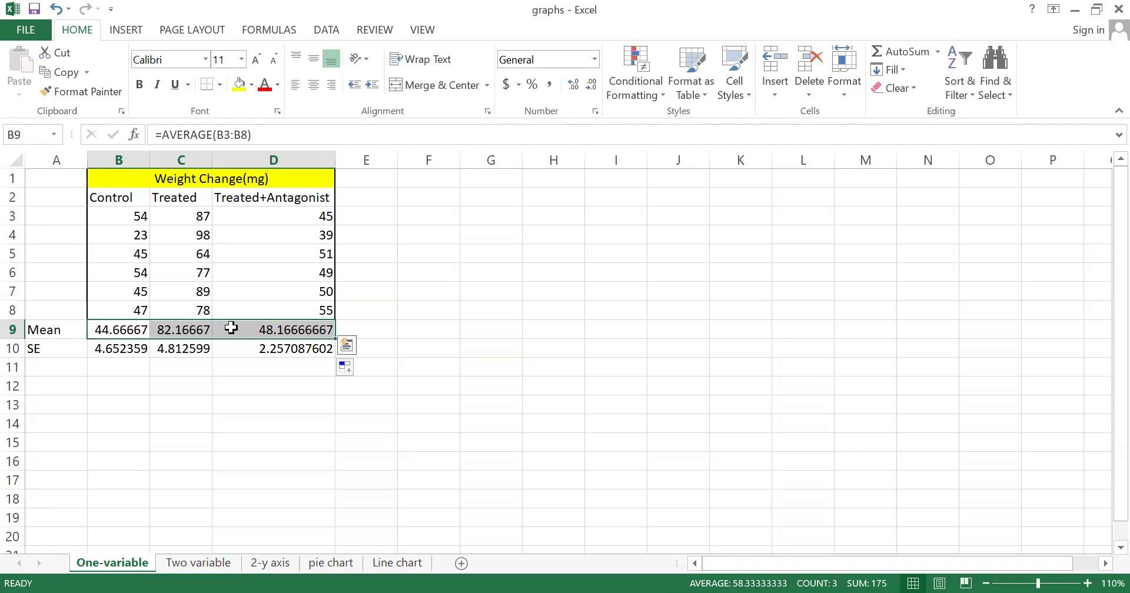
click(125, 30)
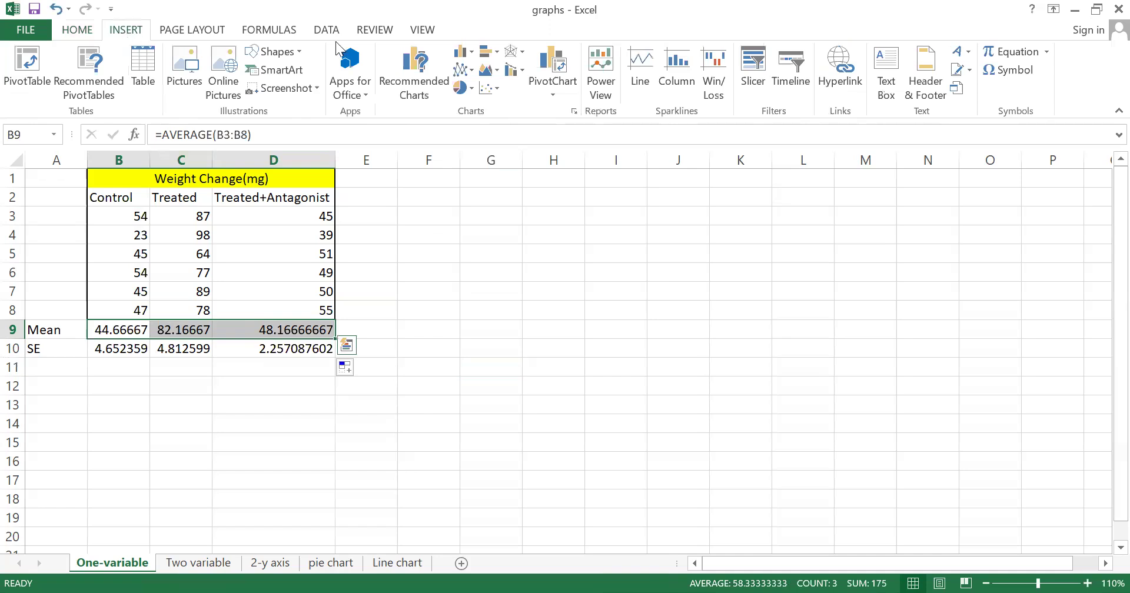
click(465, 55)
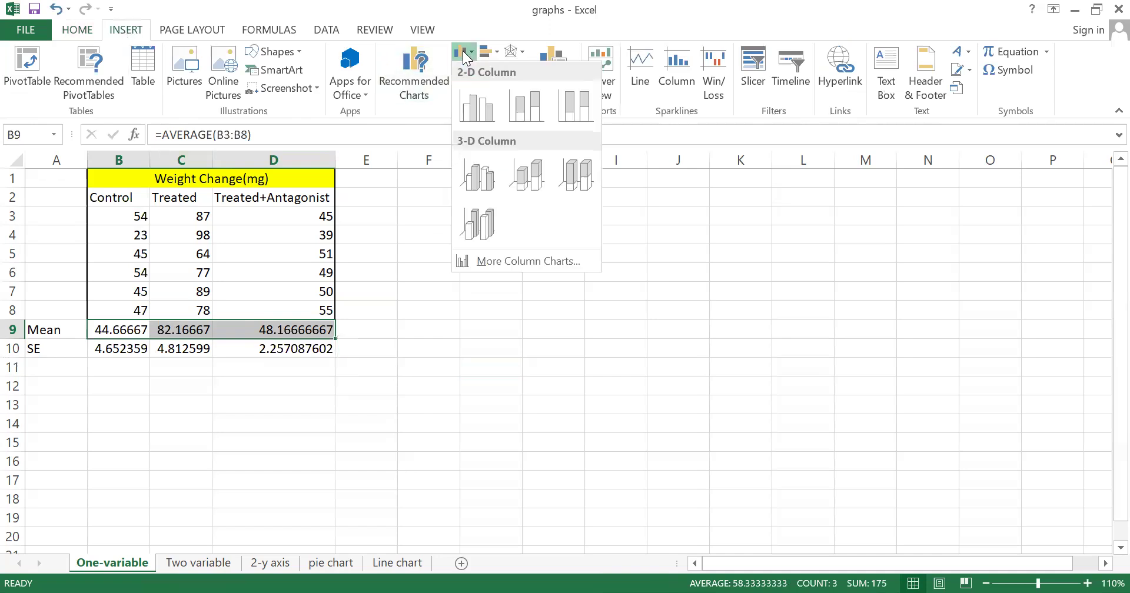
click(481, 106)
drag(703, 239, 823, 238)
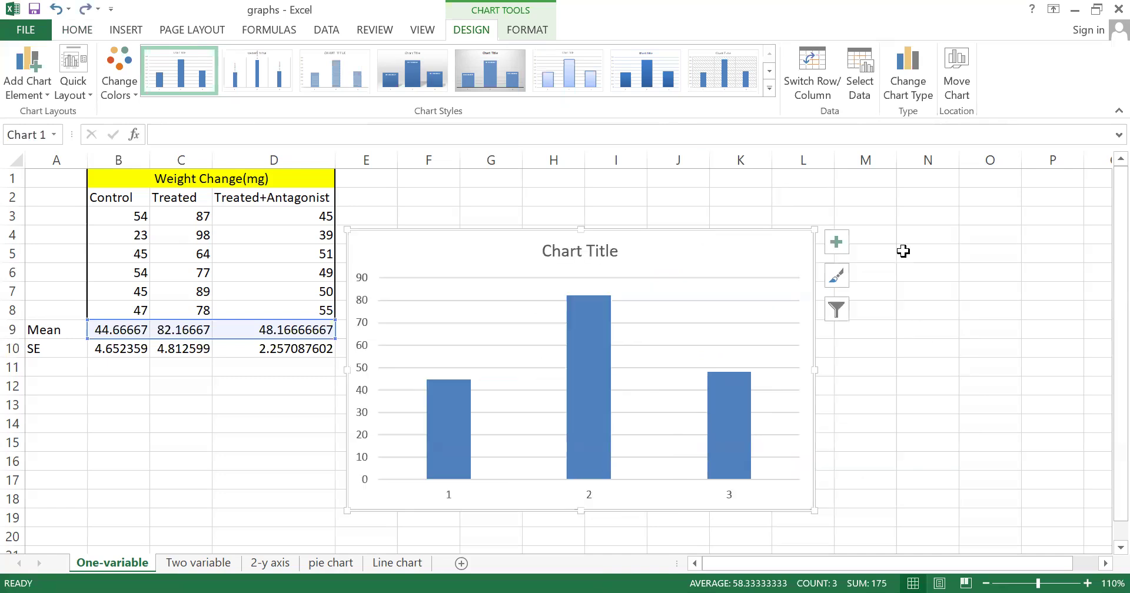
key(ctrl+z)
click(858, 280)
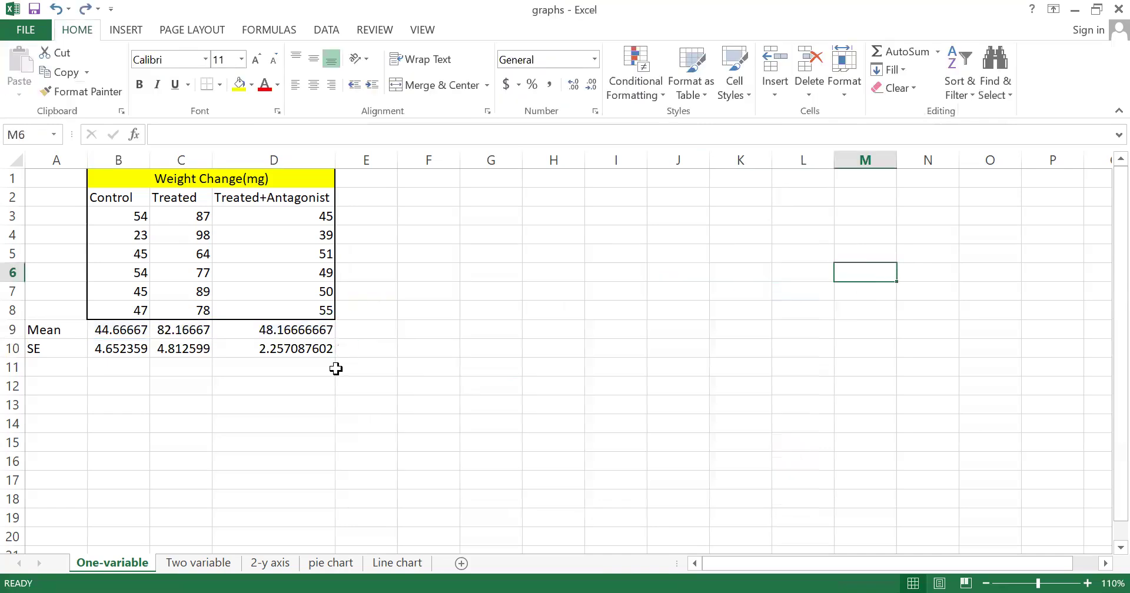
- Insert a 2-D clustered column chart of the three group means in B9:D9
drag(103, 329, 285, 326)
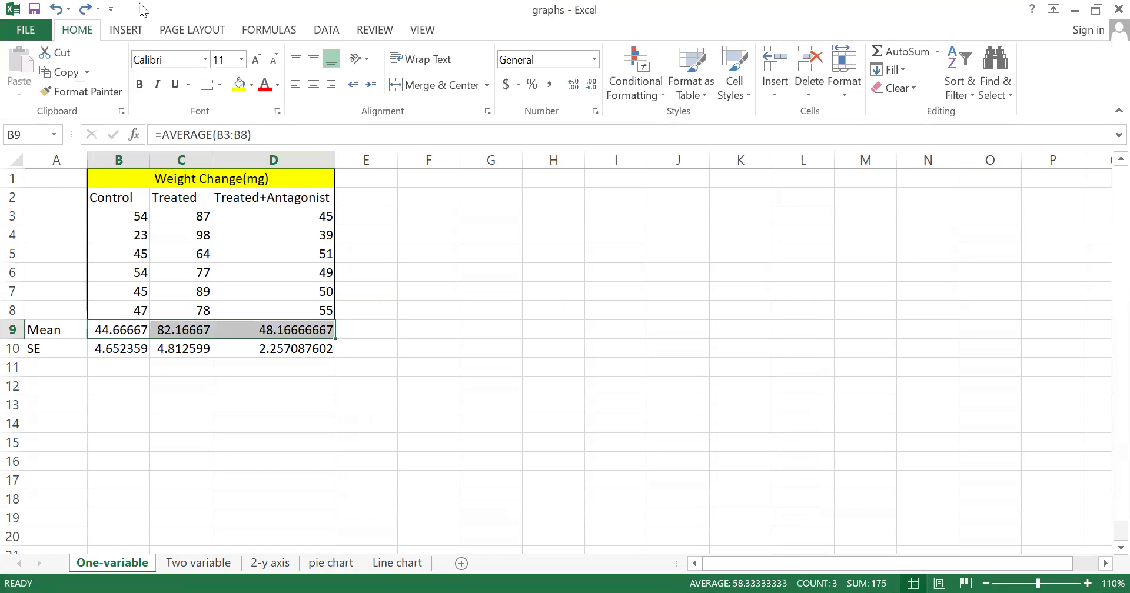
click(118, 29)
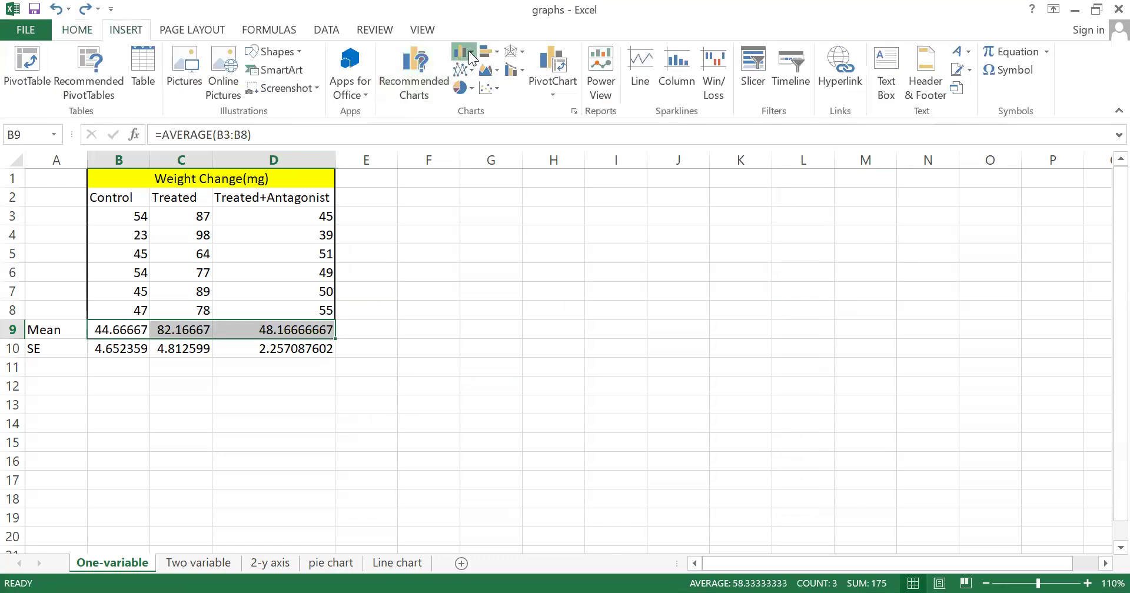
click(471, 54)
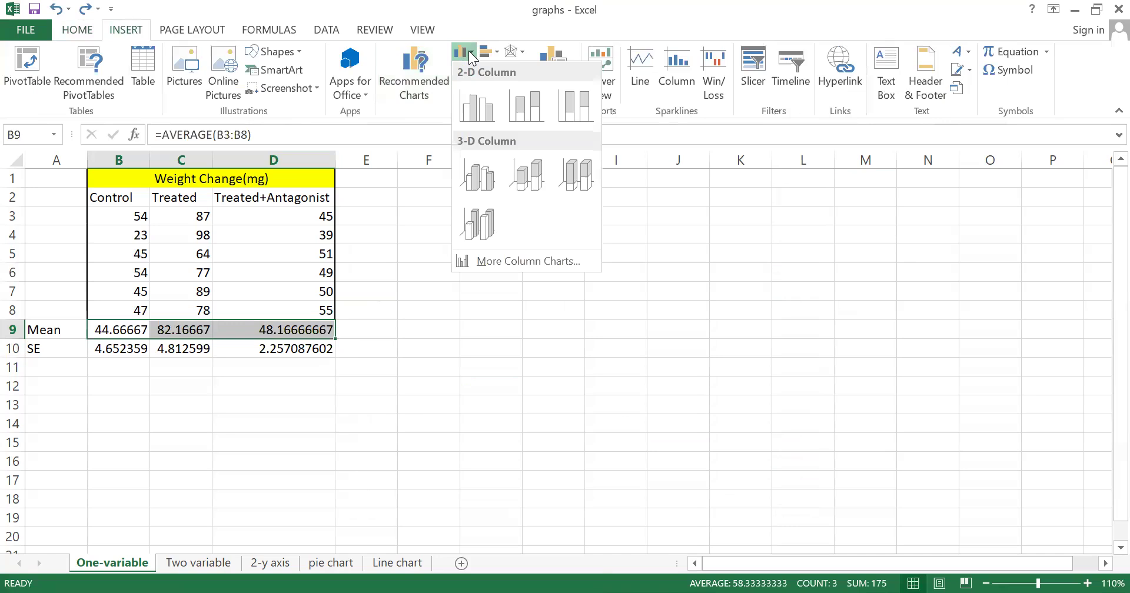
click(480, 112)
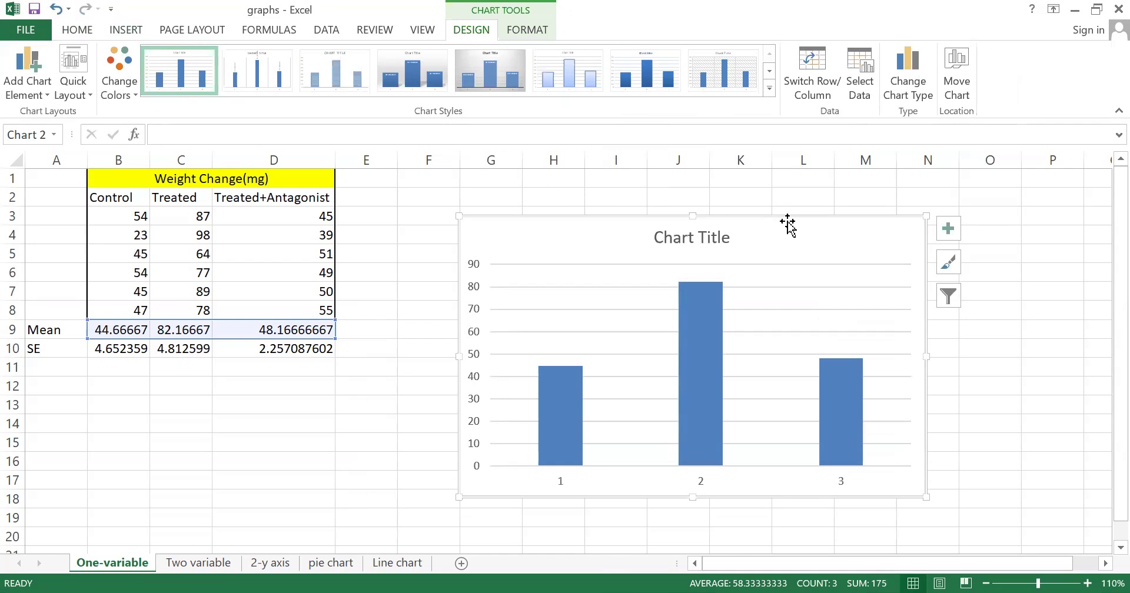
- Delete the title from the column chart of means
click(716, 241)
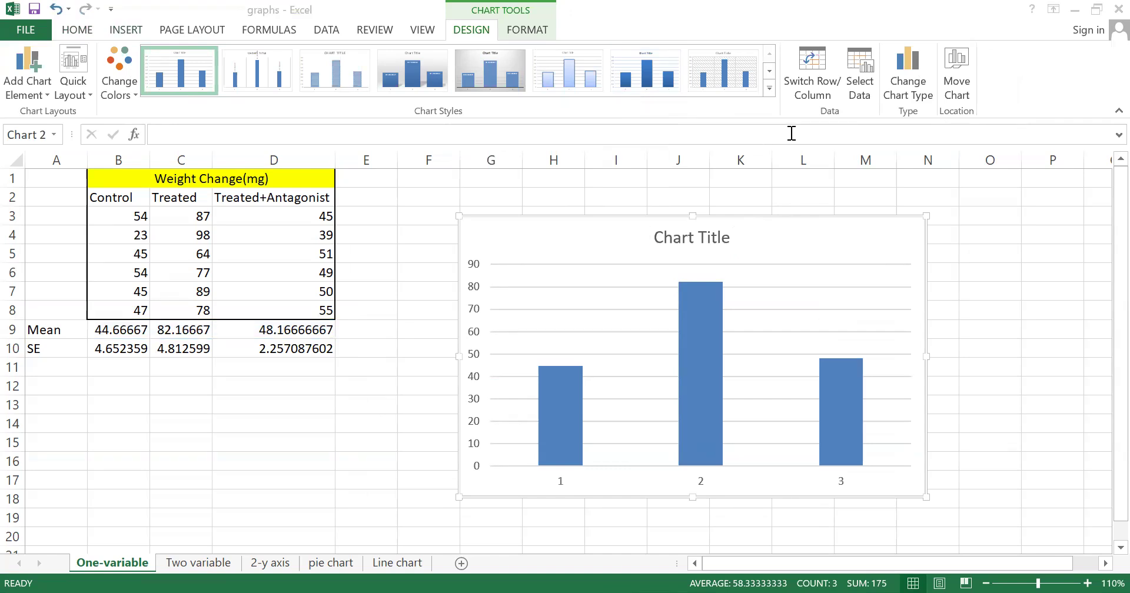
click(723, 244)
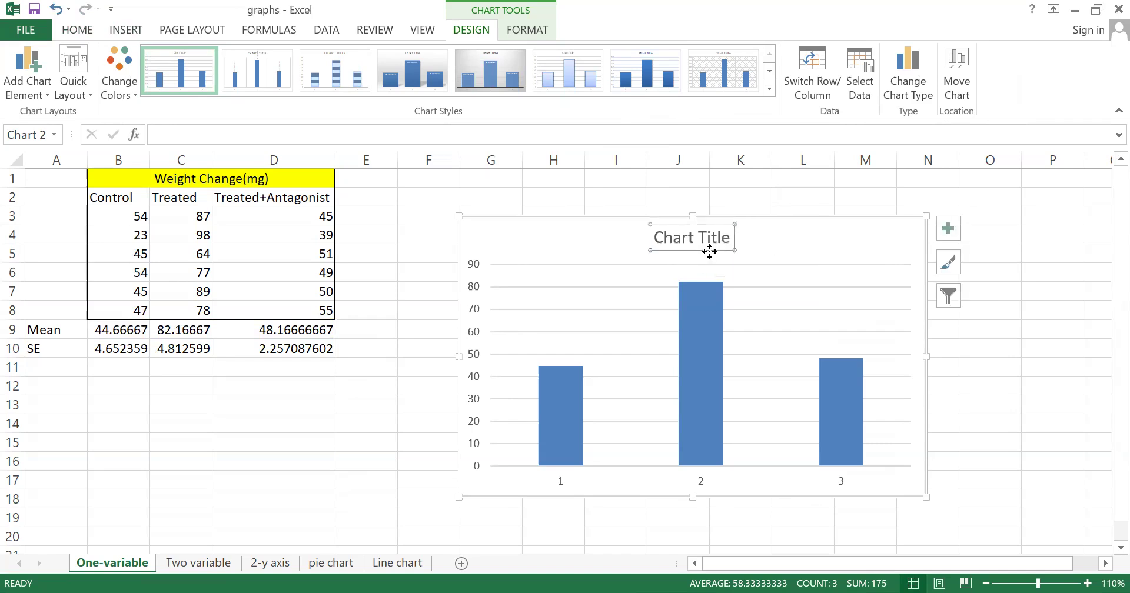
key(Delete)
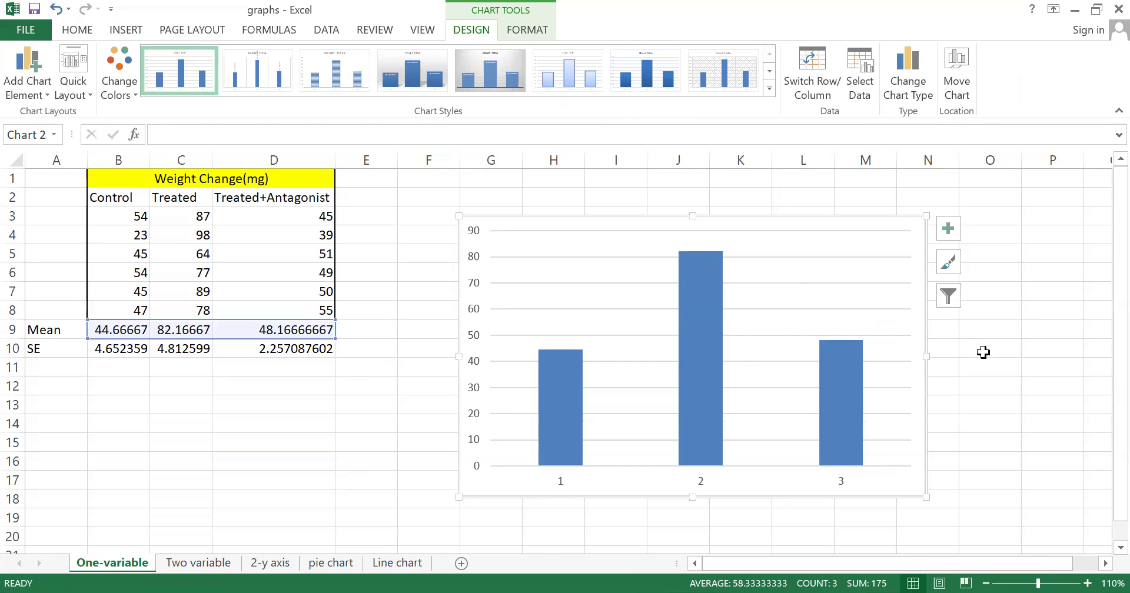
- Add axis titles to the column chart and remove its horizontal gridlines
click(950, 232)
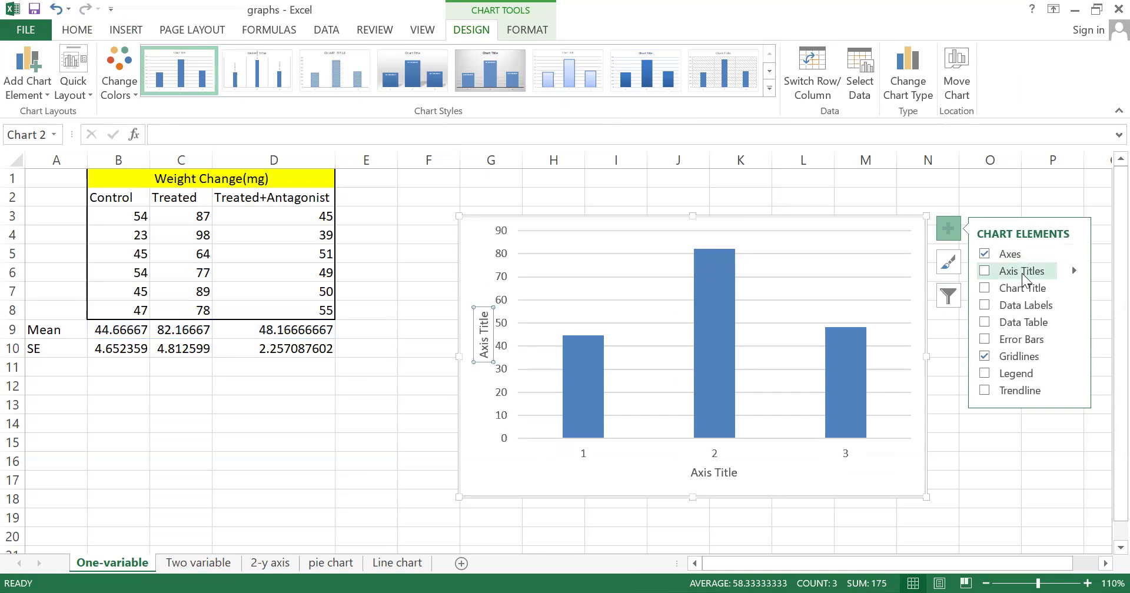
click(984, 271)
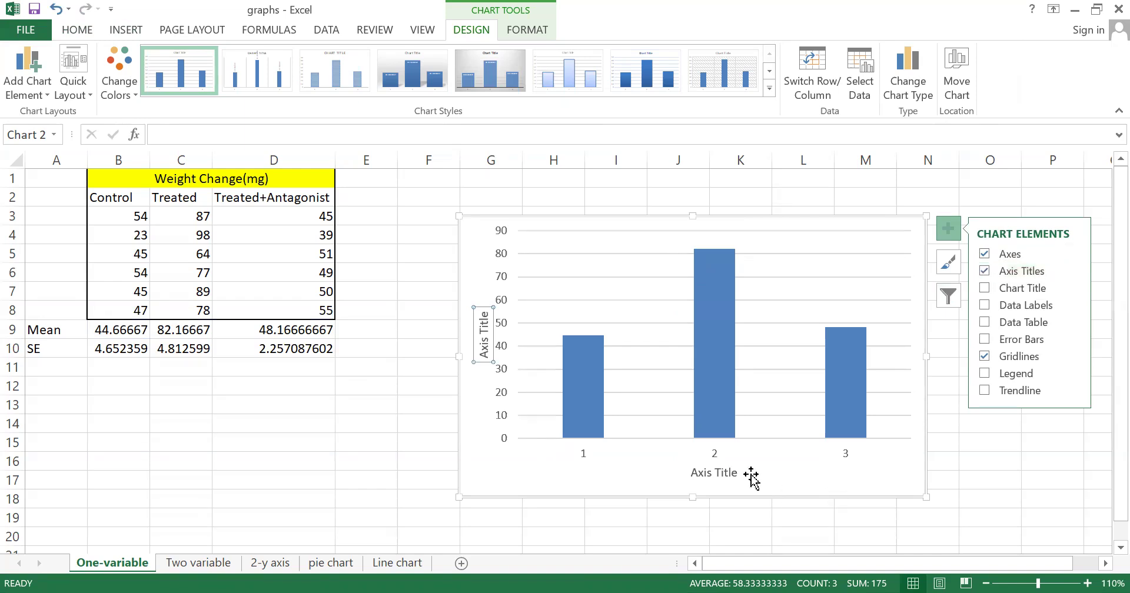
click(984, 339)
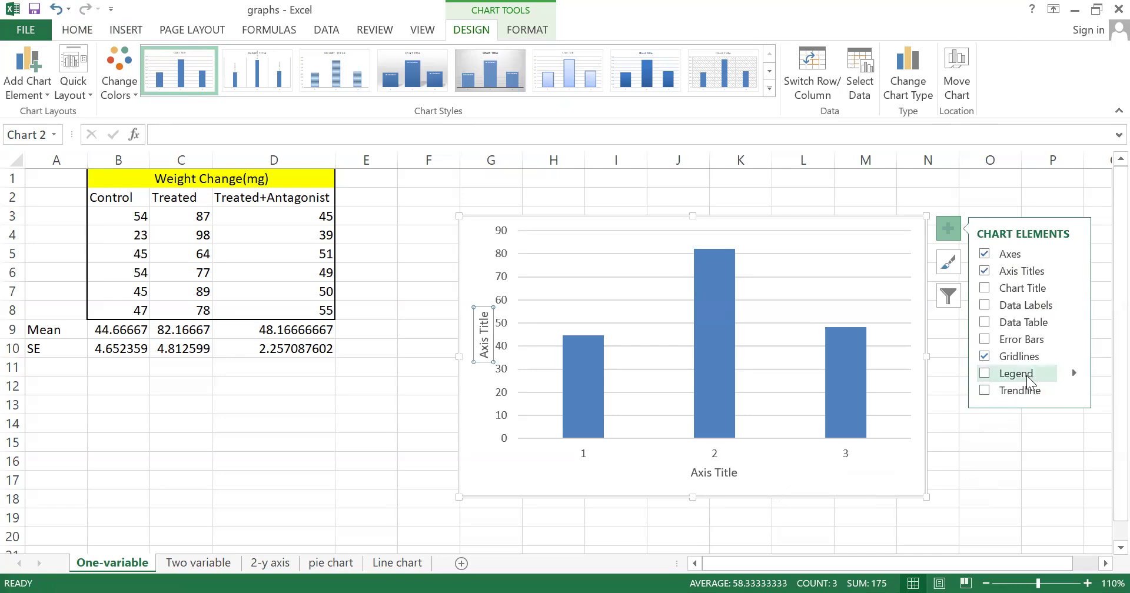
click(1072, 373)
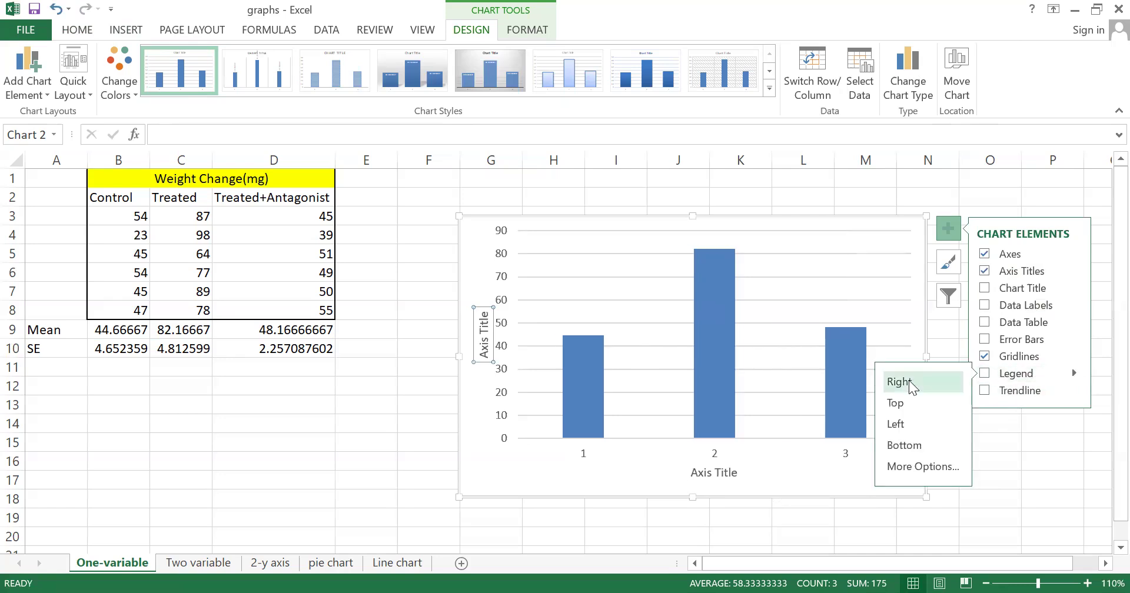
click(1076, 462)
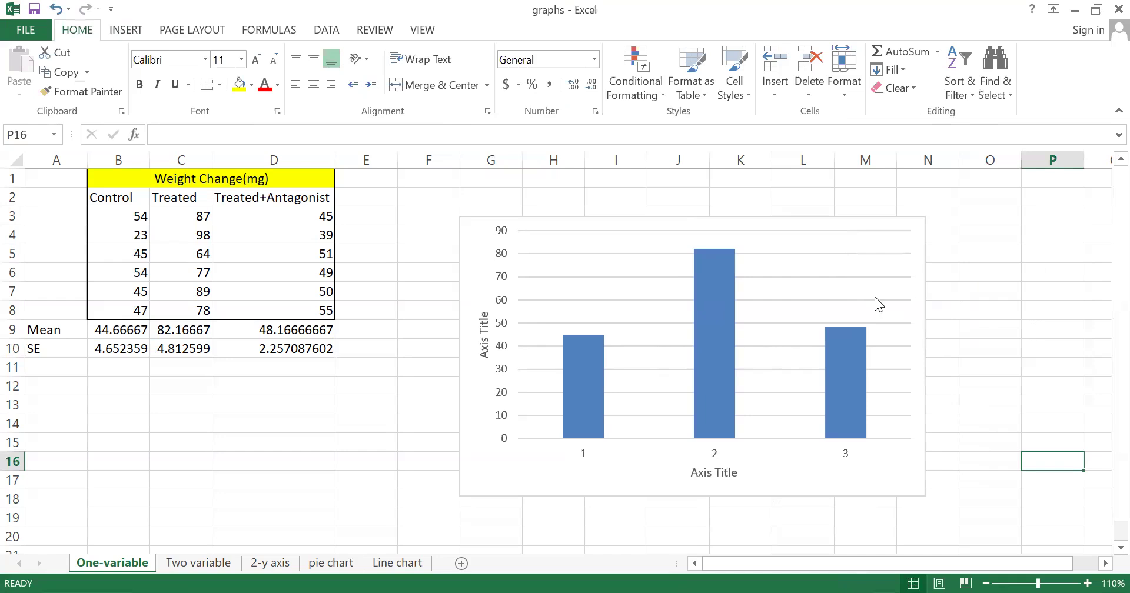
click(874, 297)
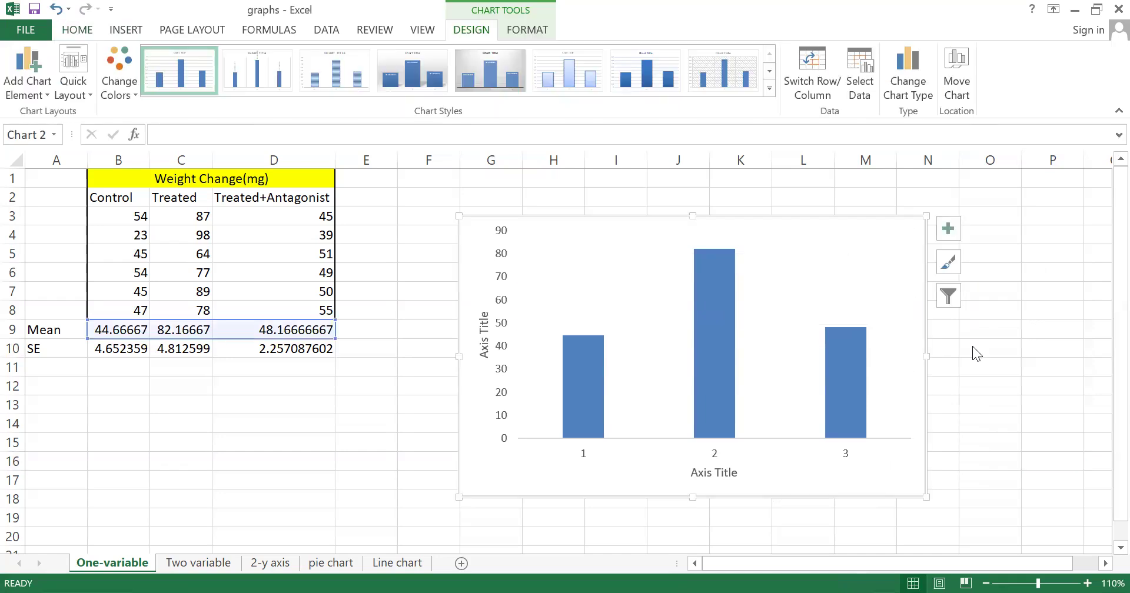
click(1067, 426)
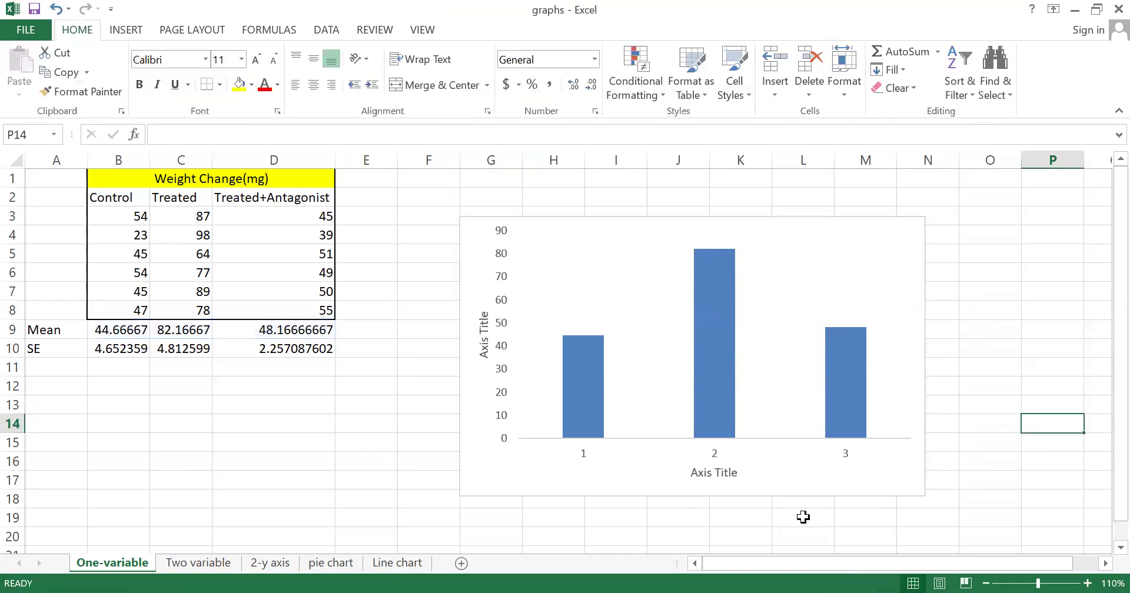
- Change the chart's horizontal axis title to "Treatment groups"
double_click(722, 471)
double_click(727, 474)
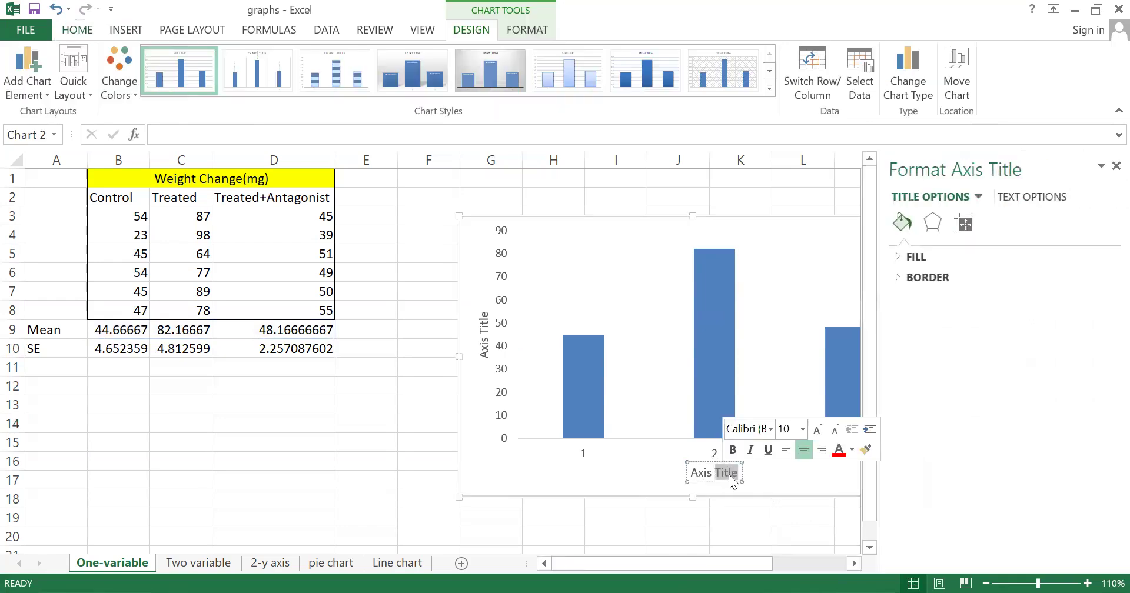
click(730, 473)
drag(736, 473, 691, 472)
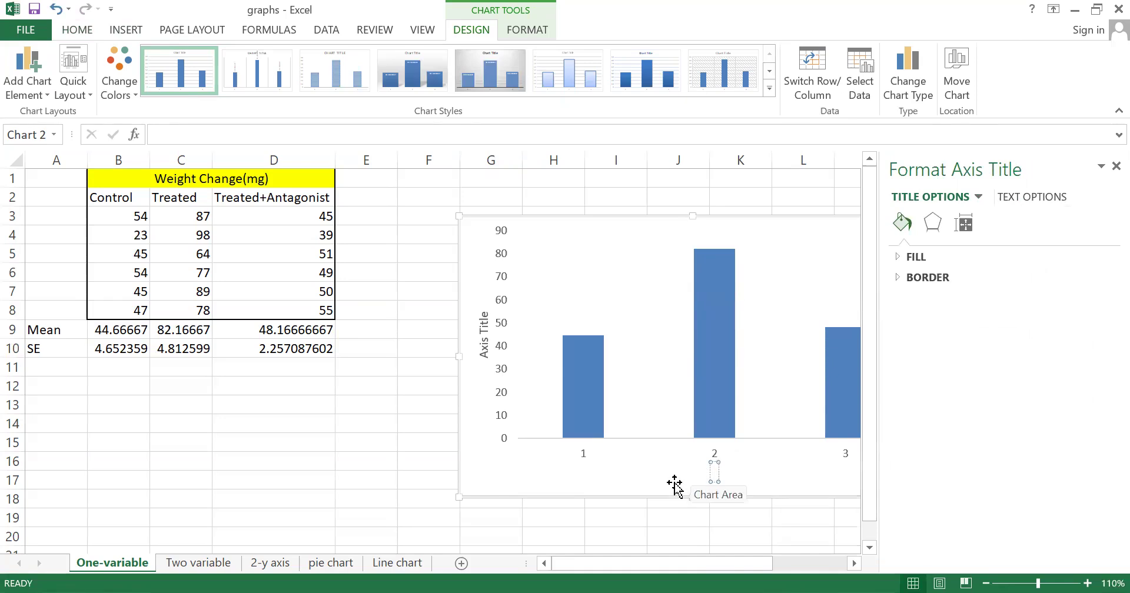
text(Treatmen)
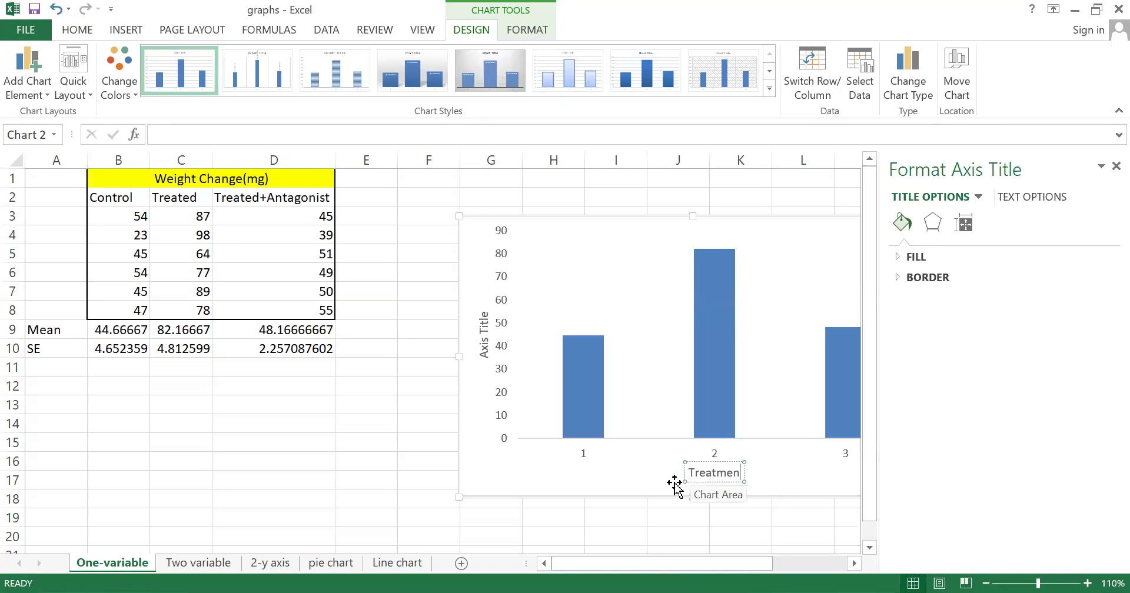
text(t gr)
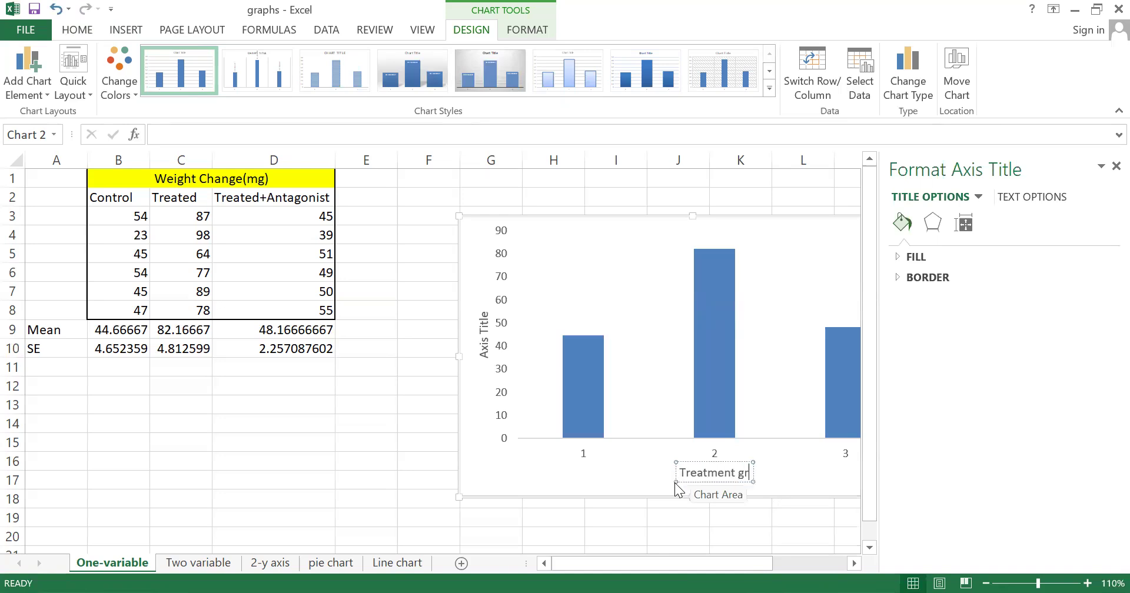
text(oups)
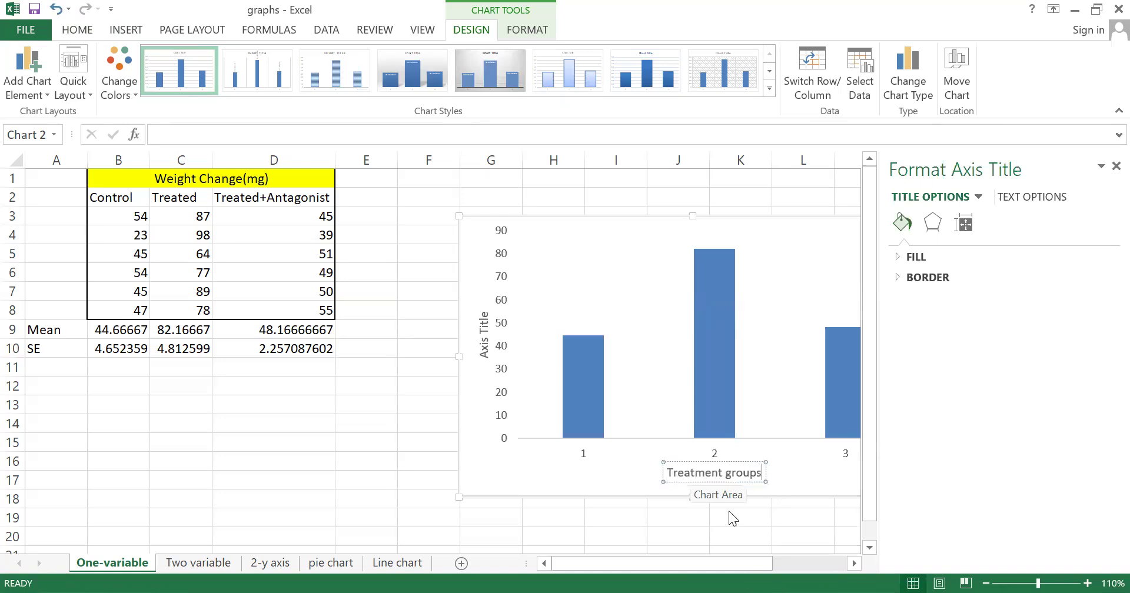
click(762, 523)
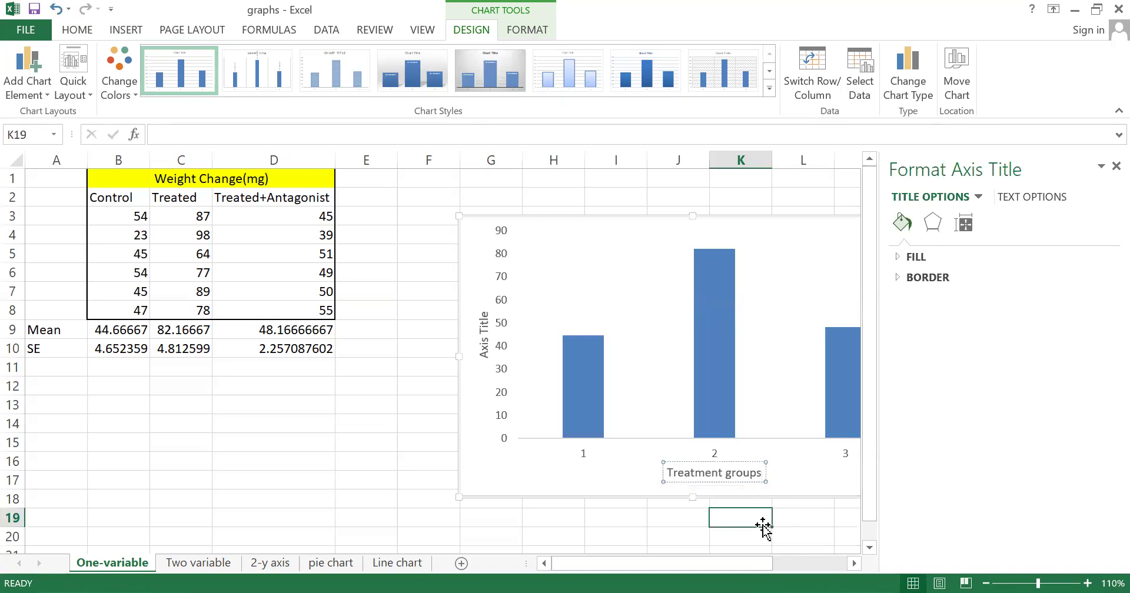
- Change the chart's vertical axis title to "weight mg" and close the axis title formatting options
click(484, 344)
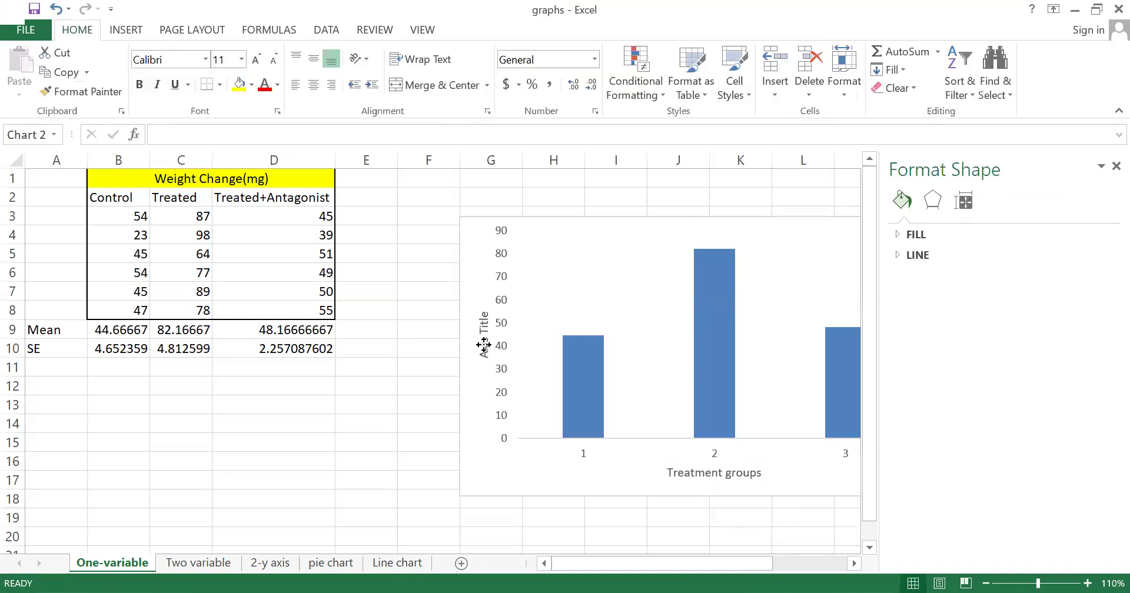
click(484, 312)
drag(485, 312, 487, 354)
key(BackSpace)
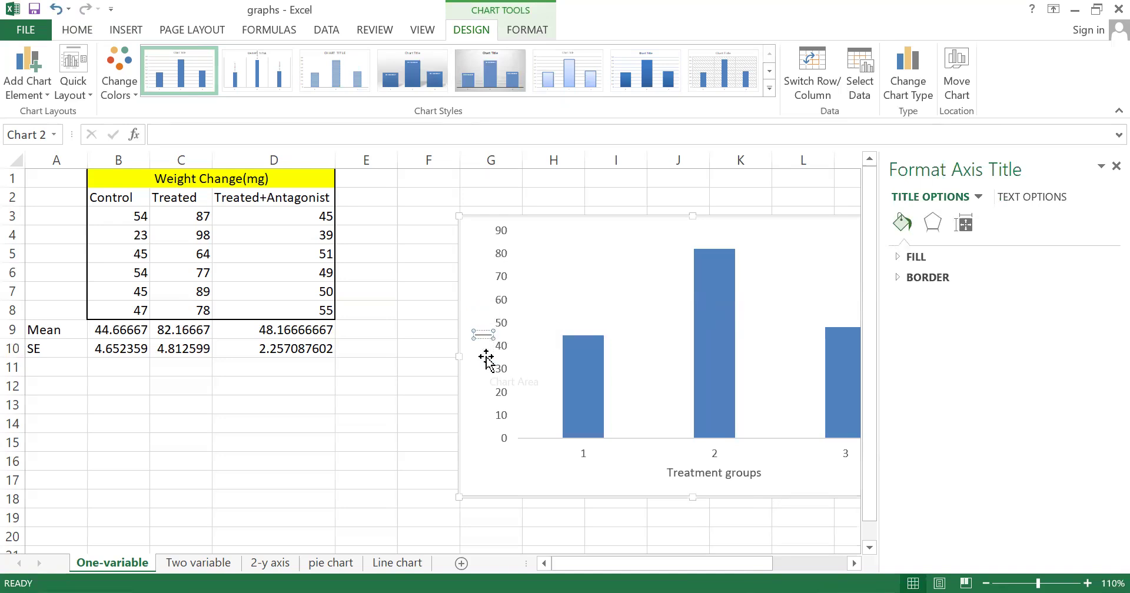
text(W)
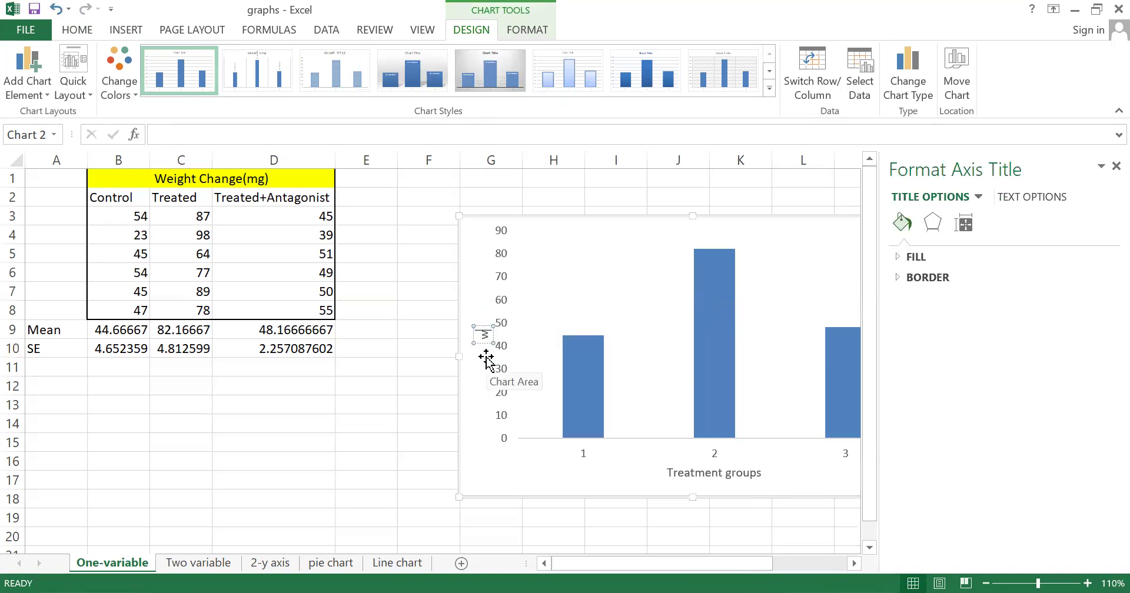
text(eight)
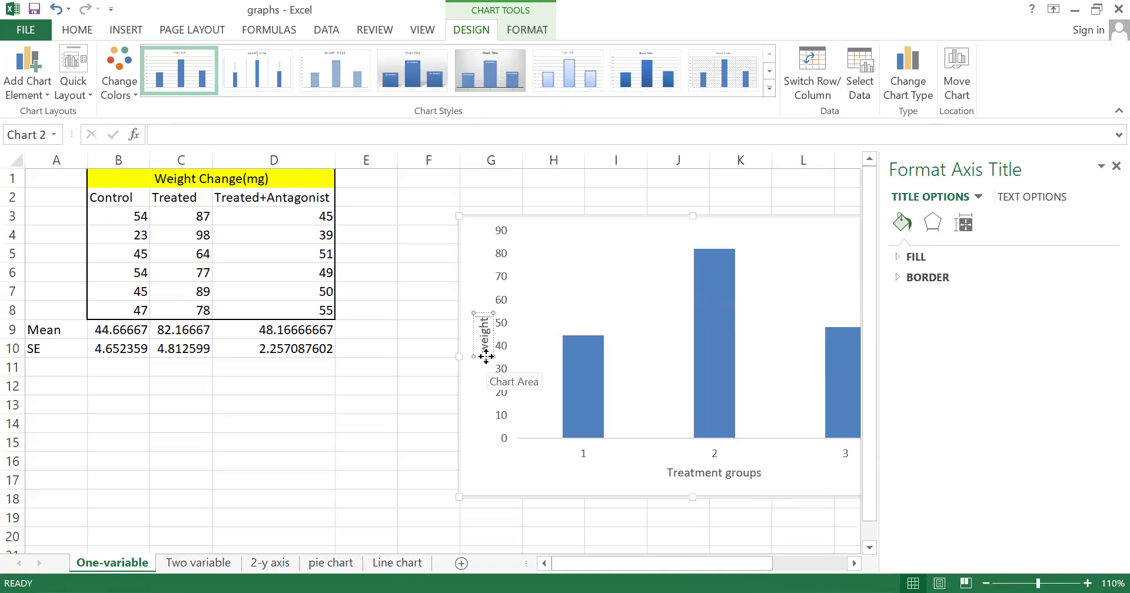
text( m)
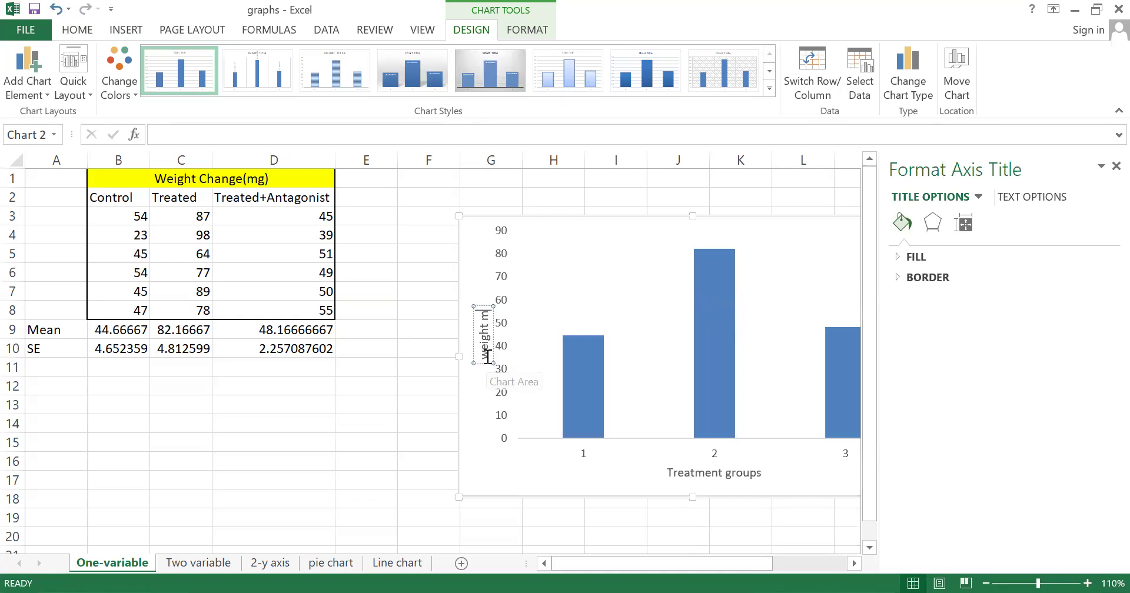
text(g)
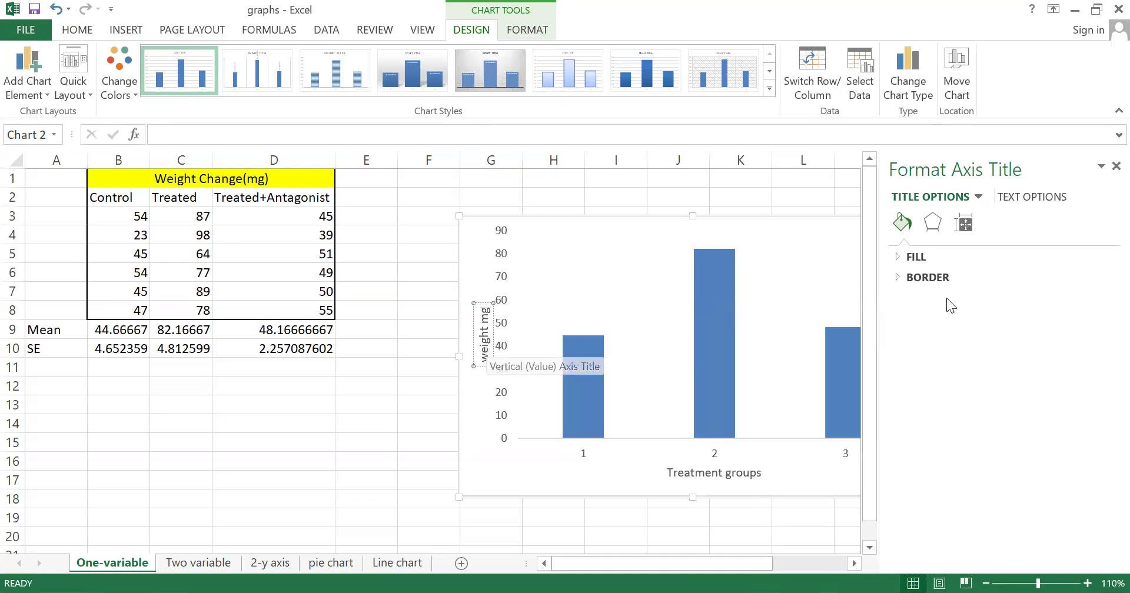
click(1115, 166)
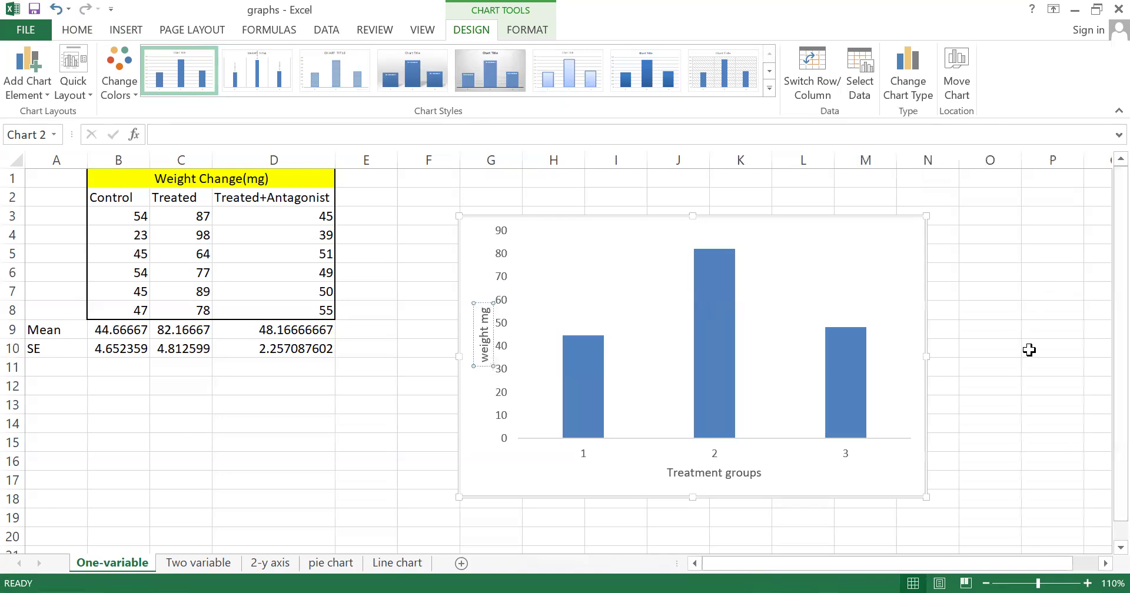
click(1029, 350)
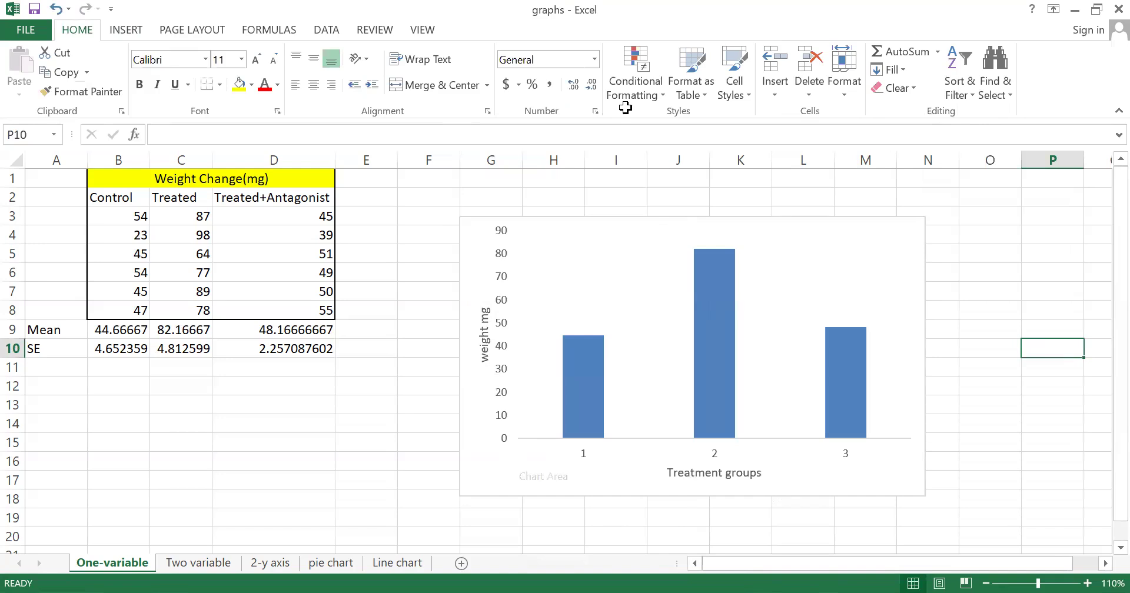
- Format the chart's horizontal axis line as a solid black line
click(681, 439)
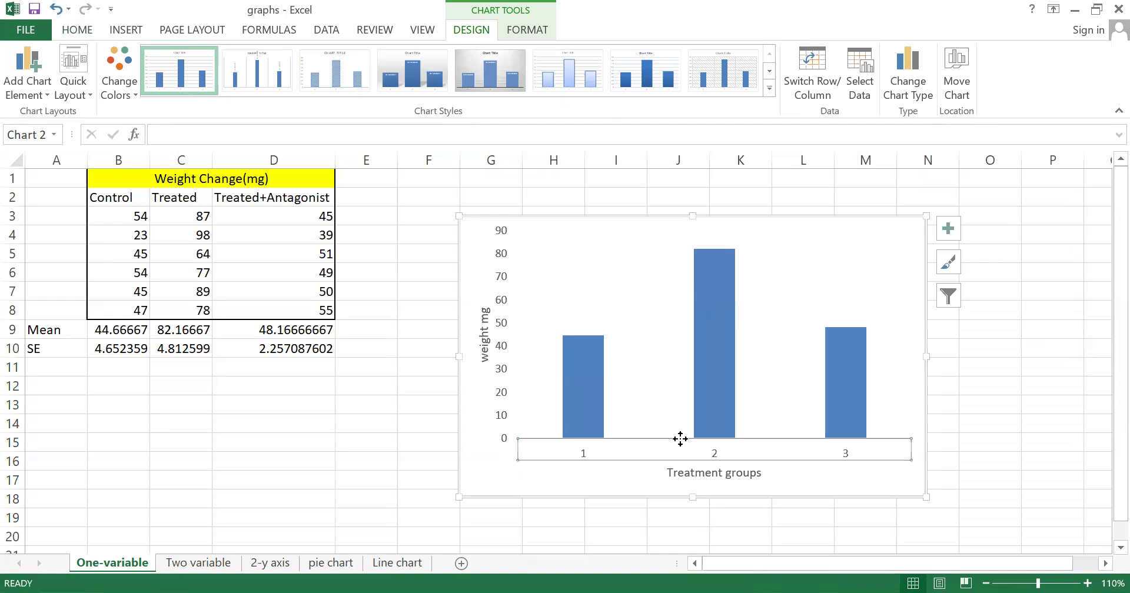
double_click(680, 439)
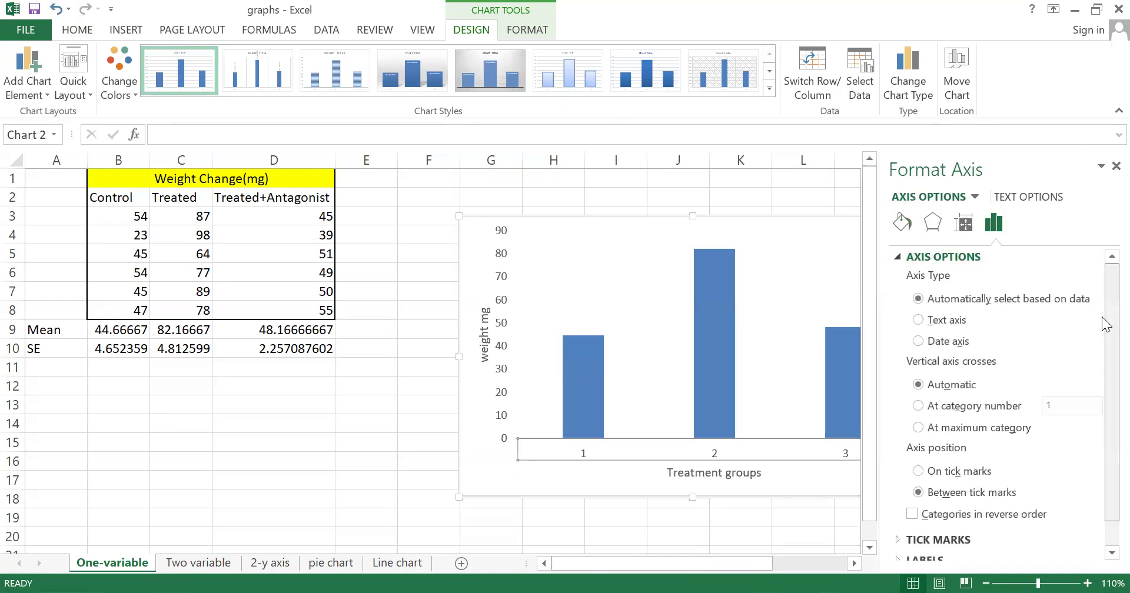
click(902, 224)
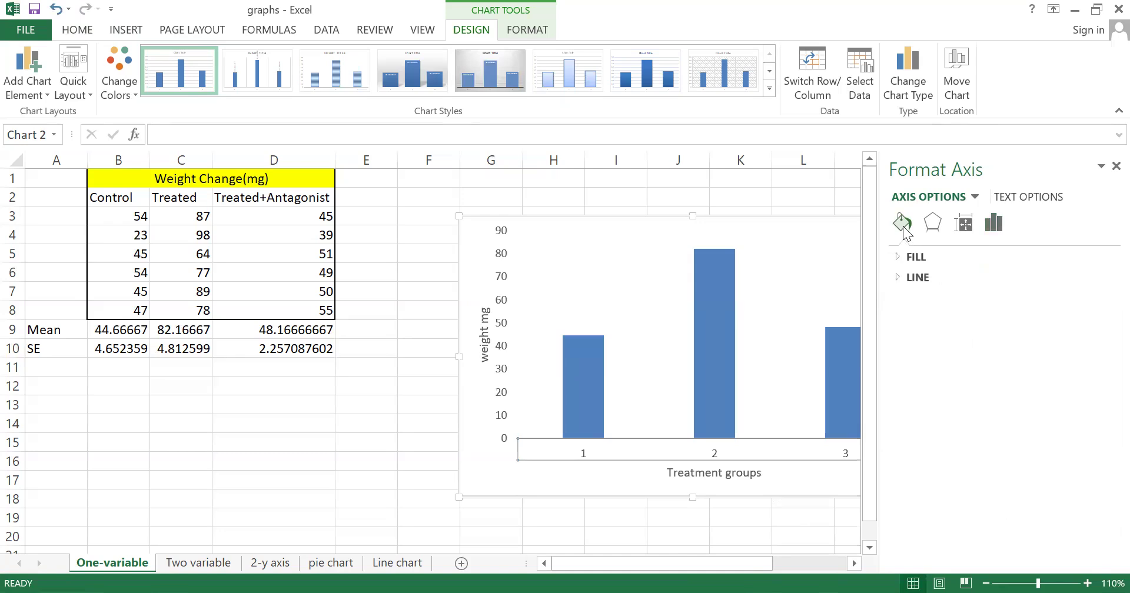
click(921, 276)
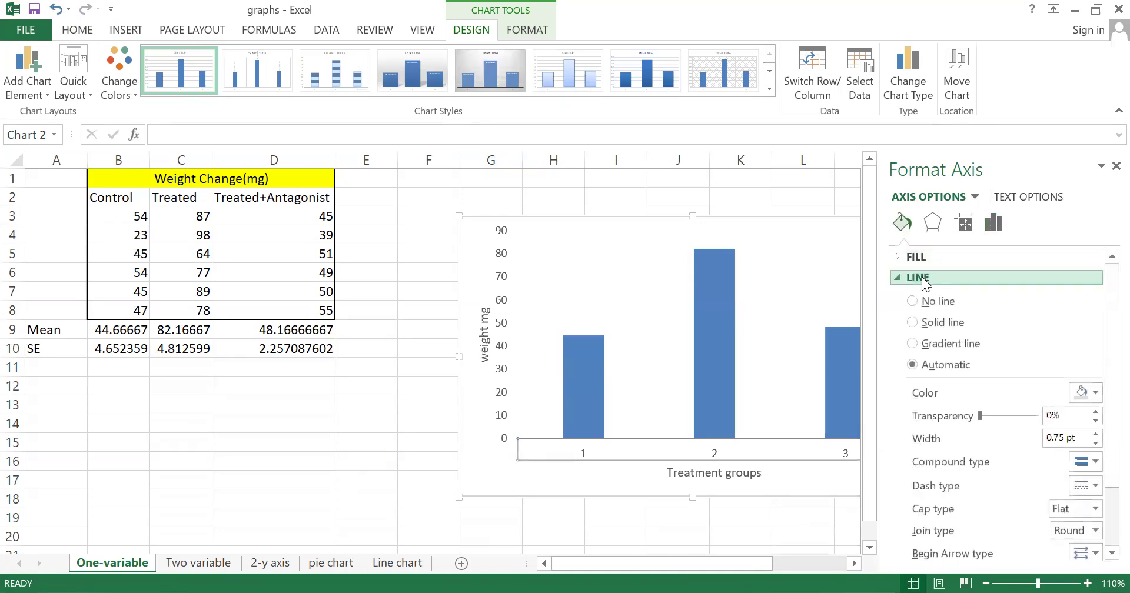
click(942, 323)
click(1093, 393)
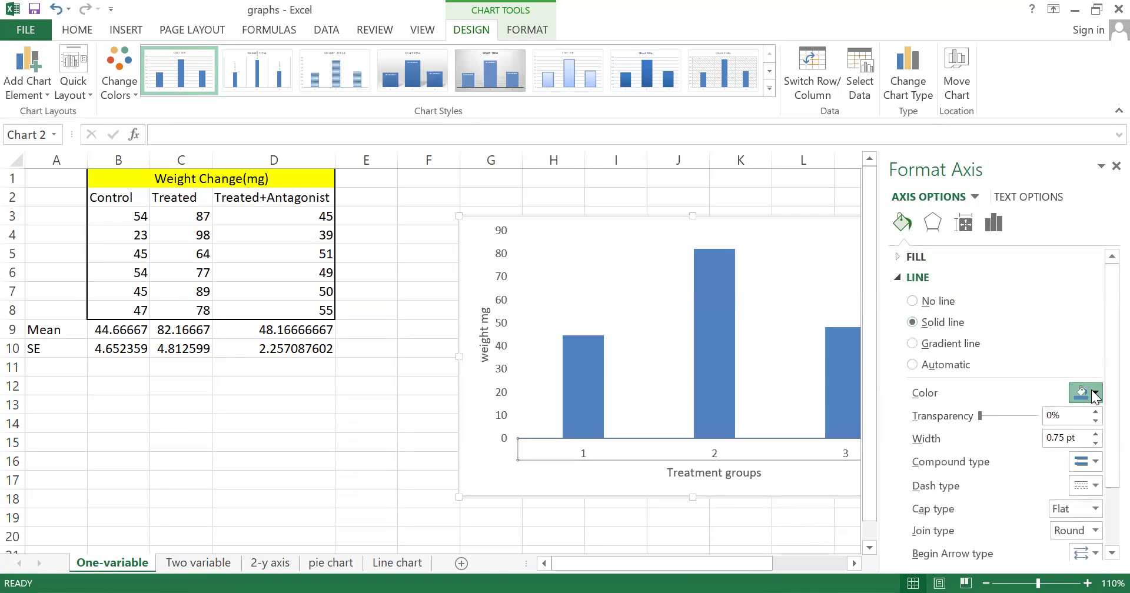
click(1013, 430)
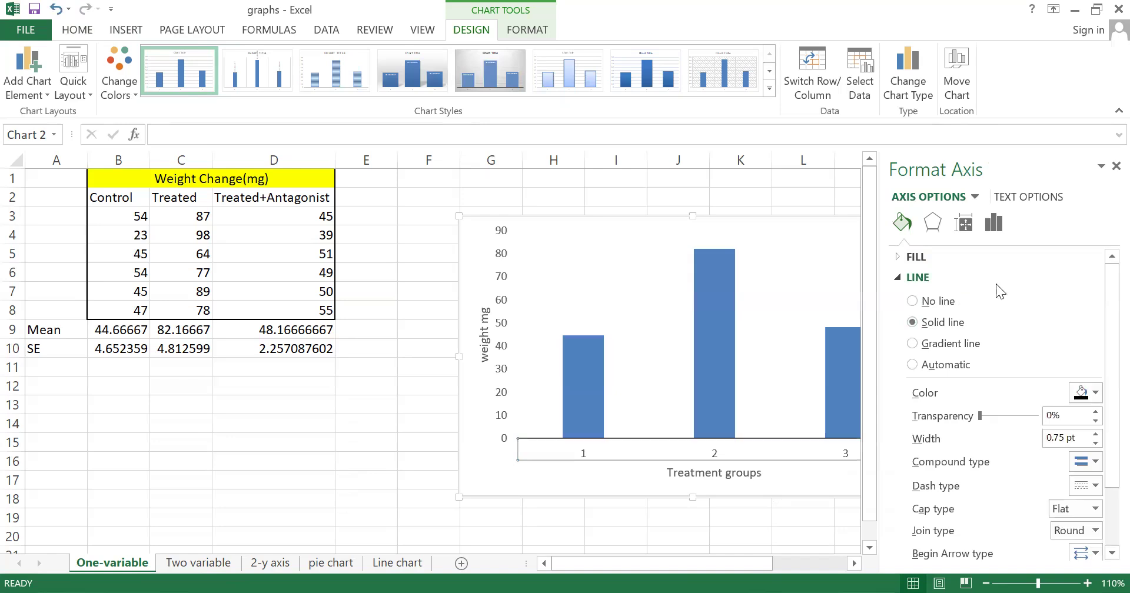
- Format the chart's vertical axis line as a solid black line and close the axis formatting options
click(502, 324)
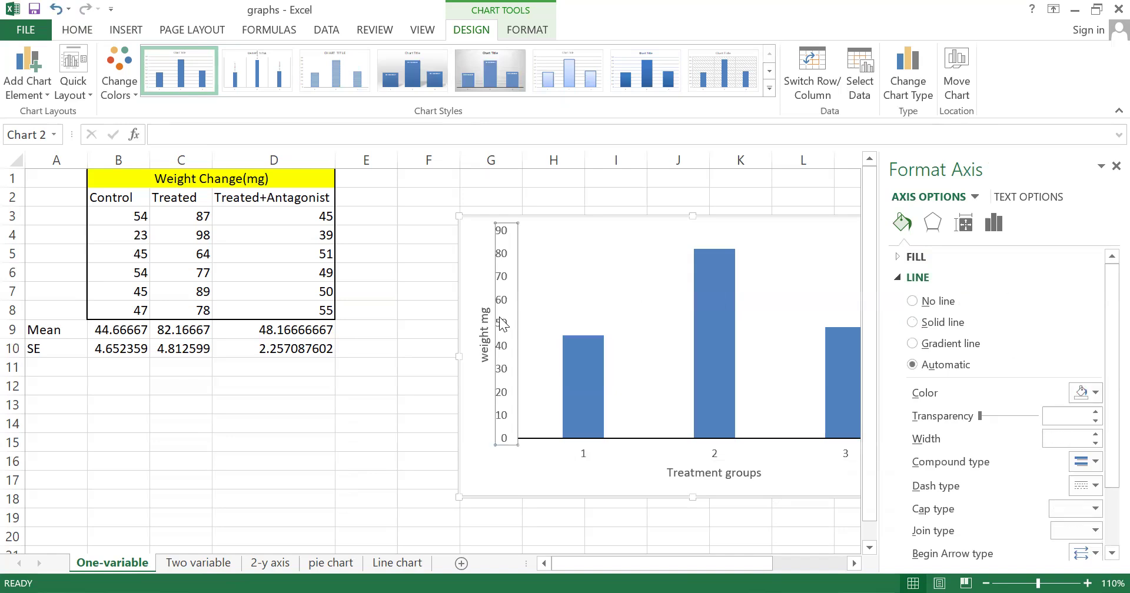
click(954, 325)
click(815, 523)
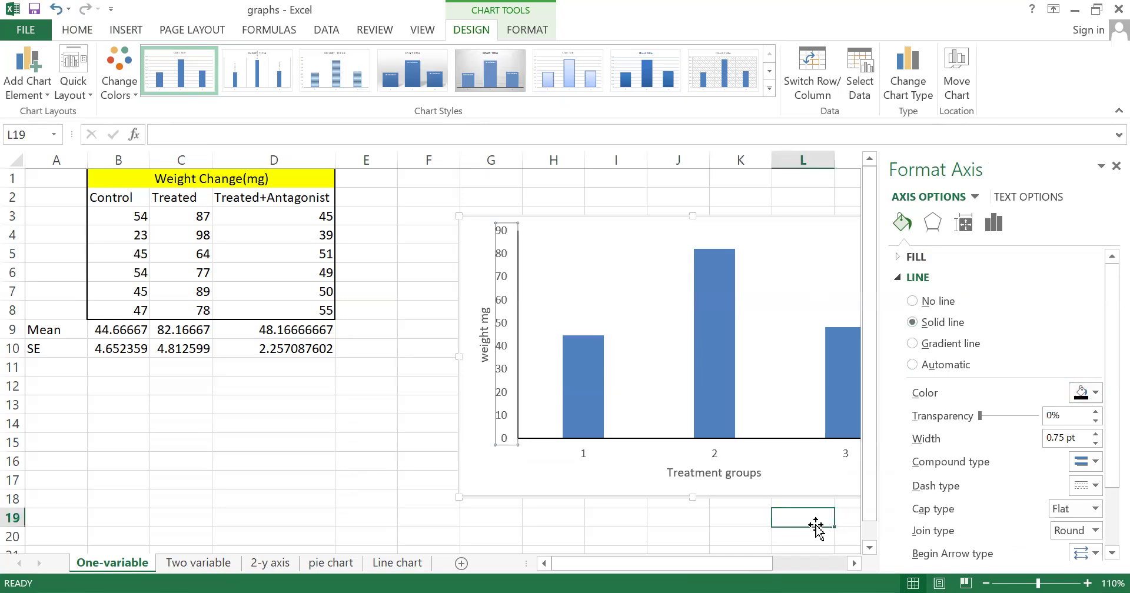
click(1115, 166)
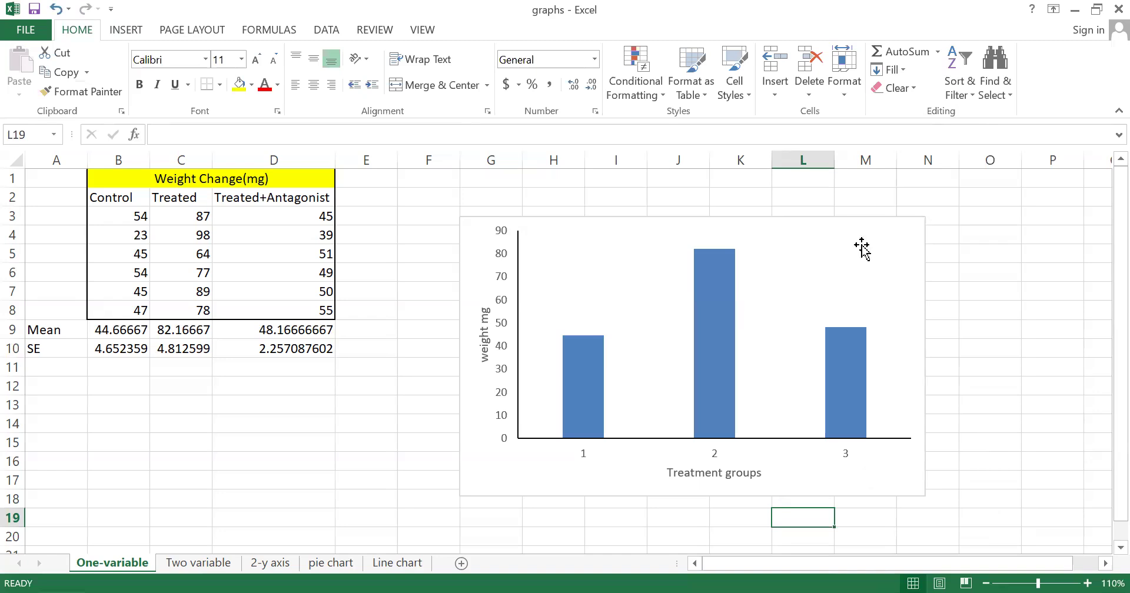
click(889, 232)
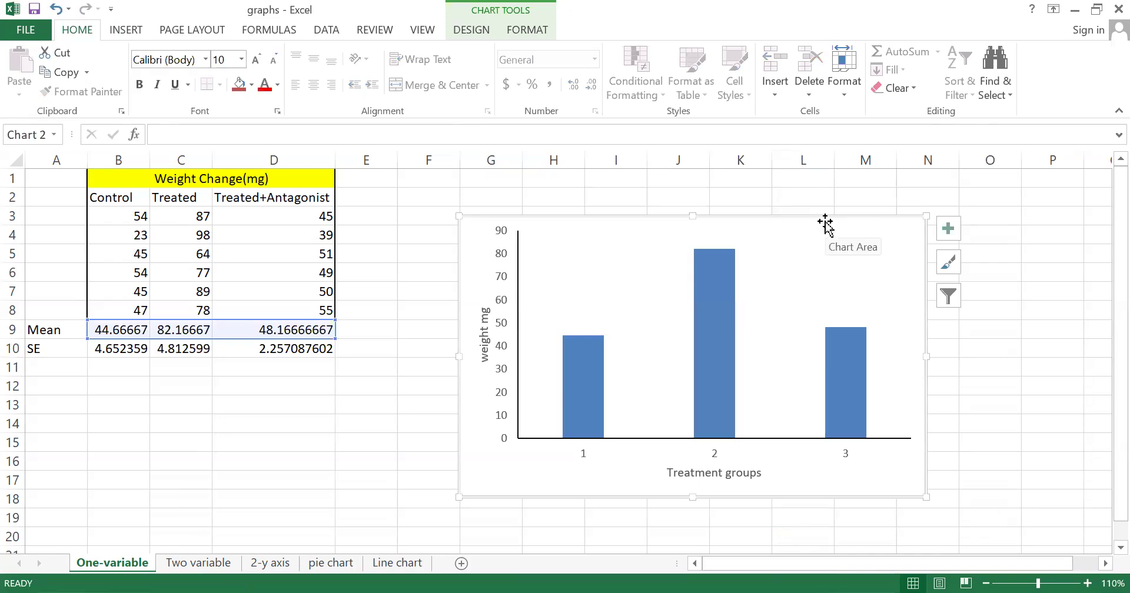
click(1006, 361)
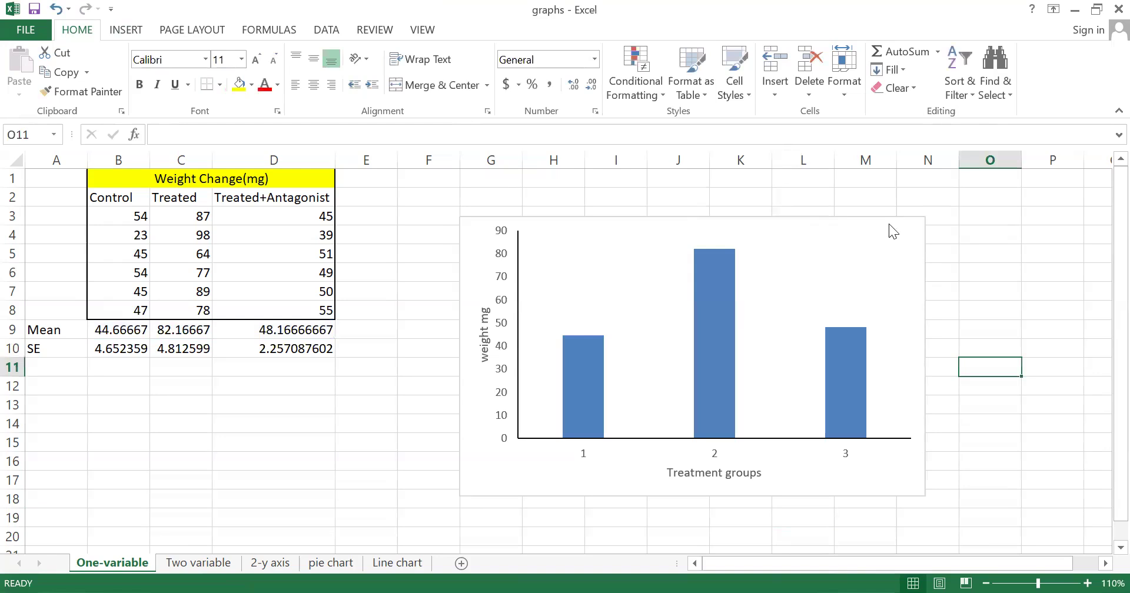
right_click(888, 223)
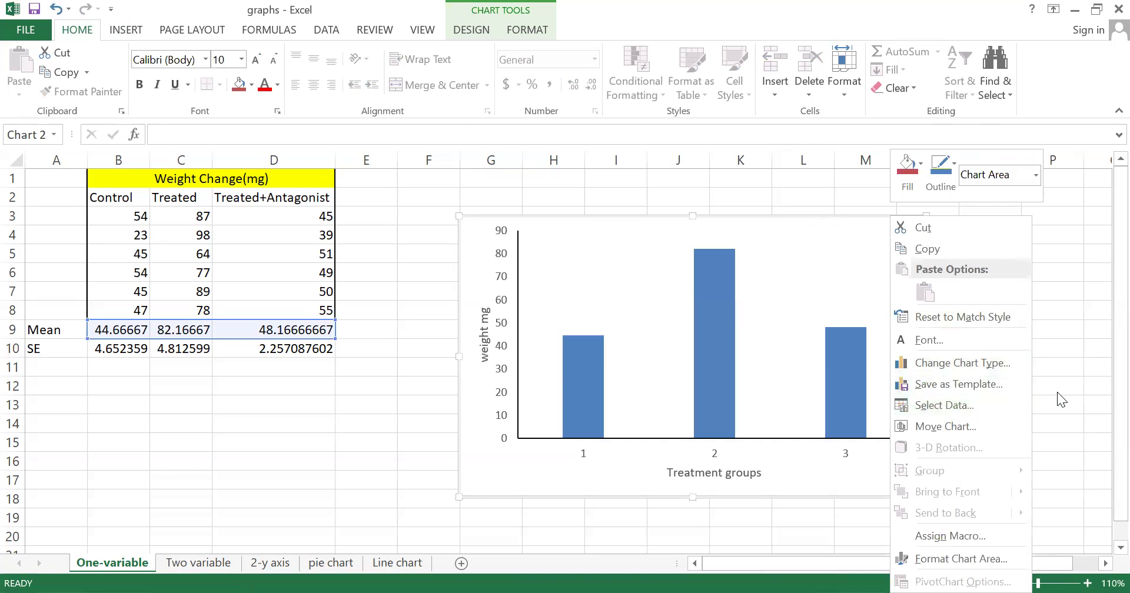
click(1056, 442)
click(865, 270)
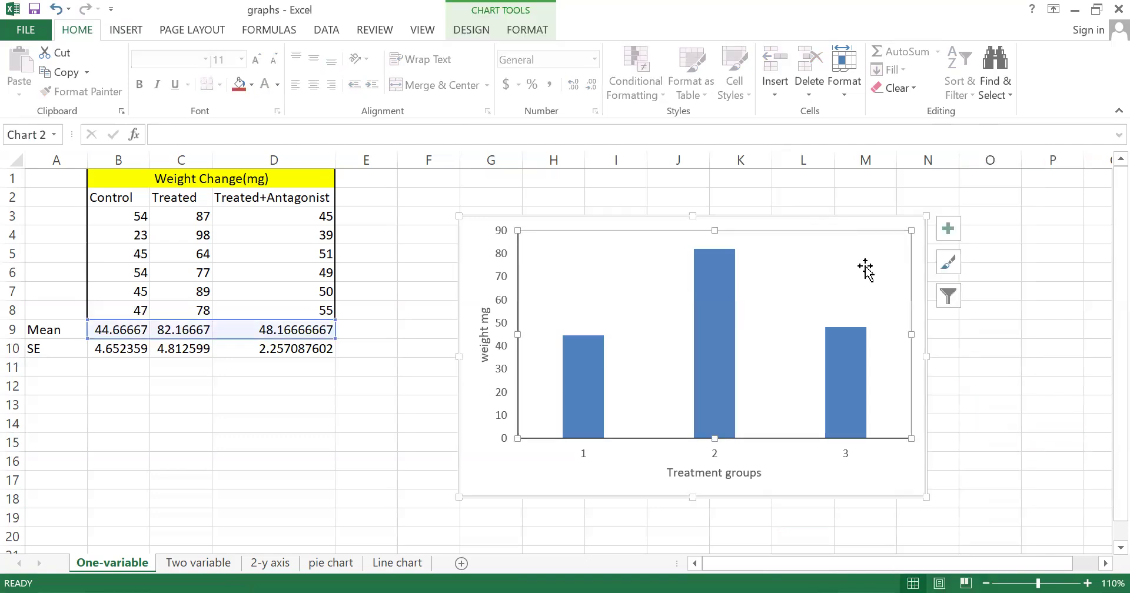
click(860, 223)
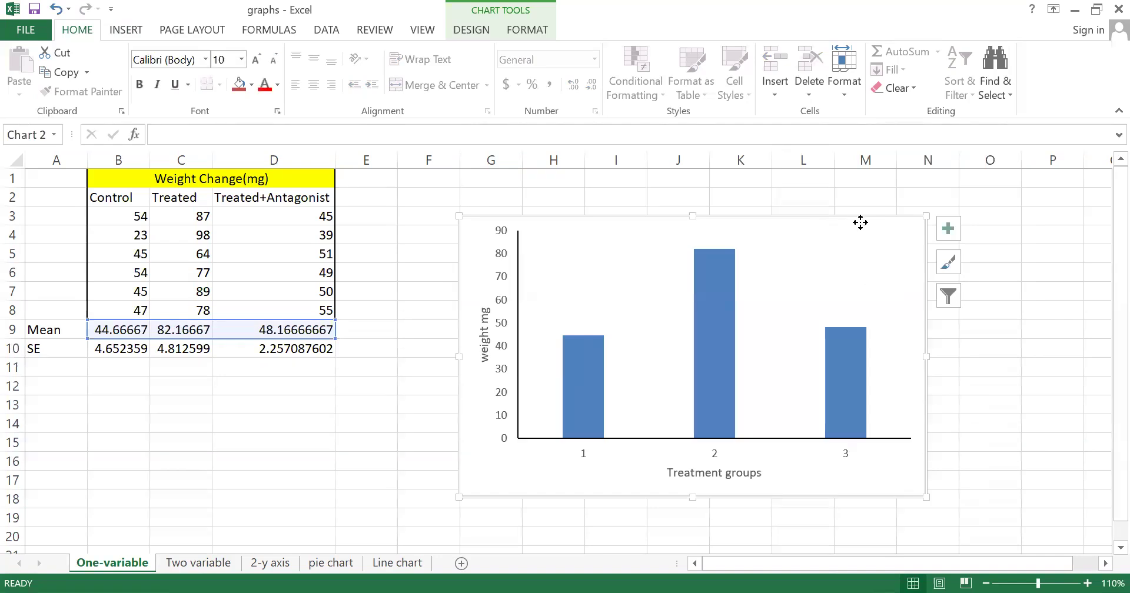
right_click(861, 223)
click(928, 416)
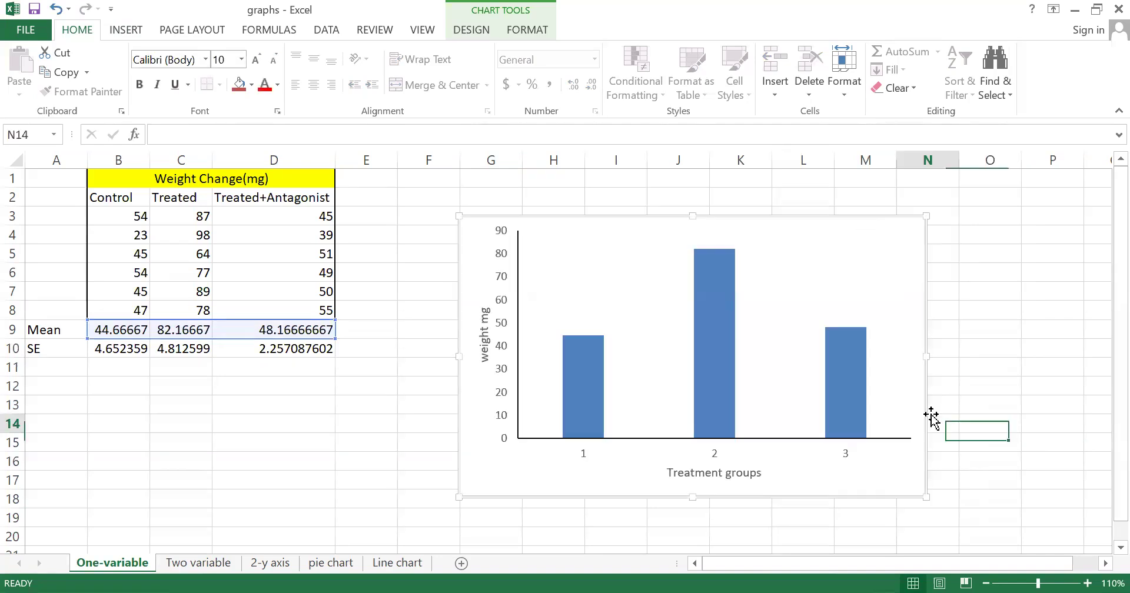
- Set the chart's horizontal category labels to the group names in B2:D2 through the chart's data source settings
click(908, 480)
right_click(911, 486)
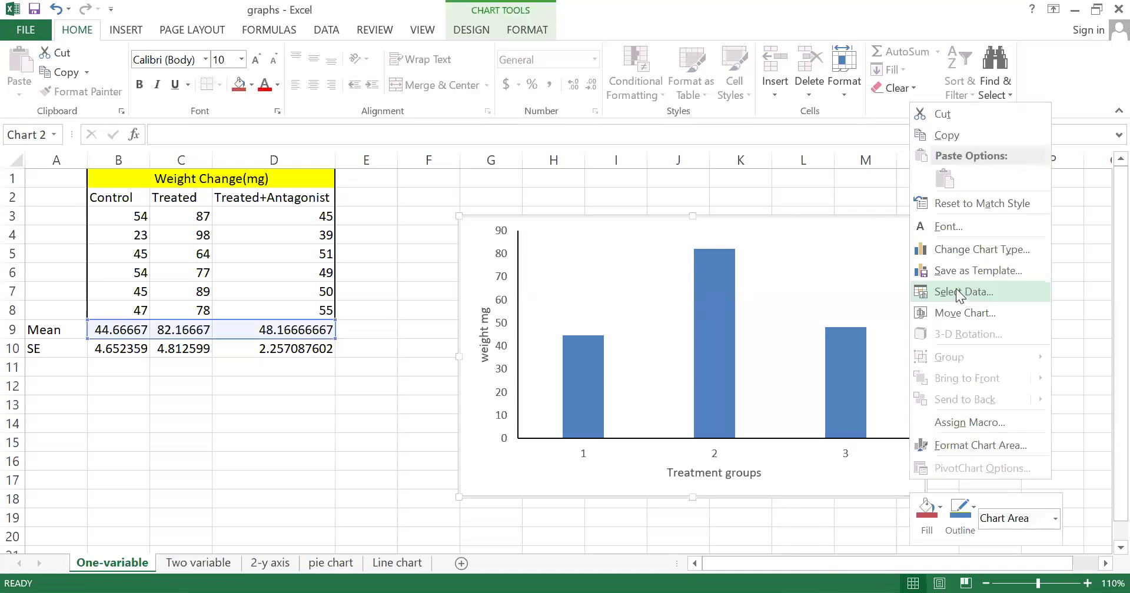
click(957, 295)
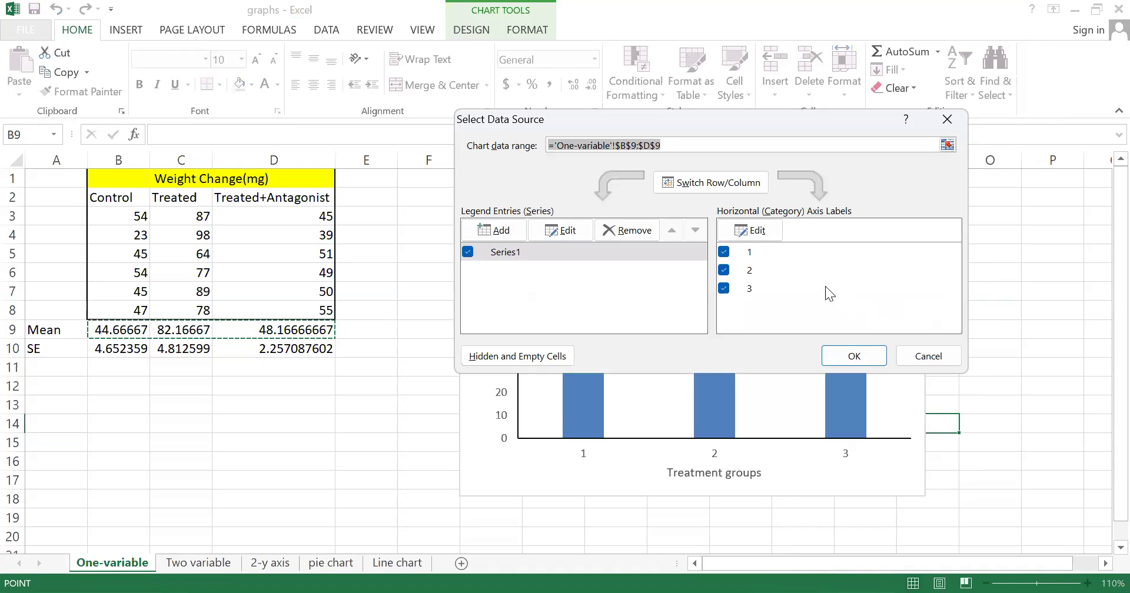
click(764, 234)
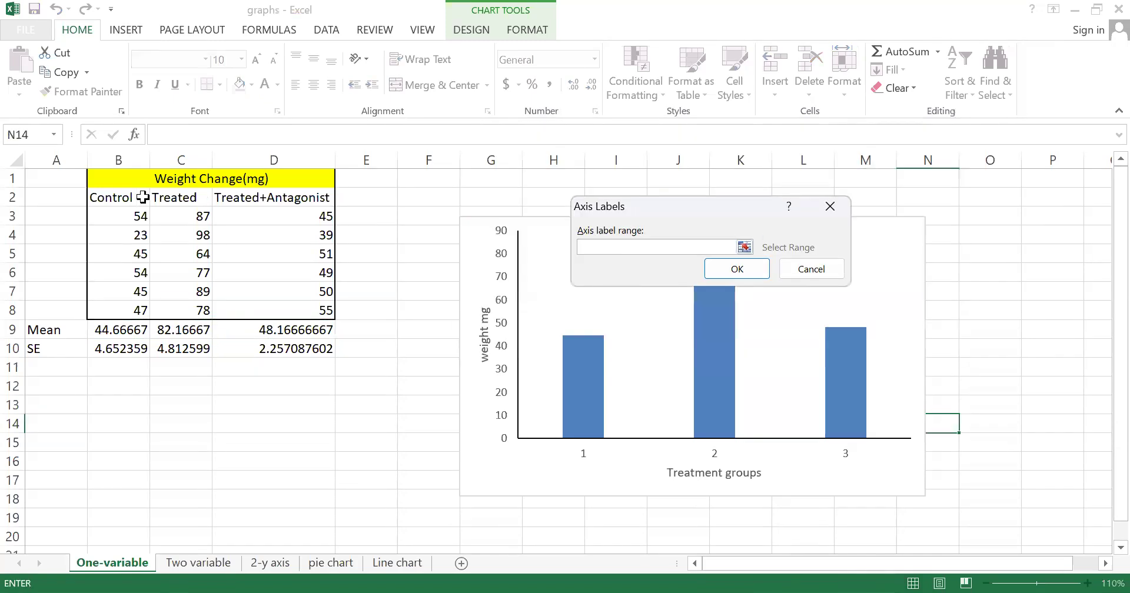
click(104, 198)
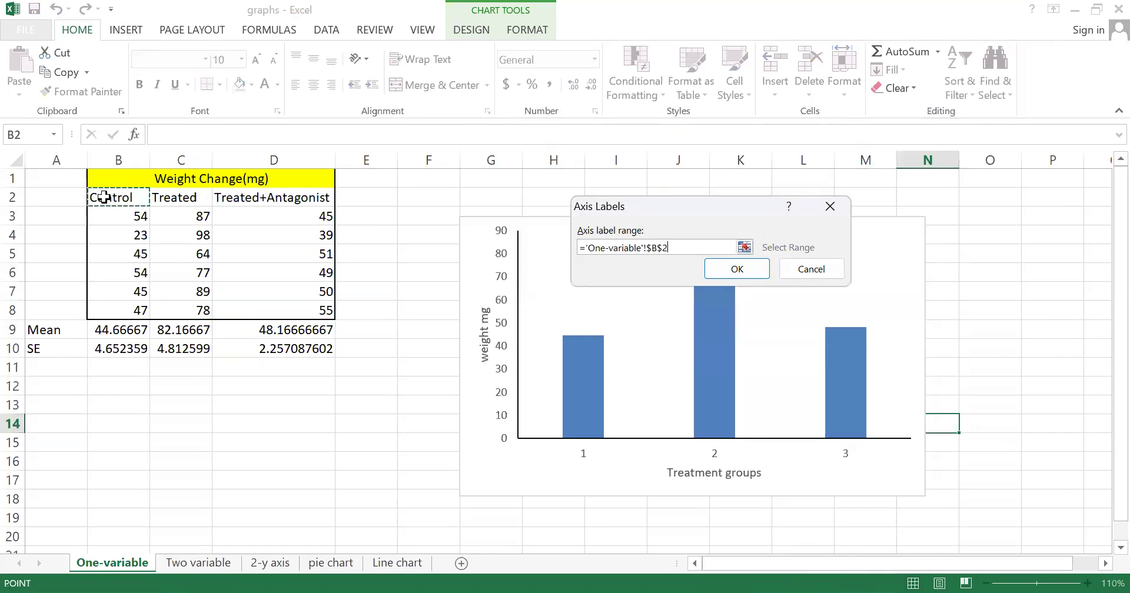
drag(103, 198, 252, 200)
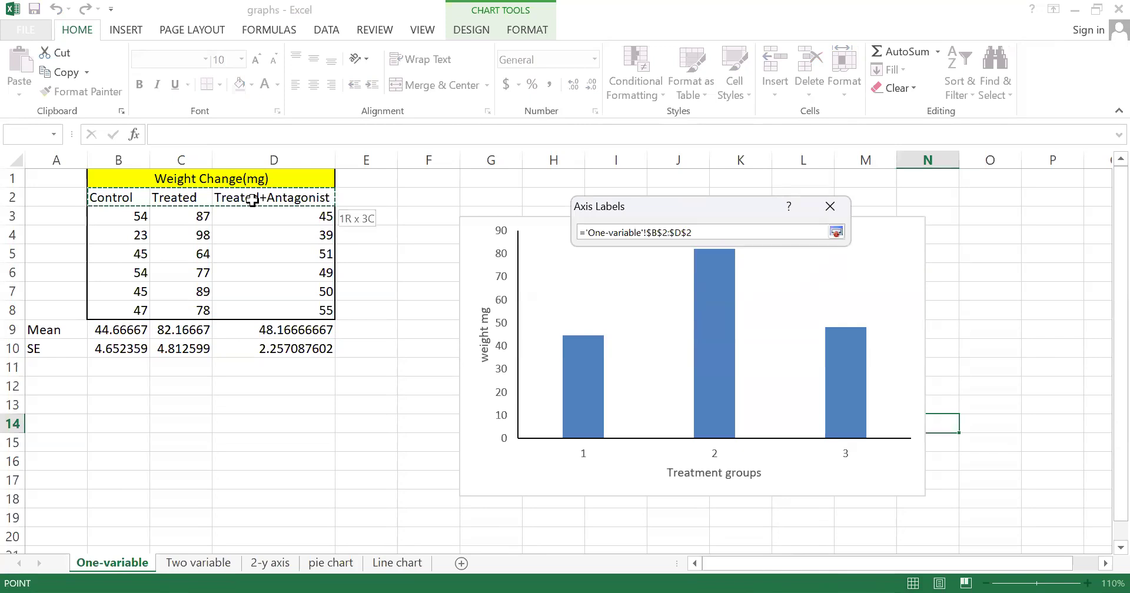
click(886, 263)
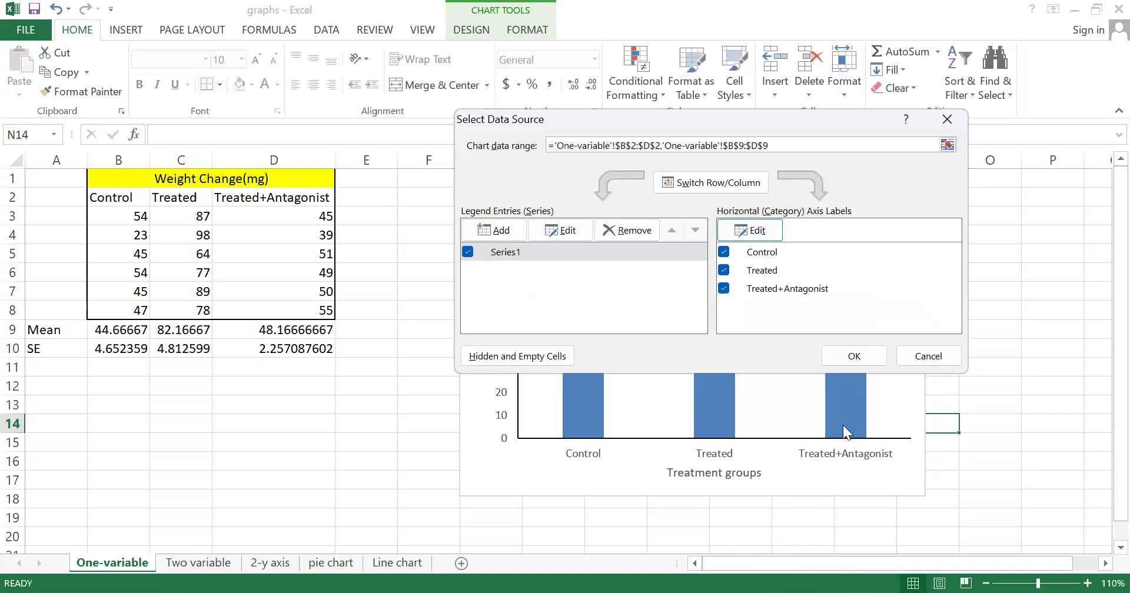
click(863, 358)
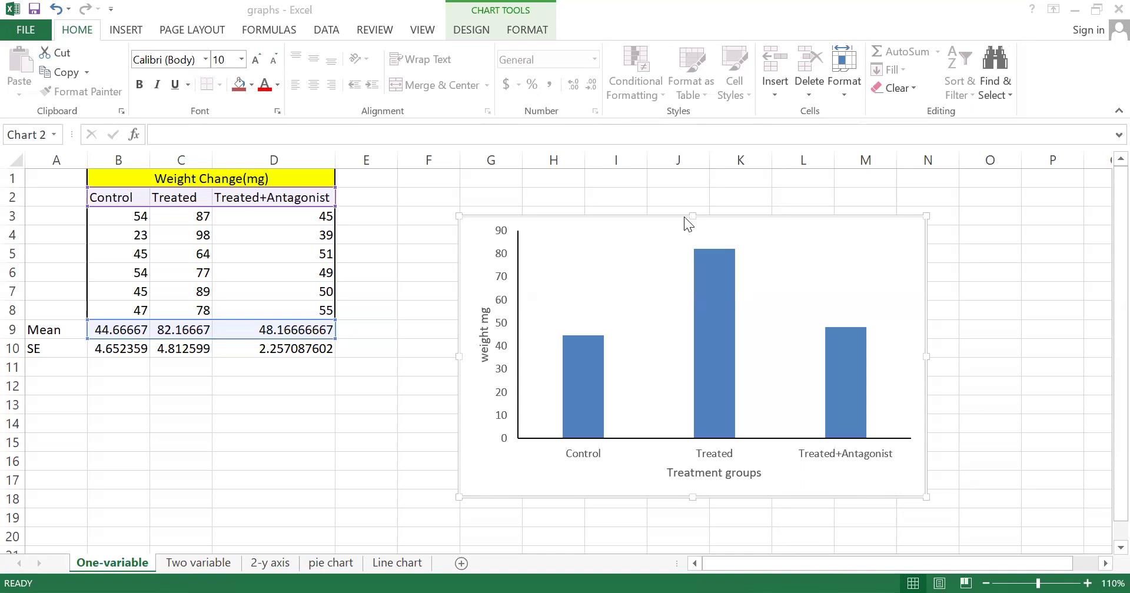
click(925, 245)
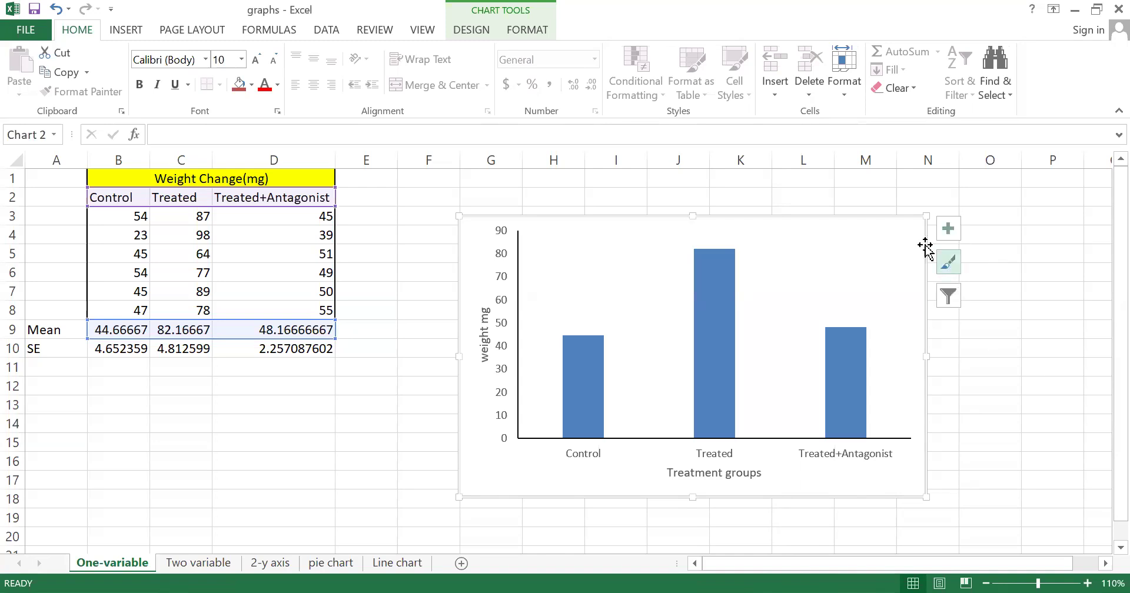
click(1004, 348)
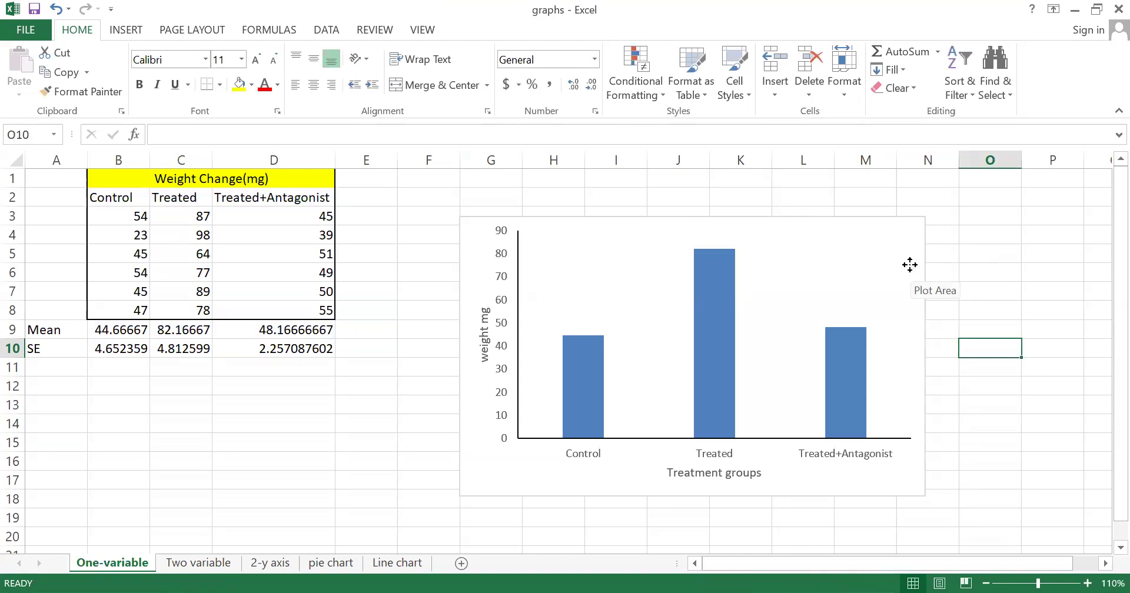
click(910, 267)
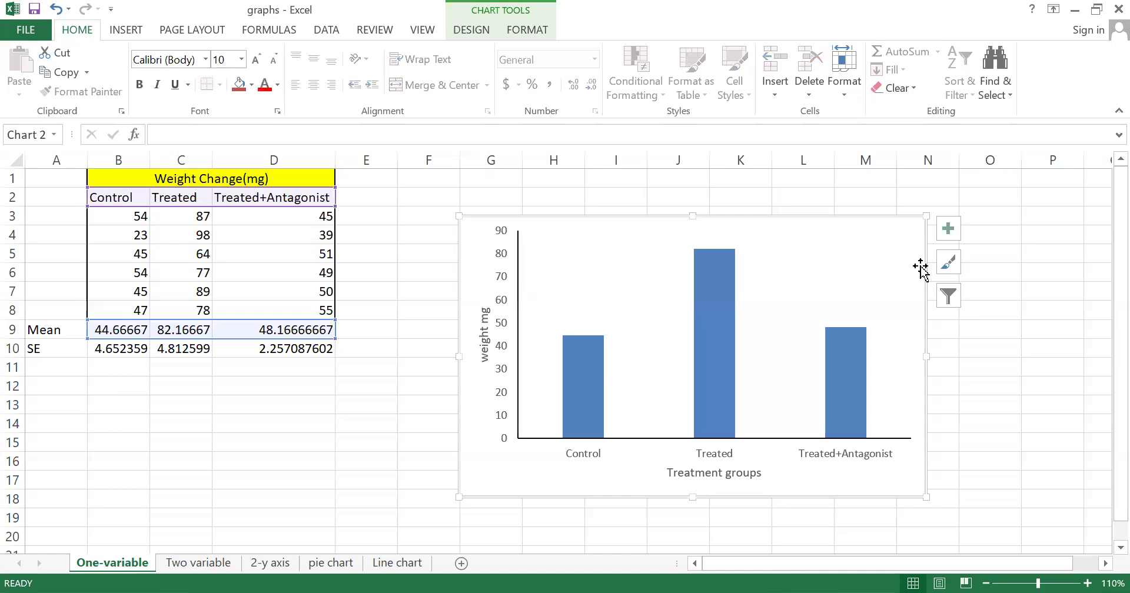
right_click(921, 267)
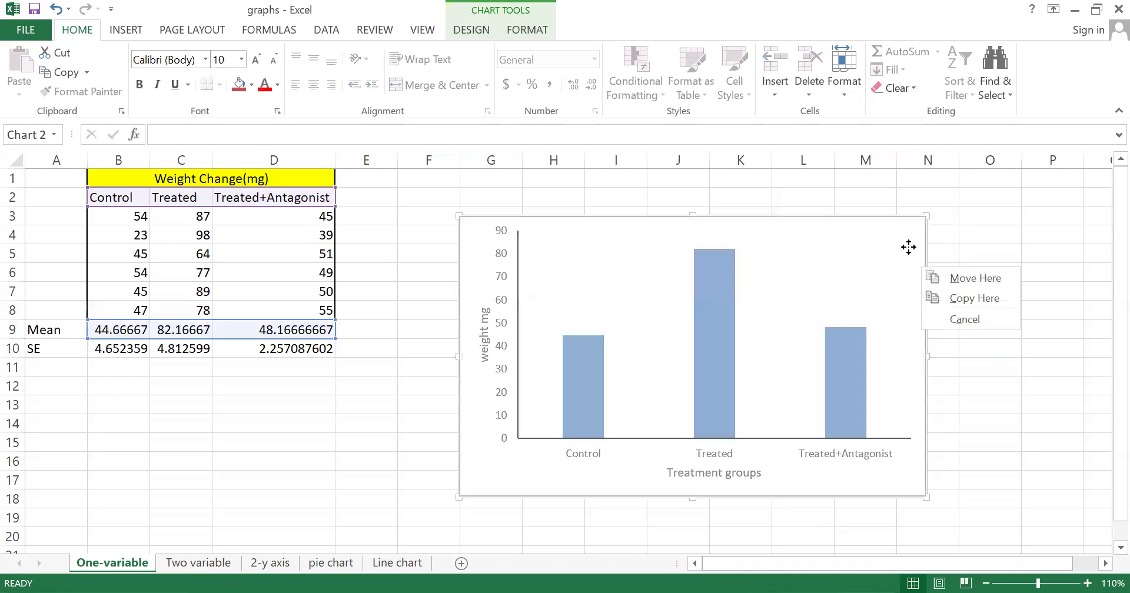
click(908, 247)
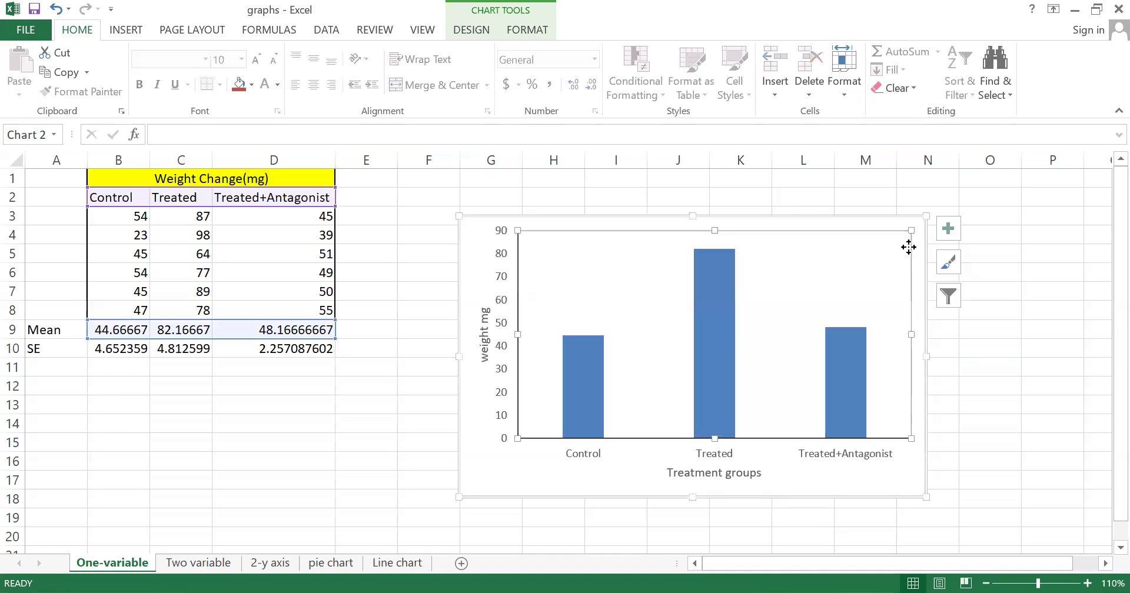
click(975, 362)
right_click(916, 446)
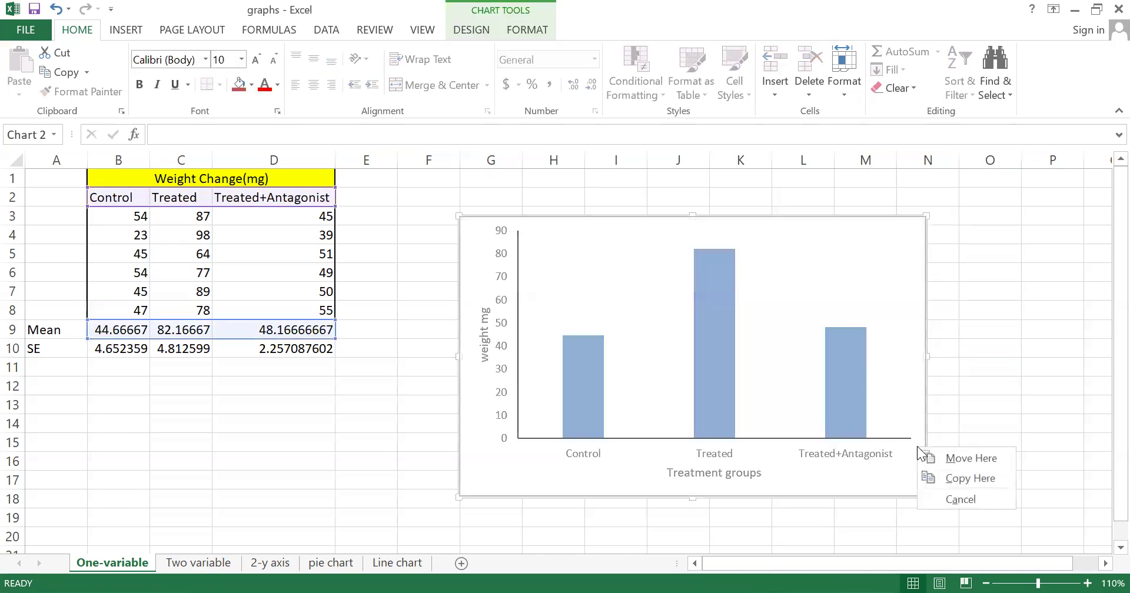
click(952, 347)
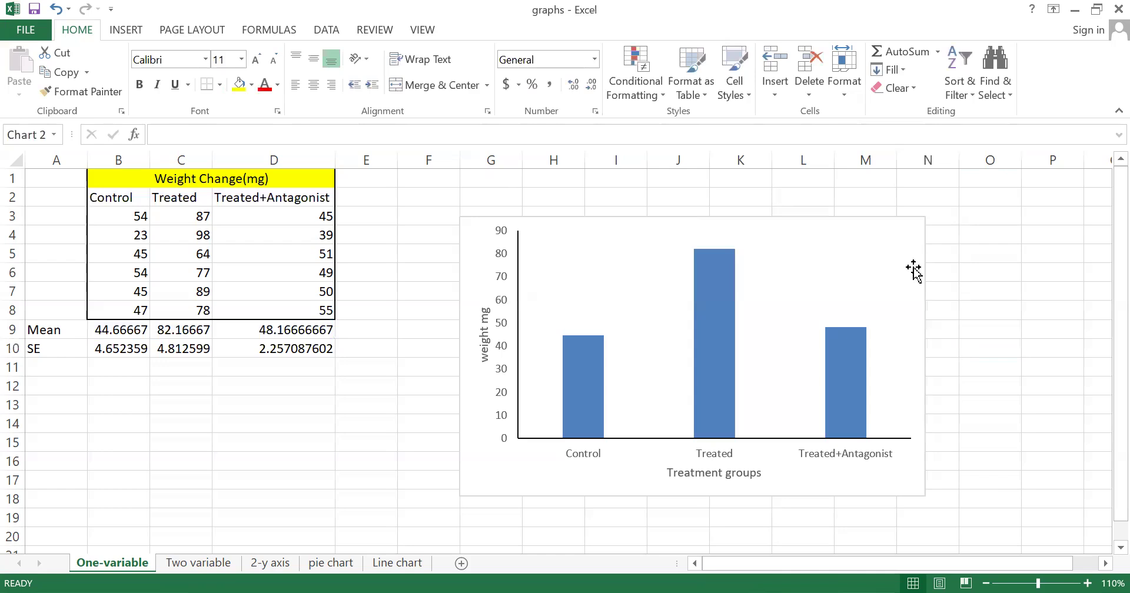
- Re-enter B2:D2 as the axis label range in the chart's data source settings and apply it
click(912, 269)
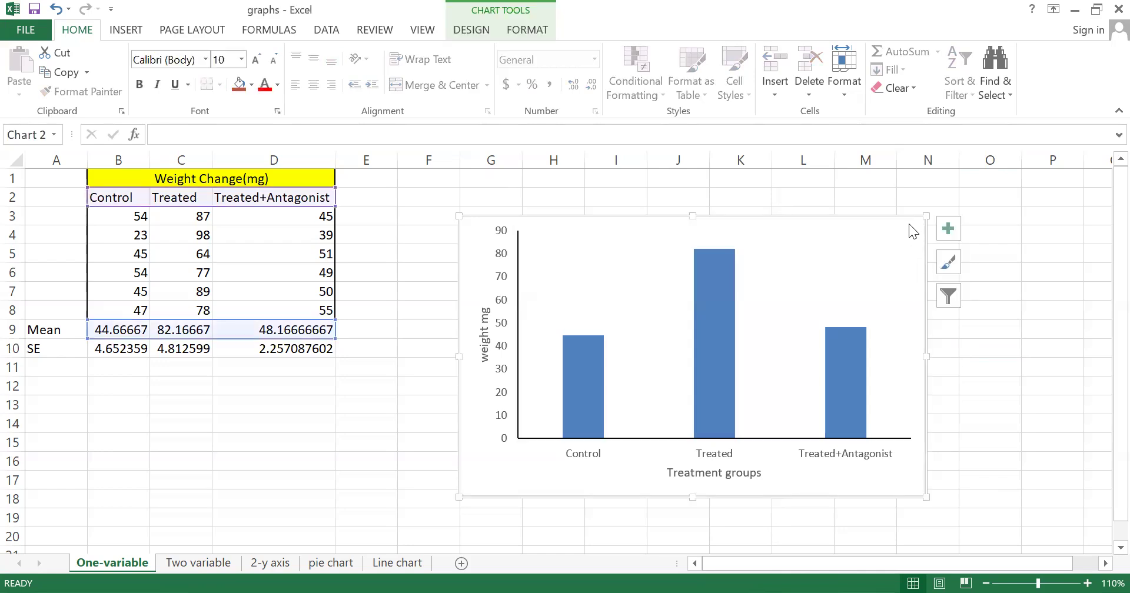
right_click(908, 224)
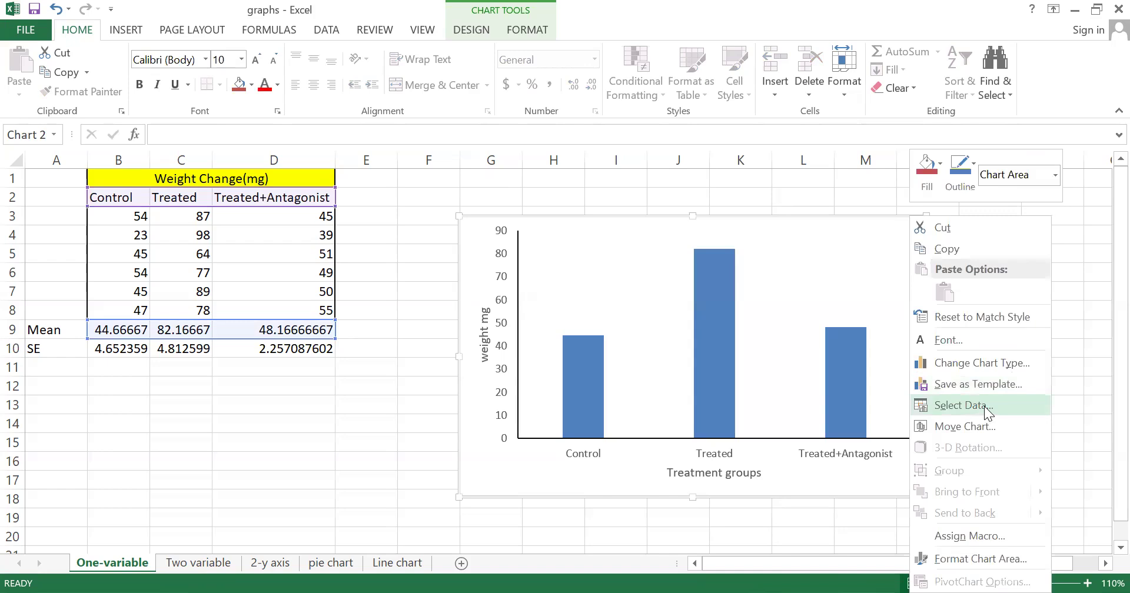
click(984, 406)
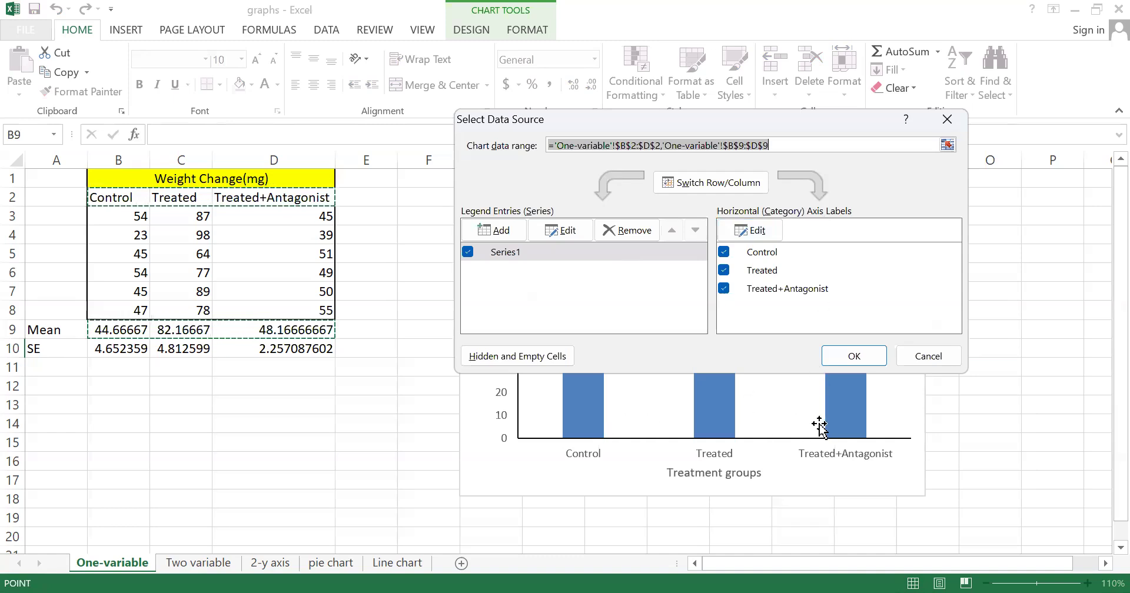
click(760, 230)
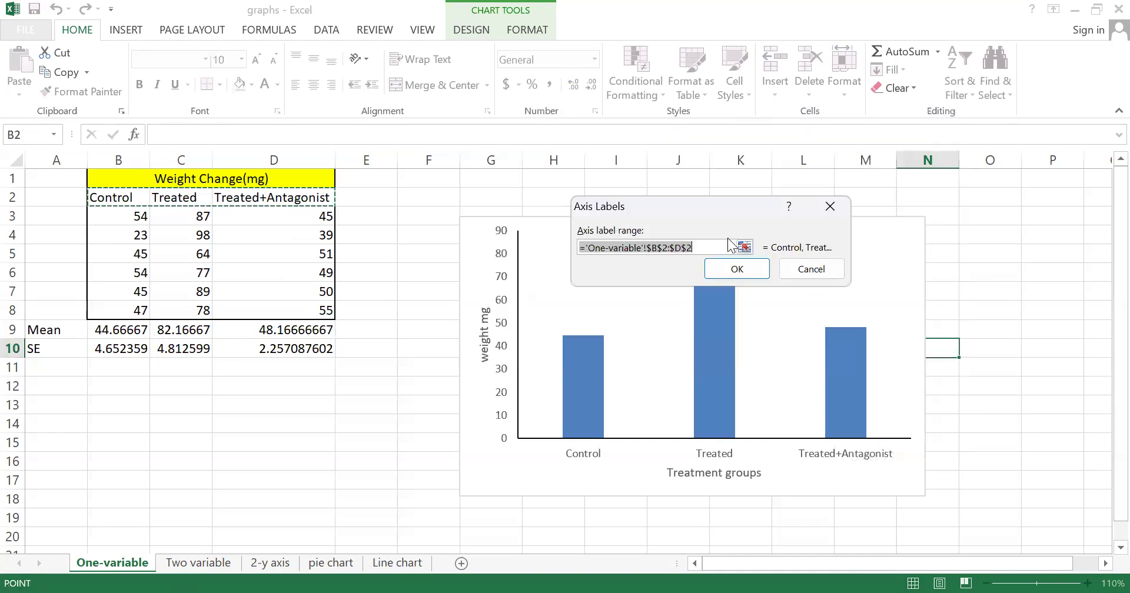
key(BackSpace)
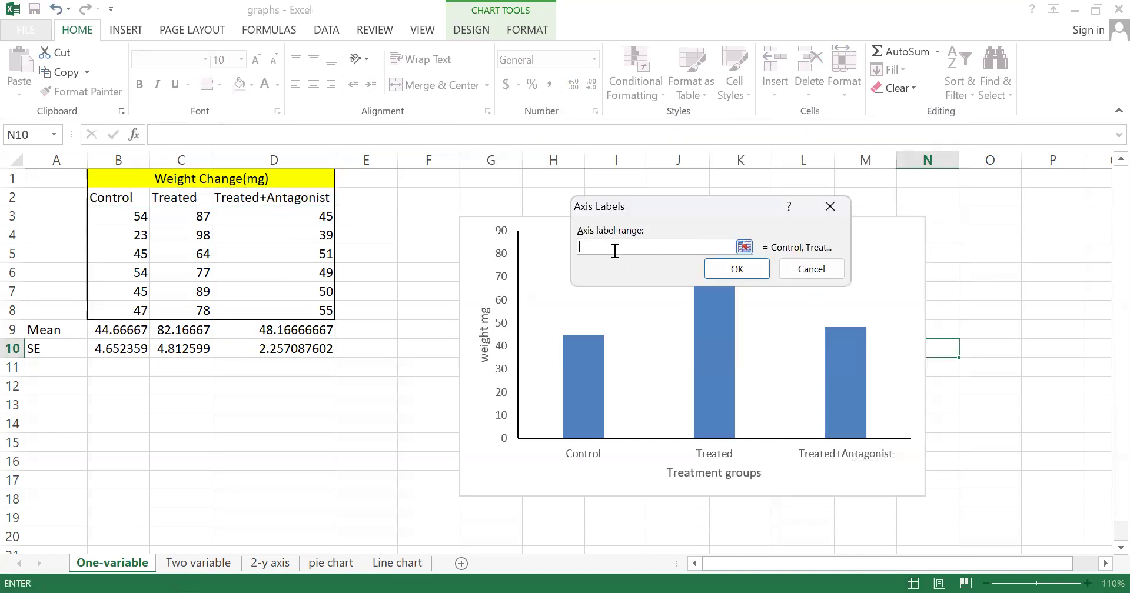
click(102, 199)
drag(169, 196, 231, 198)
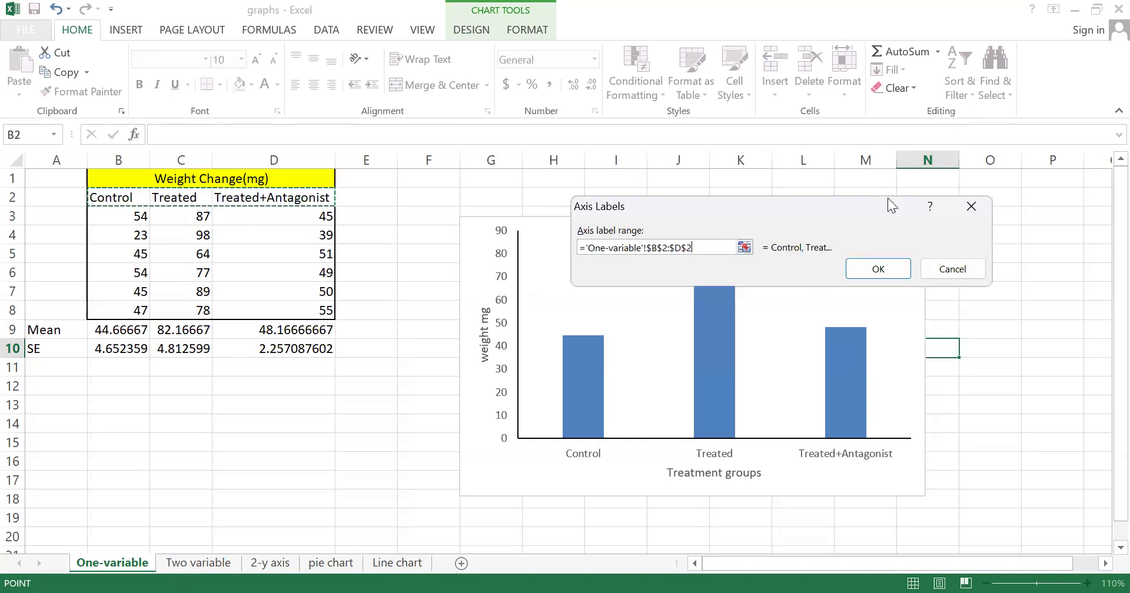
click(887, 269)
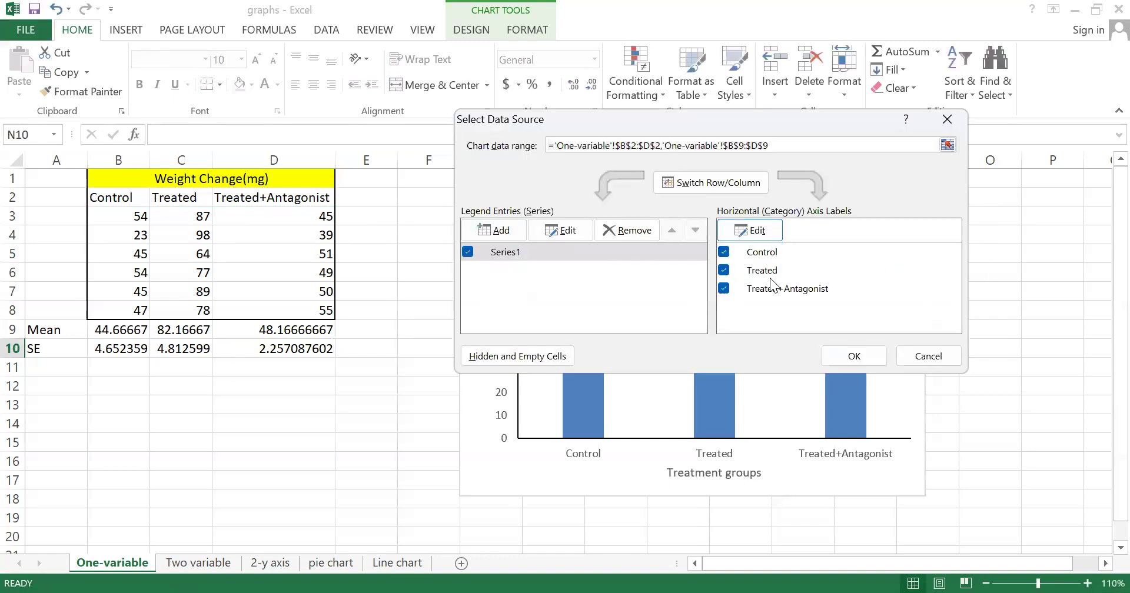
click(868, 356)
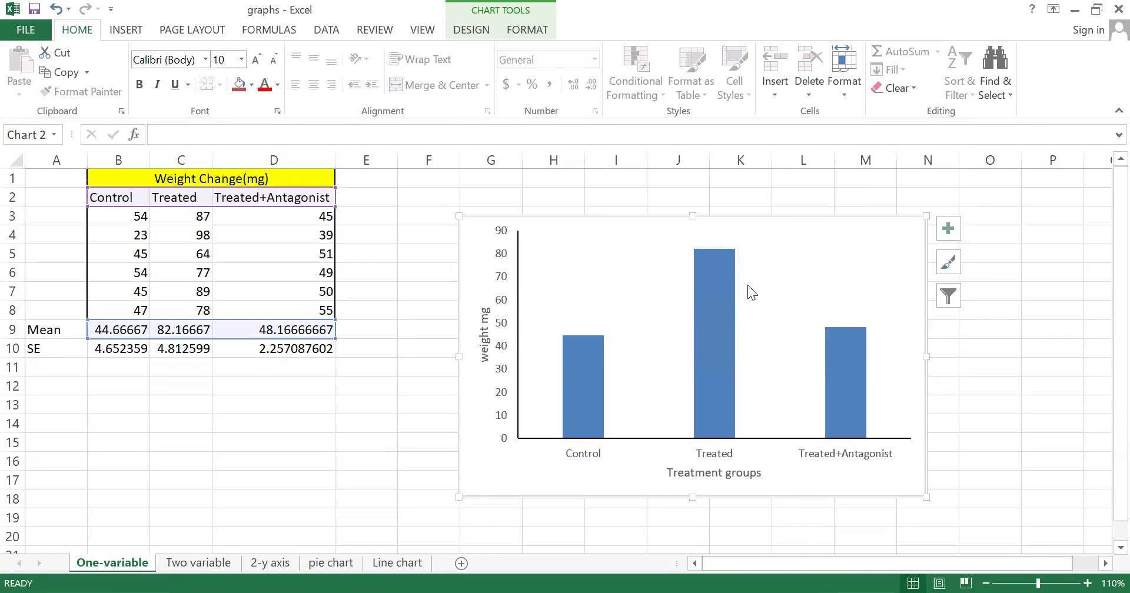
- Add error bars to the chart's columns through the additional error bar options
click(1102, 335)
click(948, 230)
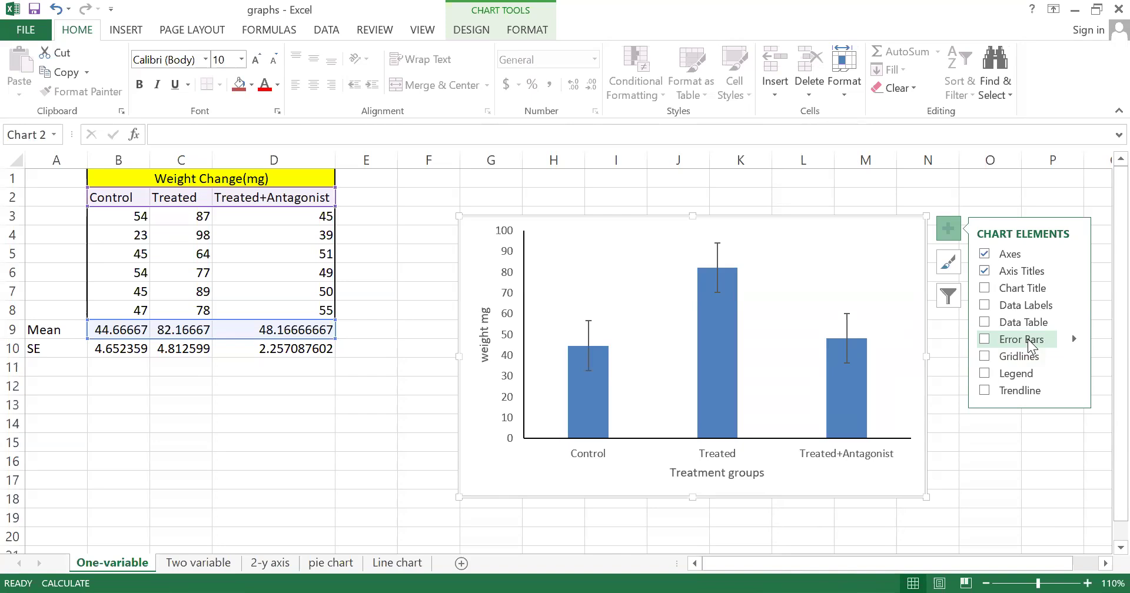
click(1073, 338)
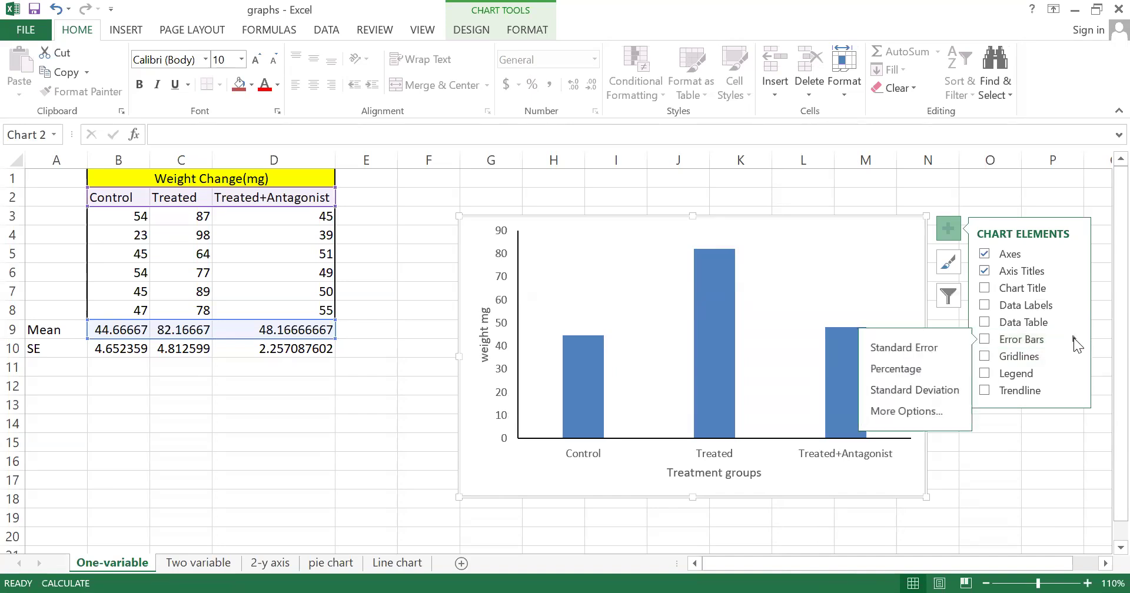
click(921, 412)
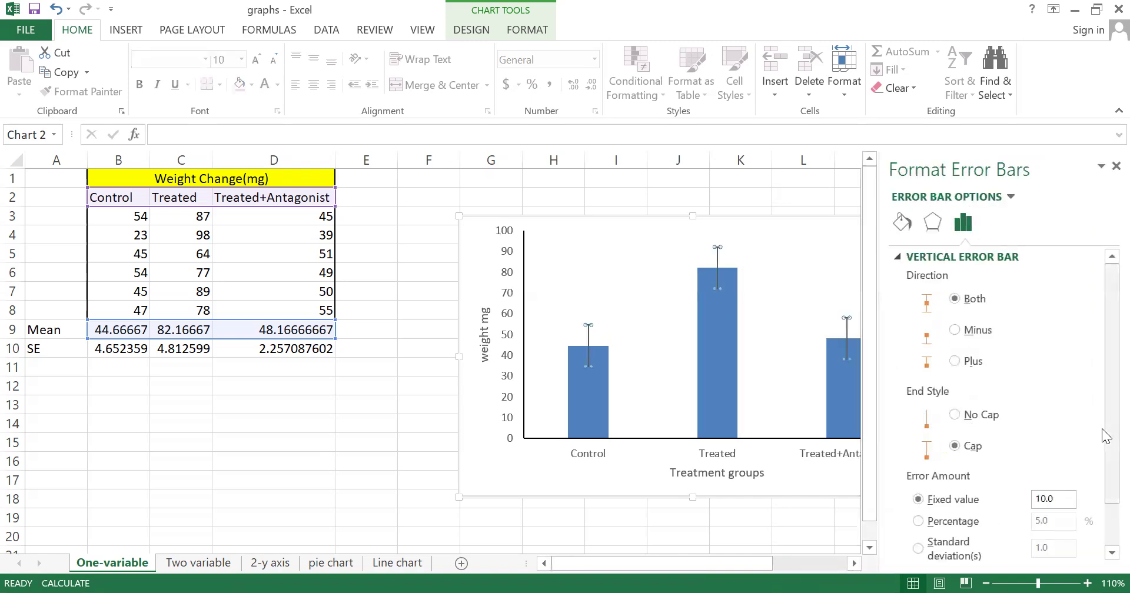
- Switch the error amount to custom and set the positive error value to the SE cells B10:D10
scroll(1102, 486, down, 2)
drag(737, 562, 773, 562)
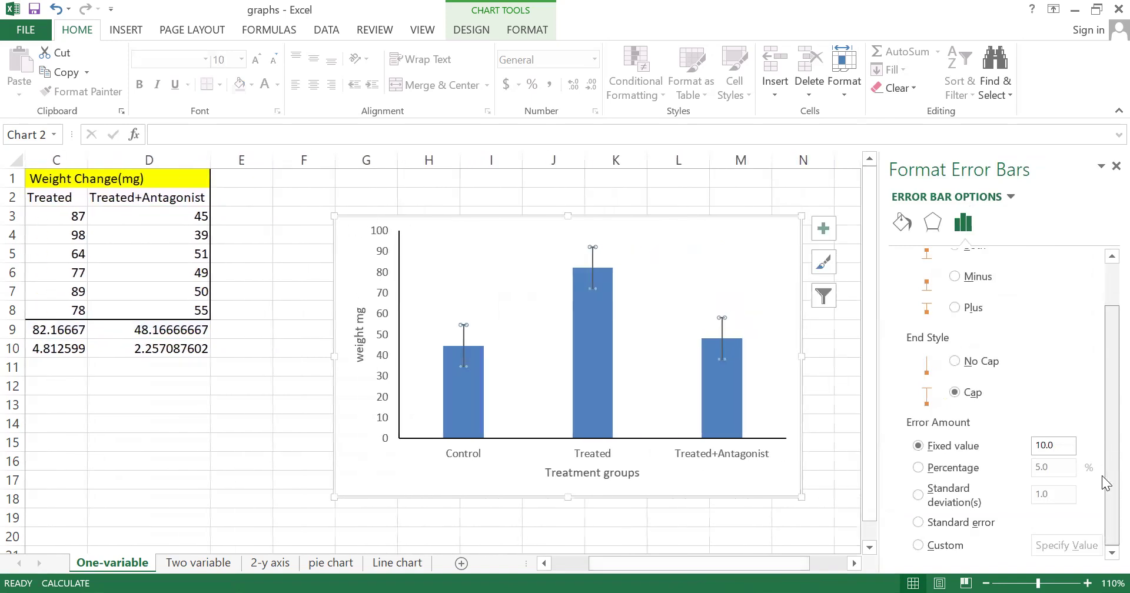
click(944, 546)
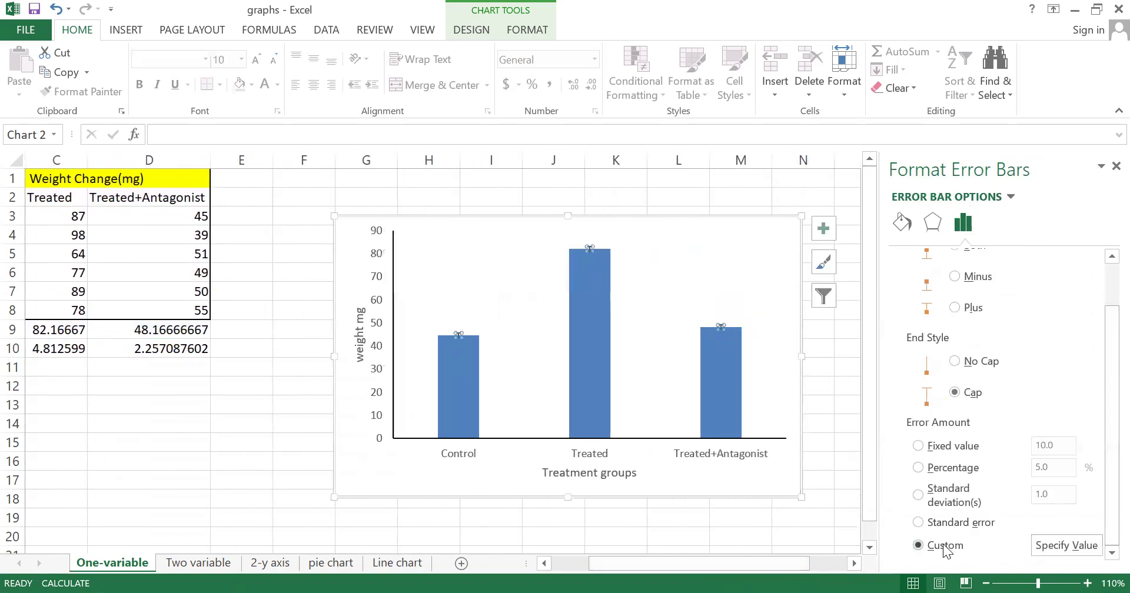
click(1070, 544)
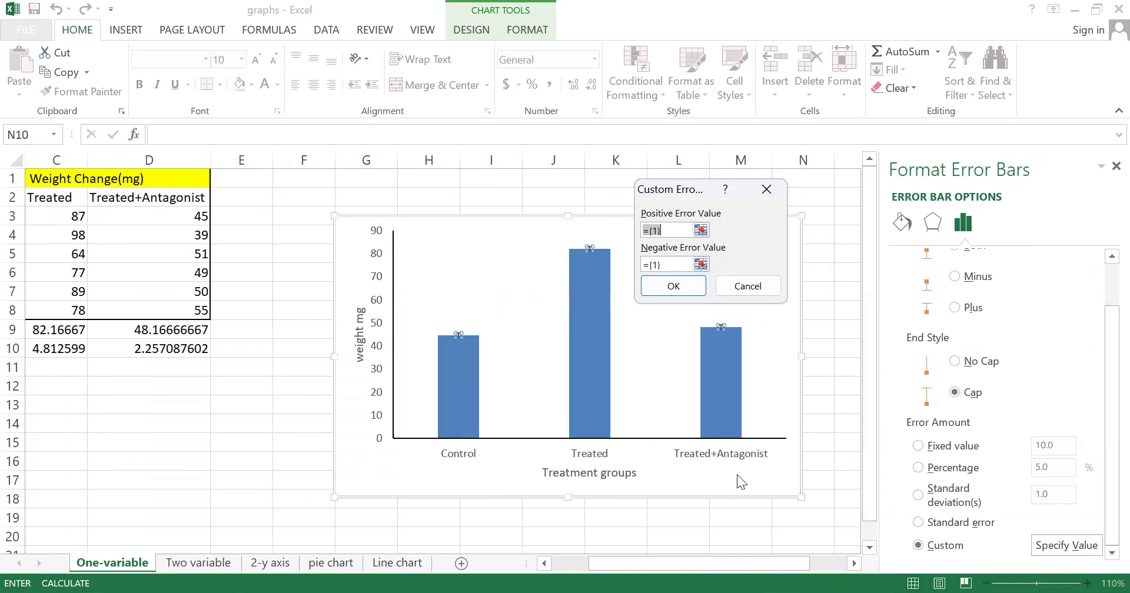
drag(704, 562, 661, 563)
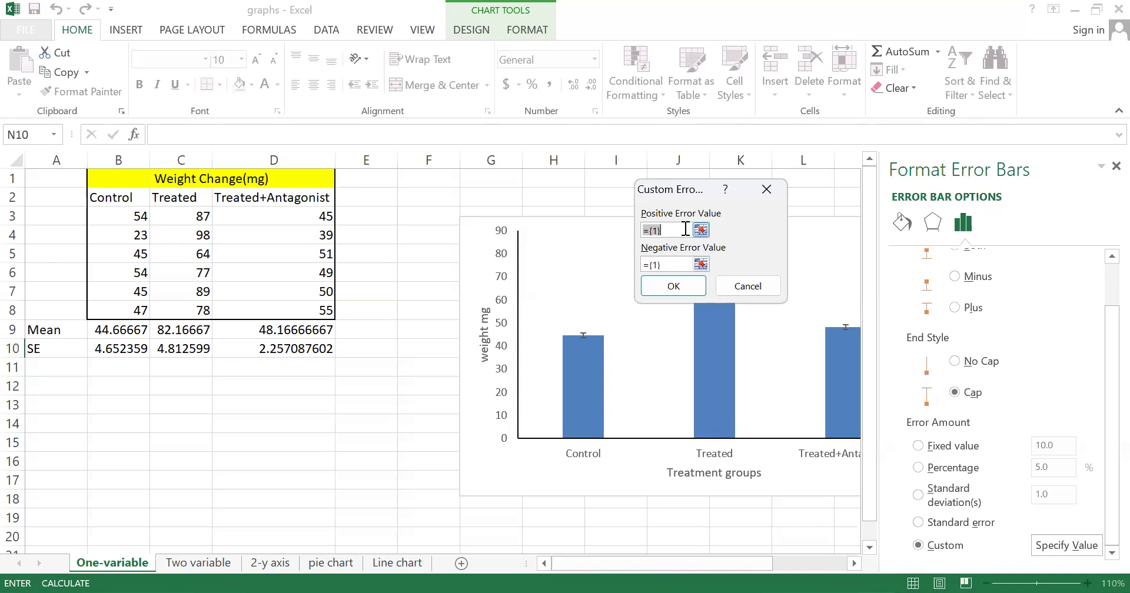
key(BackSpace)
click(100, 348)
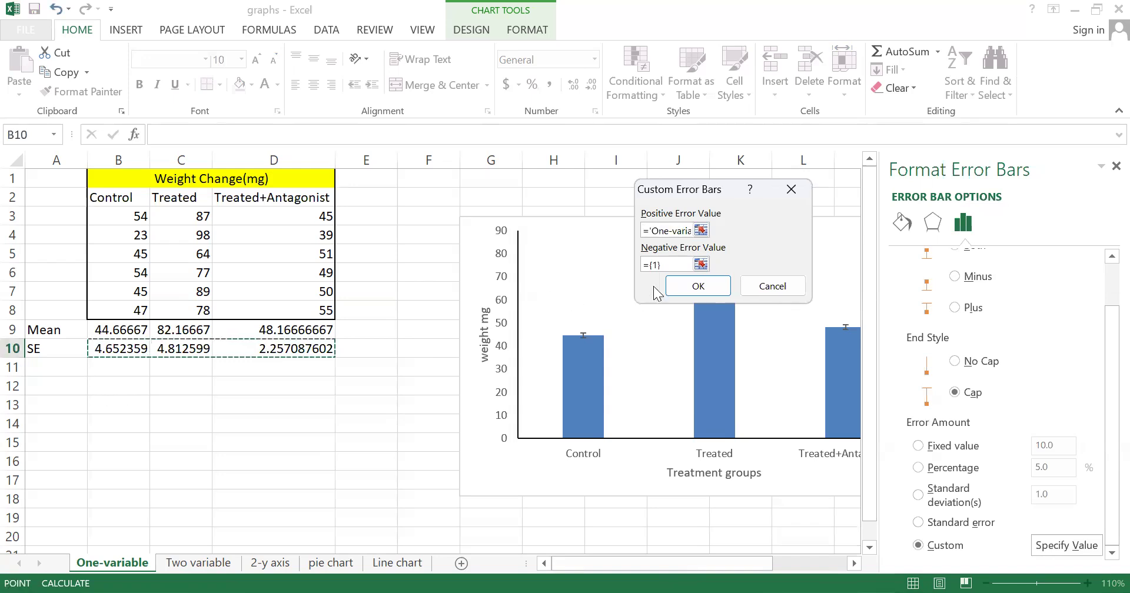
- Set the negative error value to the SE cells B10:D10, apply the custom error bars and close their formatting options
click(665, 265)
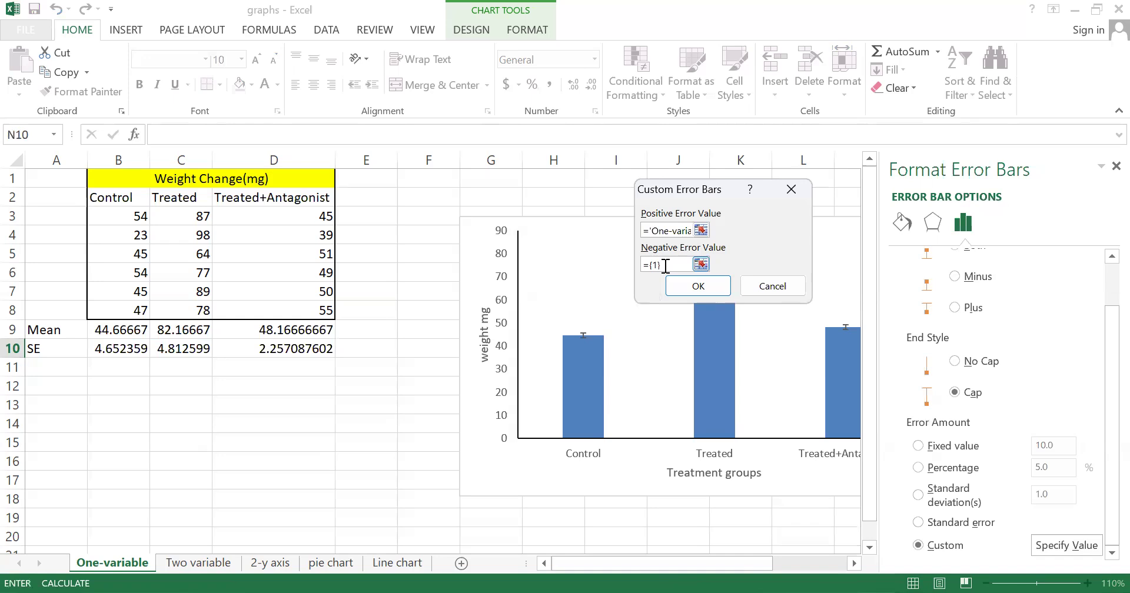
key(BackSpace)
key(BackSpace)
key(BackSpace)
key(BackSpace)
click(103, 348)
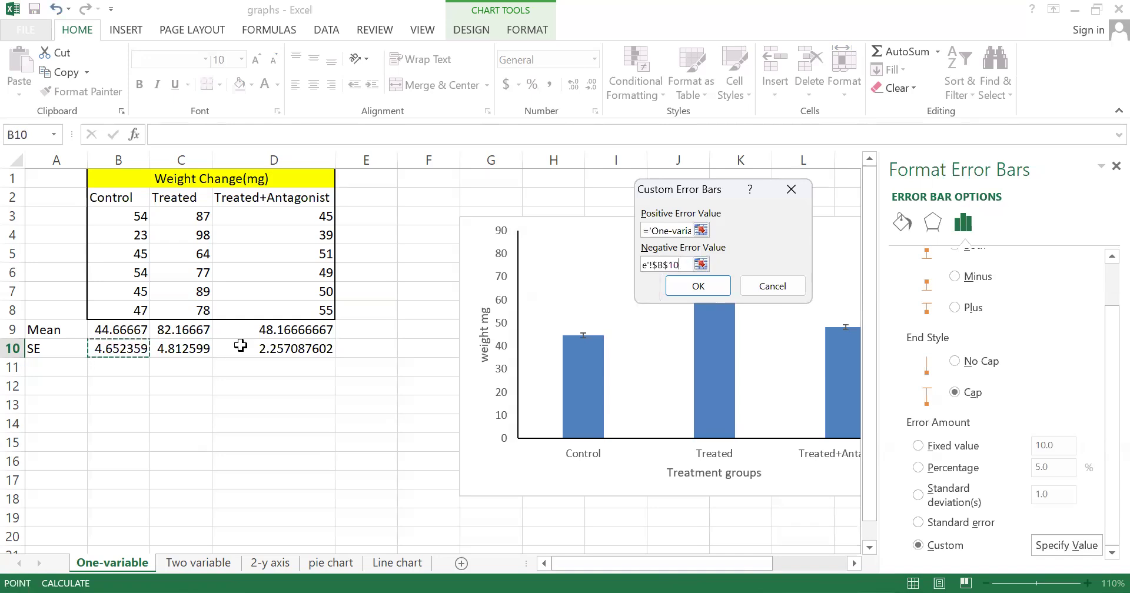
click(713, 284)
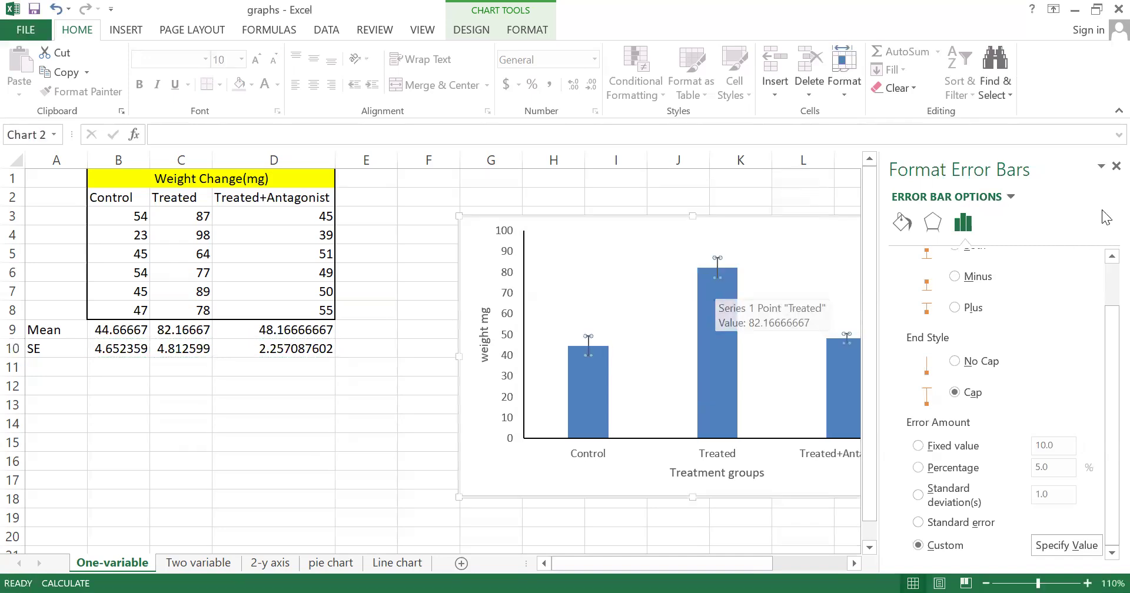
click(1105, 169)
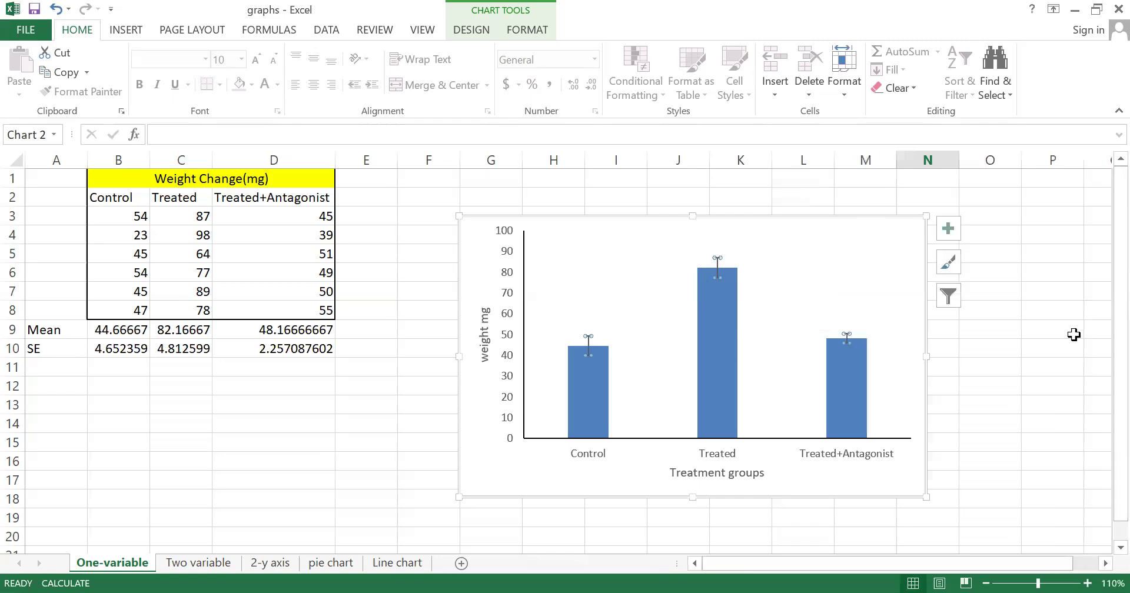
click(1048, 381)
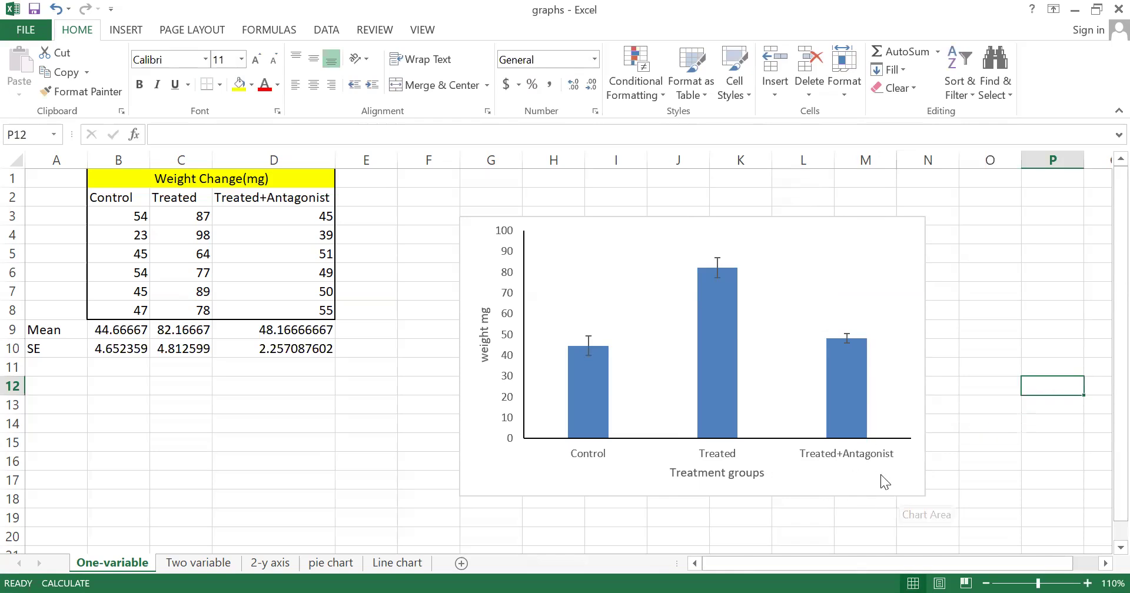
mouse_move(854, 346)
mouse_move(731, 312)
mouse_move(590, 363)
click(968, 441)
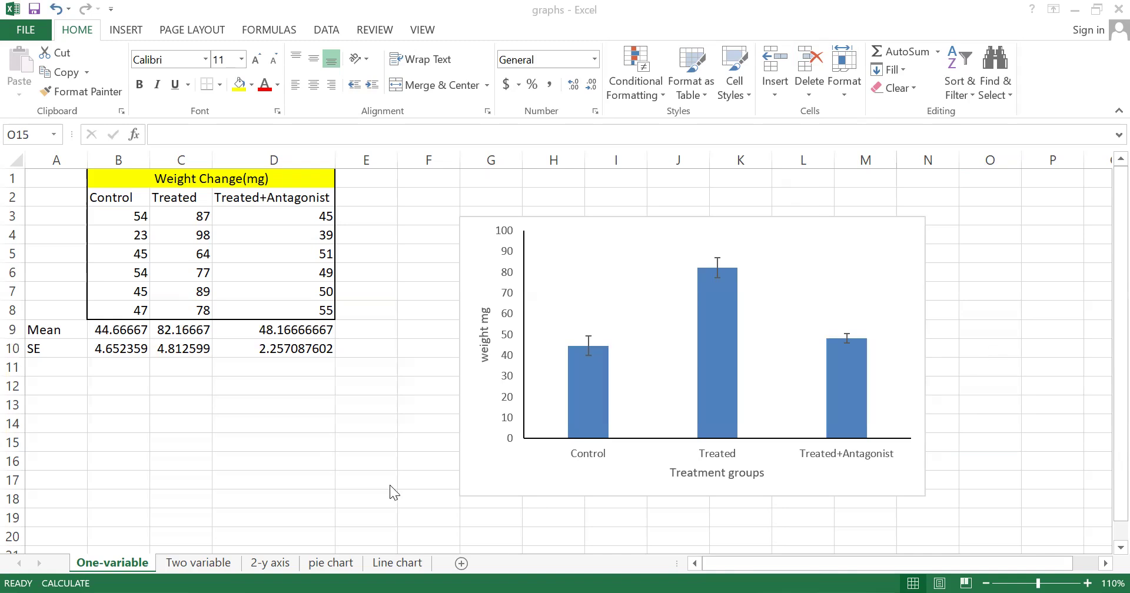
mouse_move(600, 409)
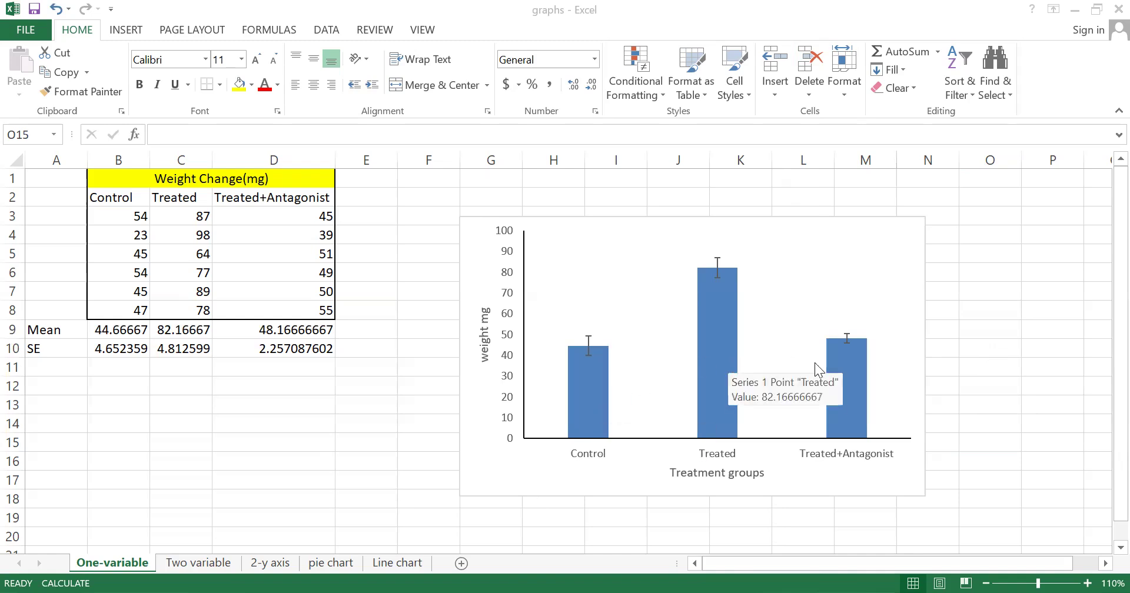
mouse_move(860, 383)
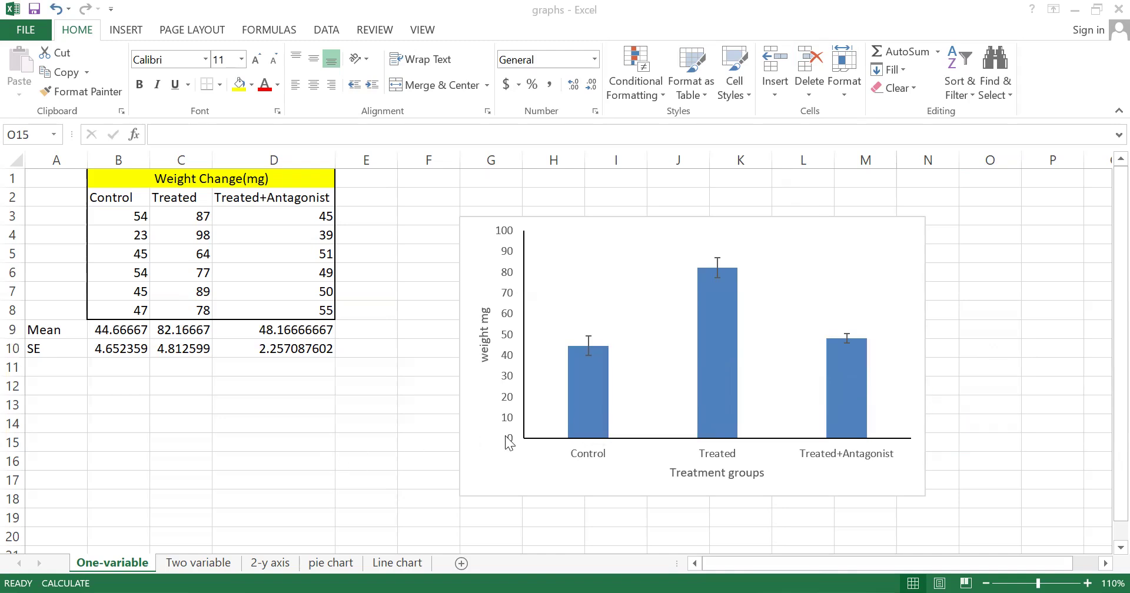
- Give only the Control column a solid black border
click(583, 411)
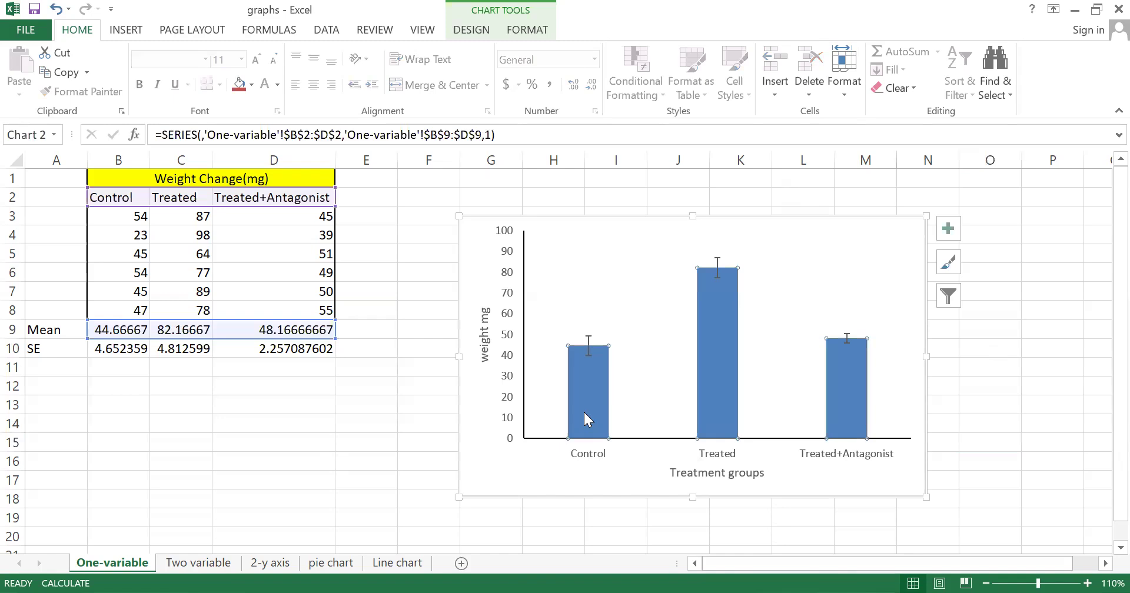
double_click(583, 411)
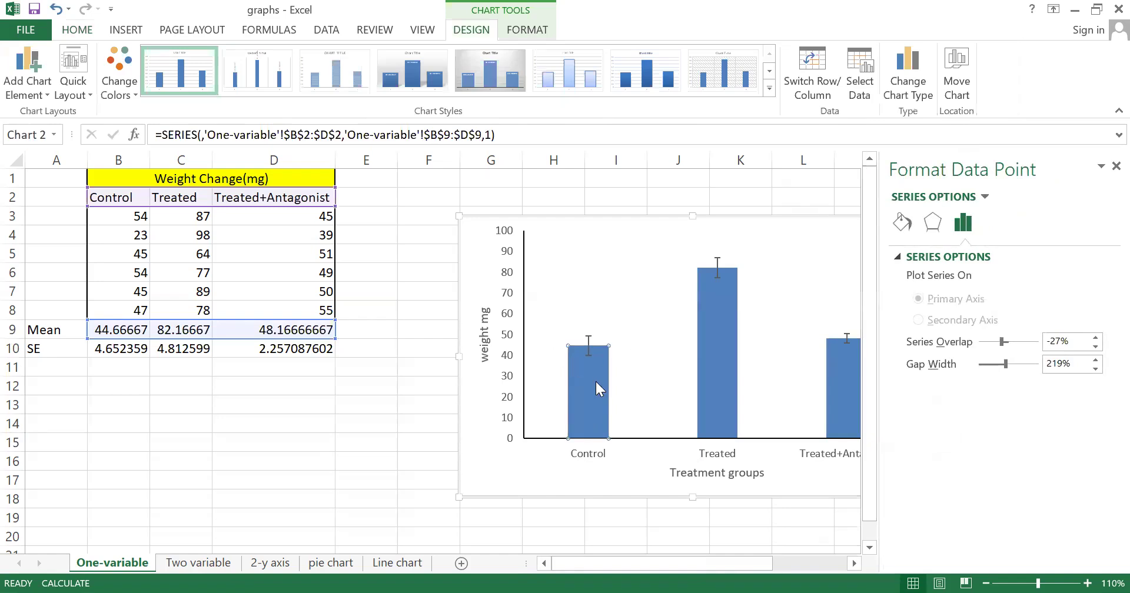
mouse_move(596, 381)
click(904, 223)
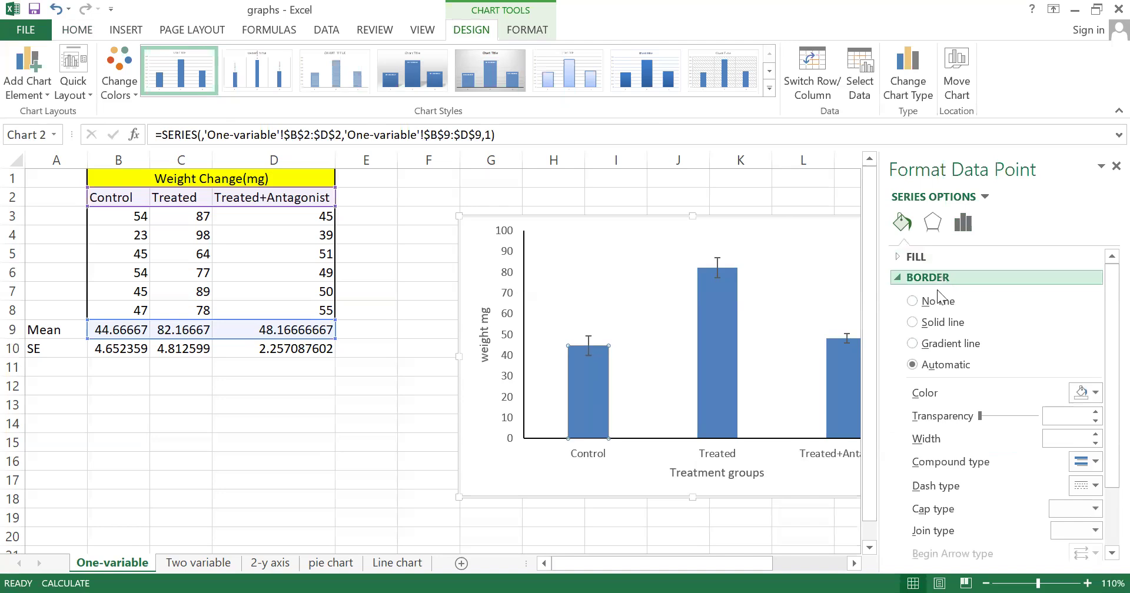
click(943, 323)
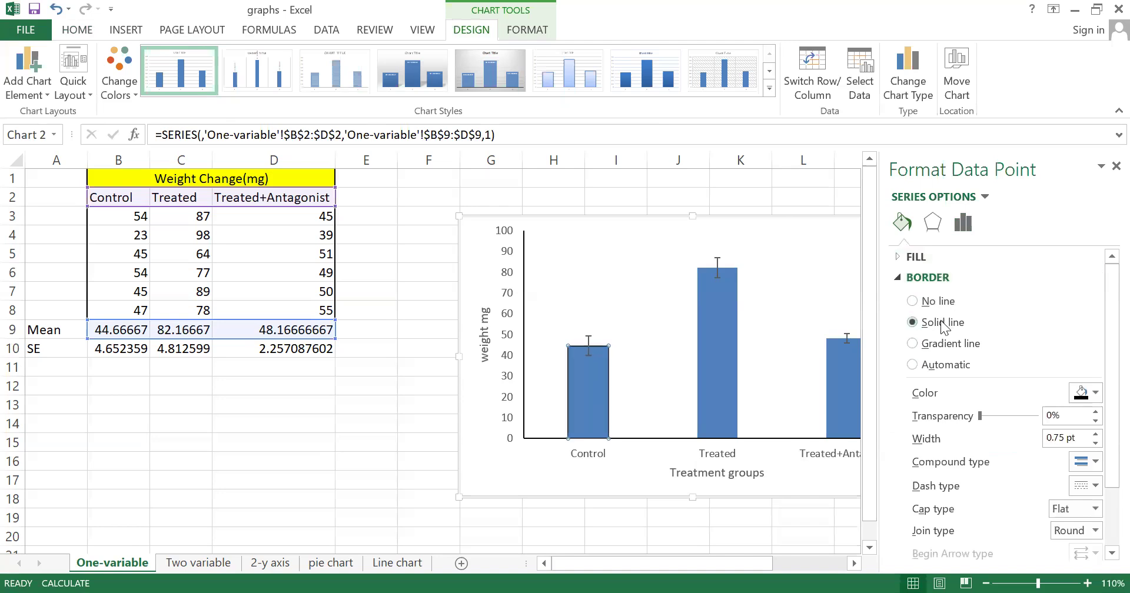
click(1095, 389)
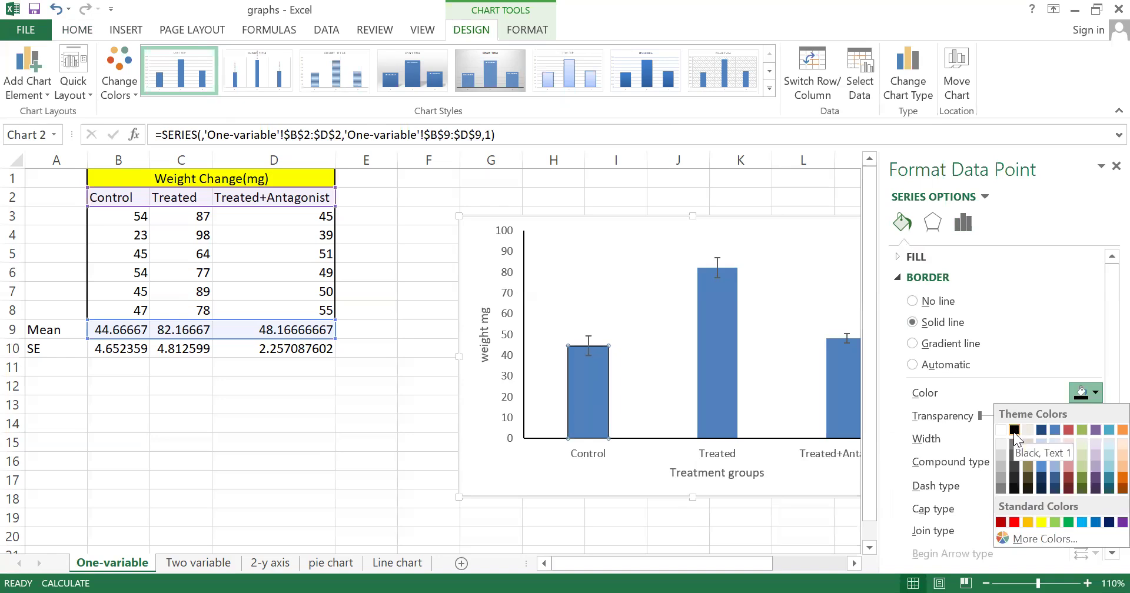
click(1059, 324)
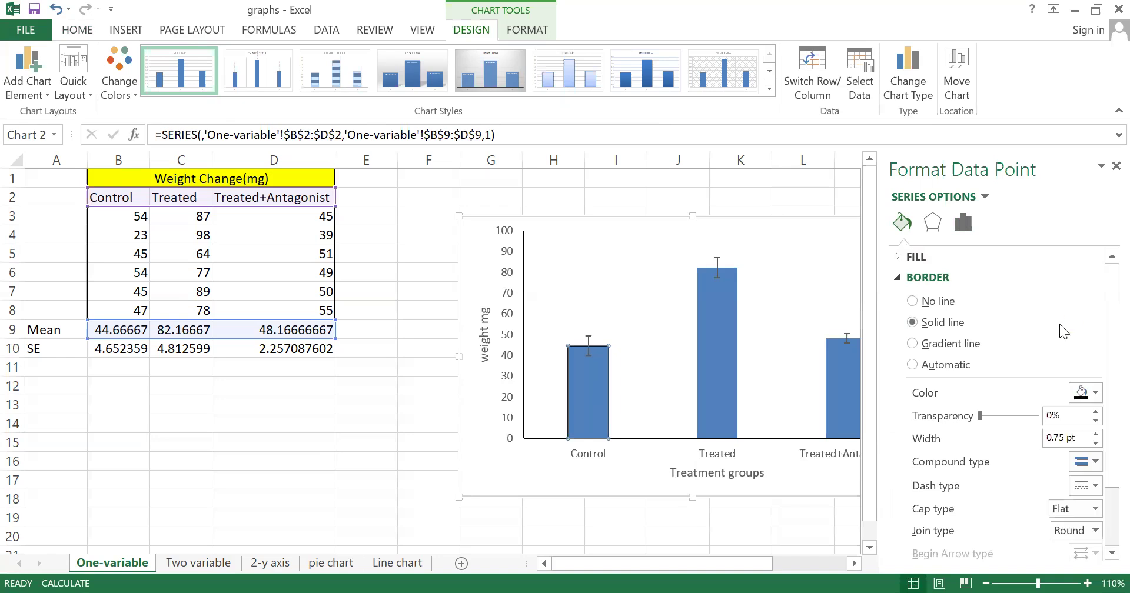
- Apply a light blue solid fill to the Control column
click(925, 277)
click(922, 256)
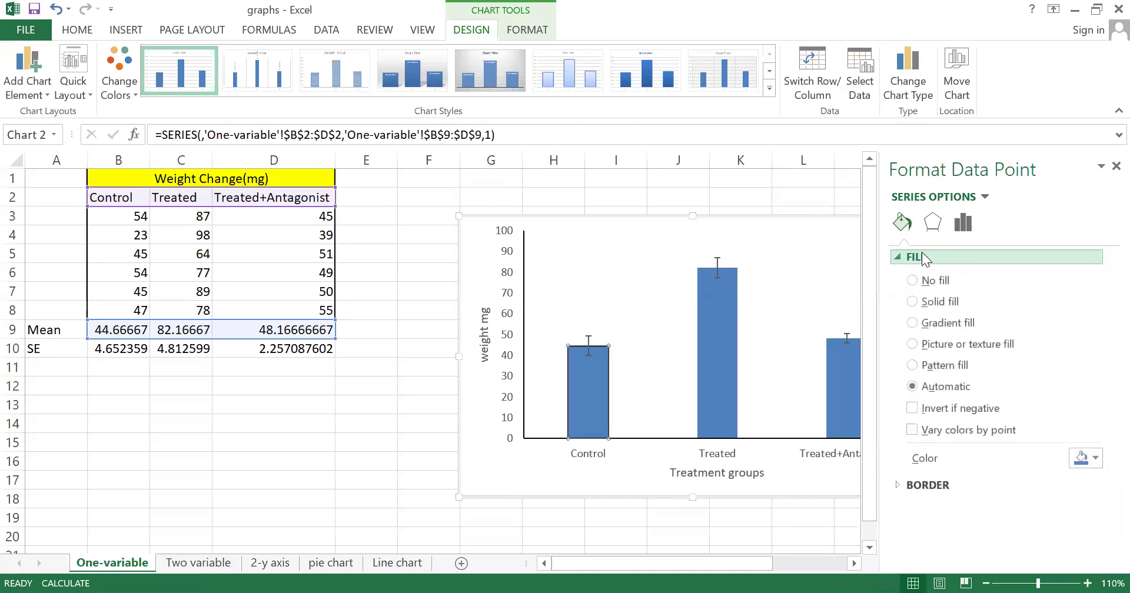
click(944, 303)
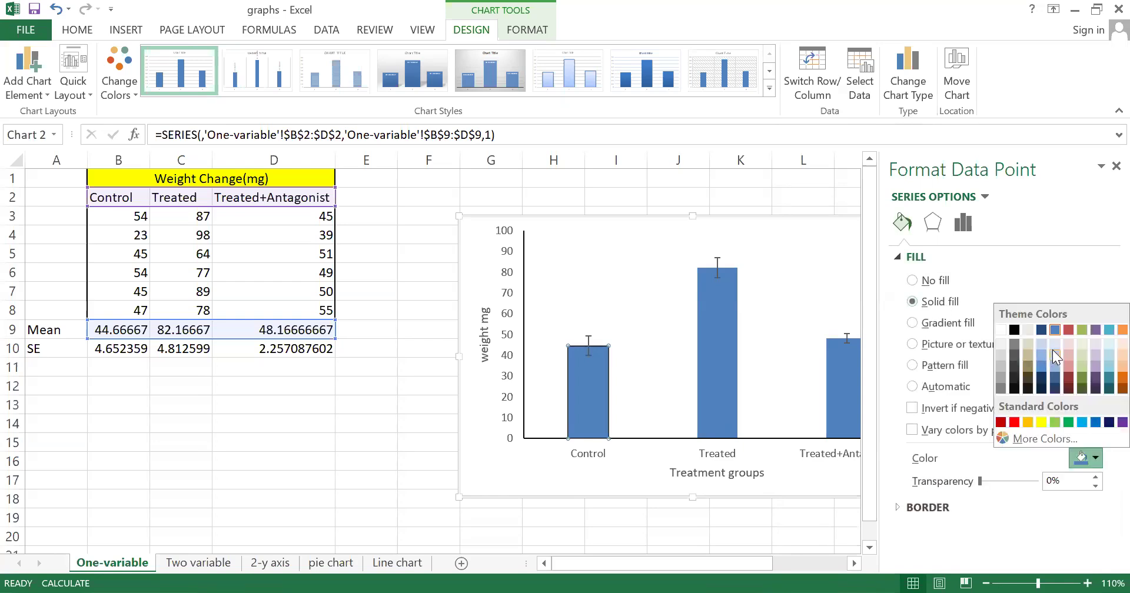
click(1039, 344)
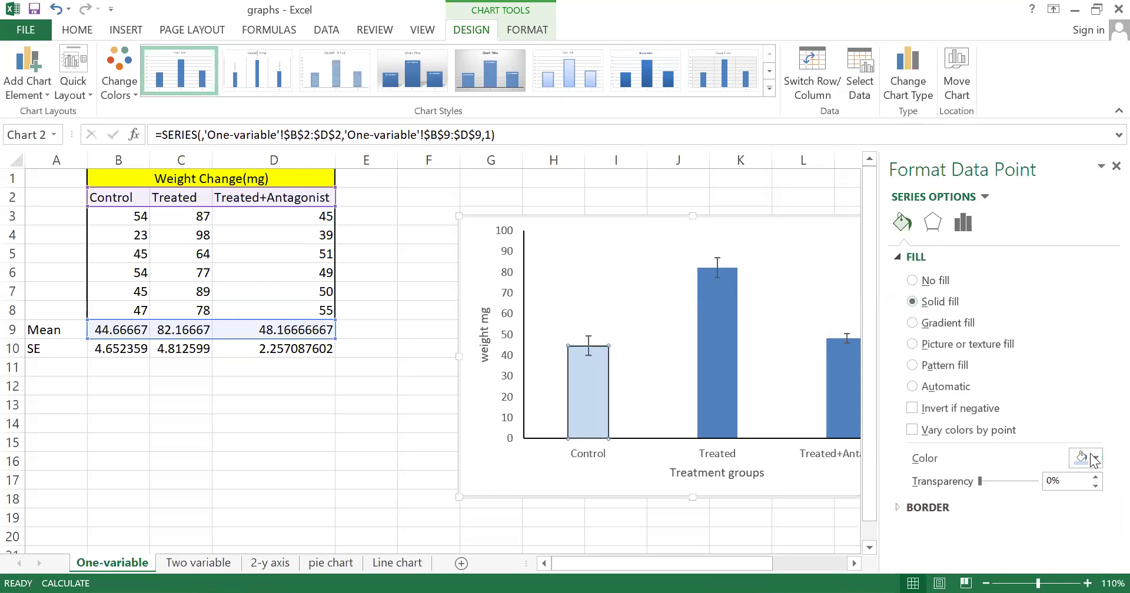
- Replace the Control column's fill with a dotted pattern, the second in the first row, with a black foreground, and close the formatting options
click(964, 325)
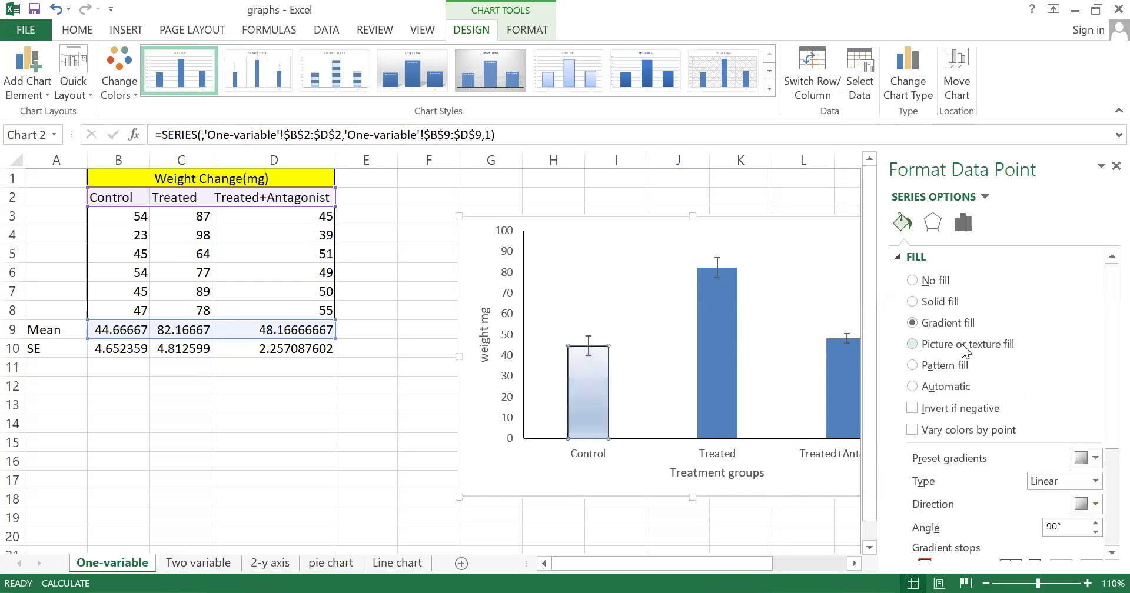
click(963, 366)
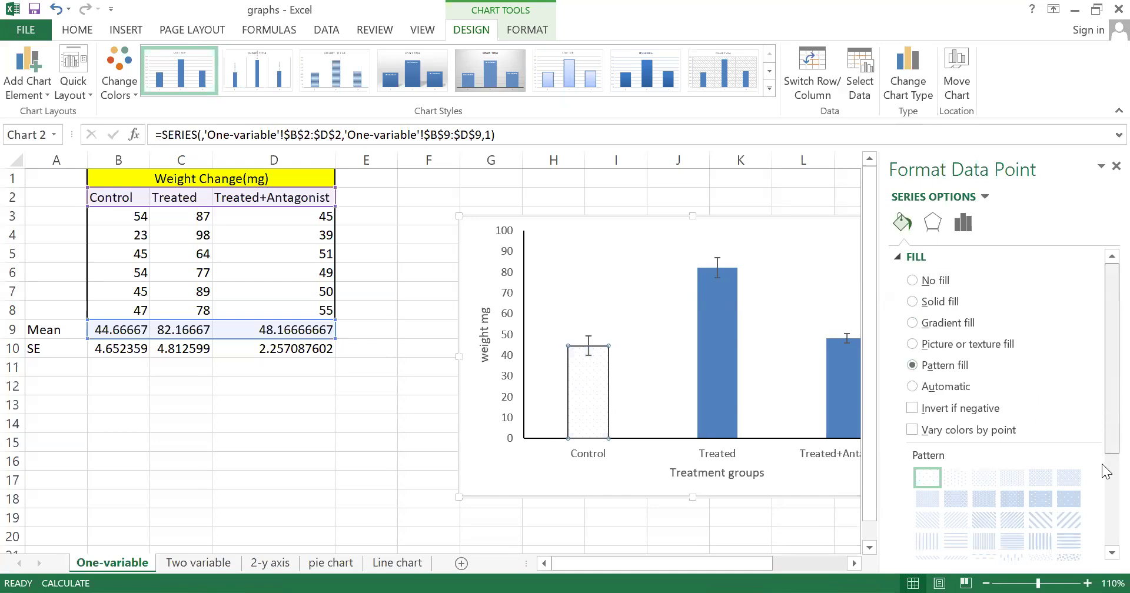
scroll(1105, 471, down, 3)
click(1094, 518)
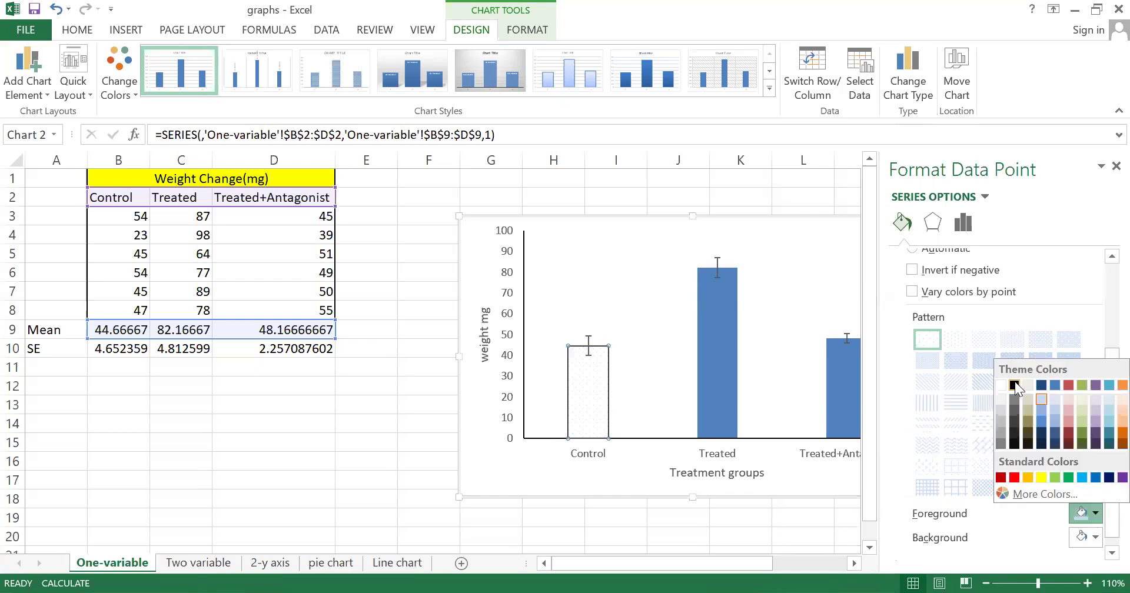
click(1014, 385)
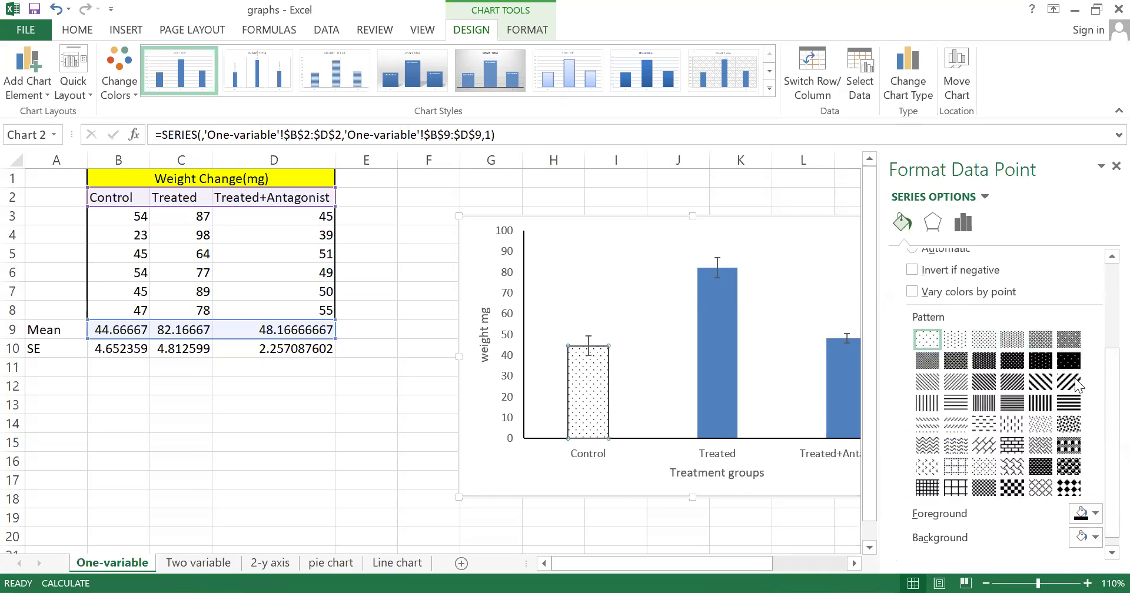
click(952, 342)
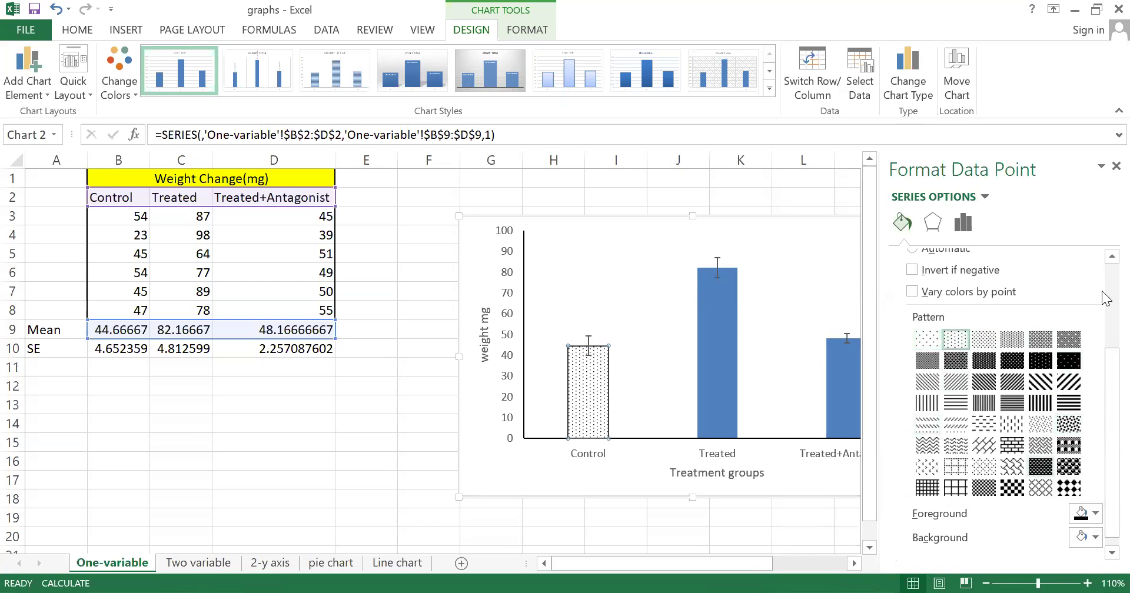
click(1116, 166)
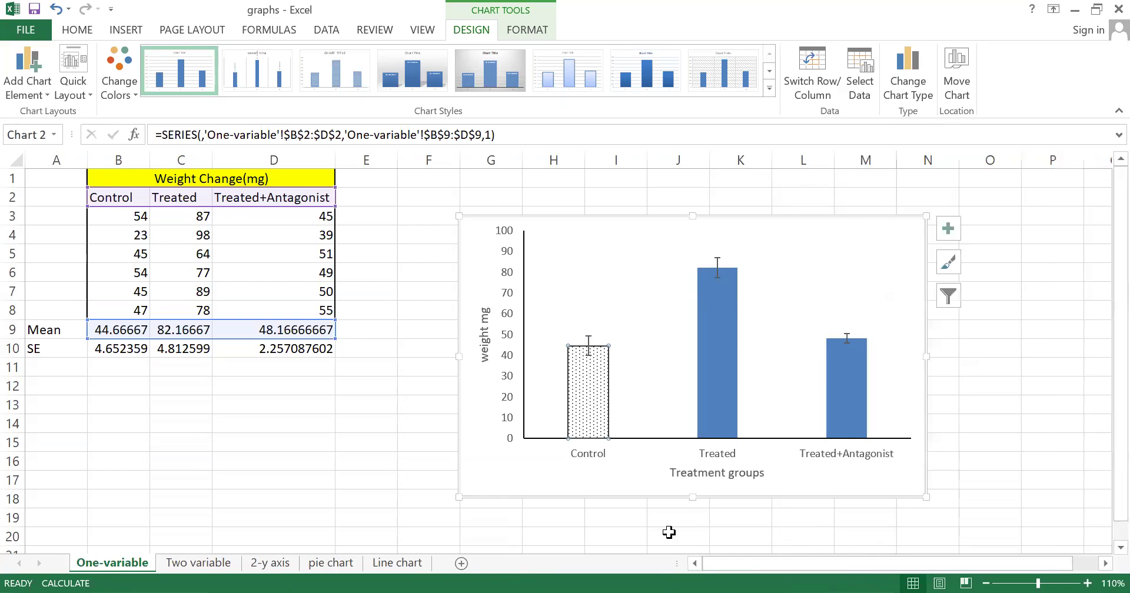
click(669, 533)
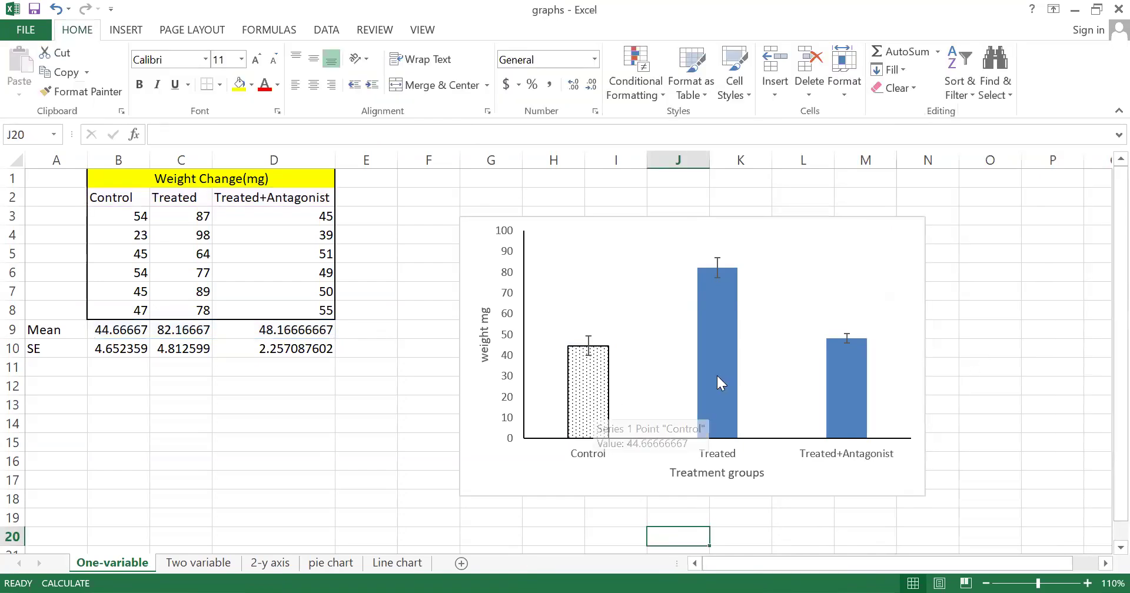
- Fill only the Treated column with the black wide upward diagonal stripe pattern
mouse_move(717, 375)
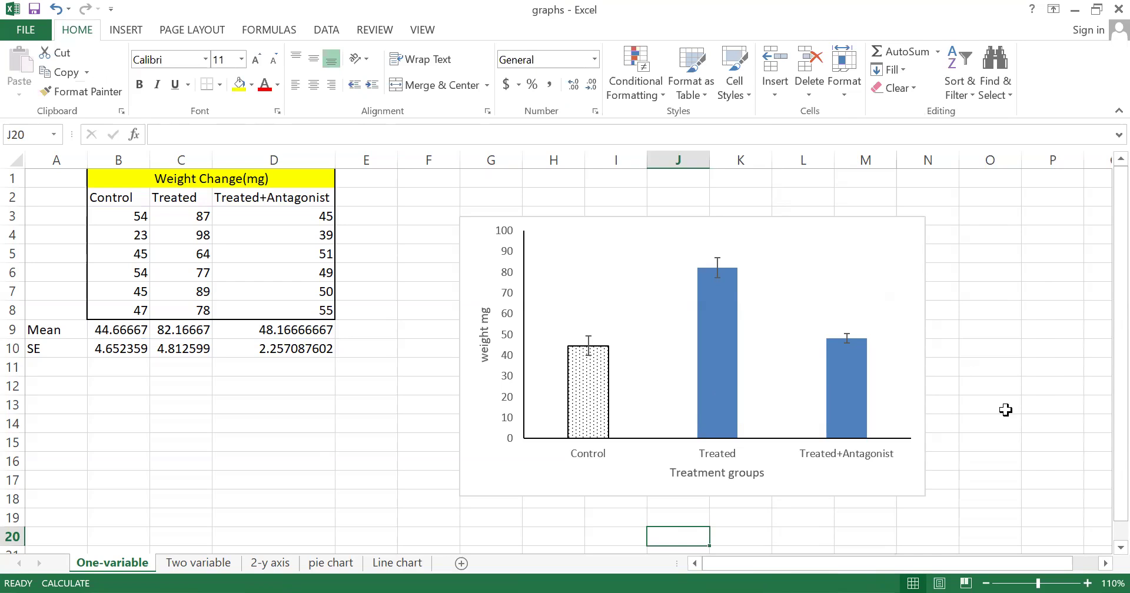
click(1000, 406)
double_click(718, 365)
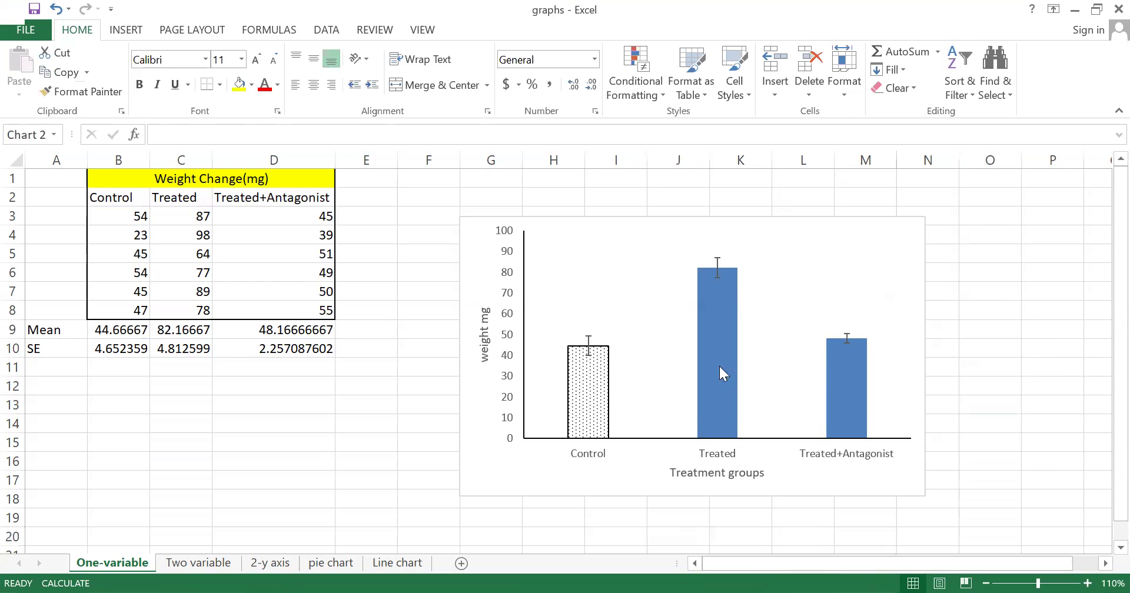
click(720, 374)
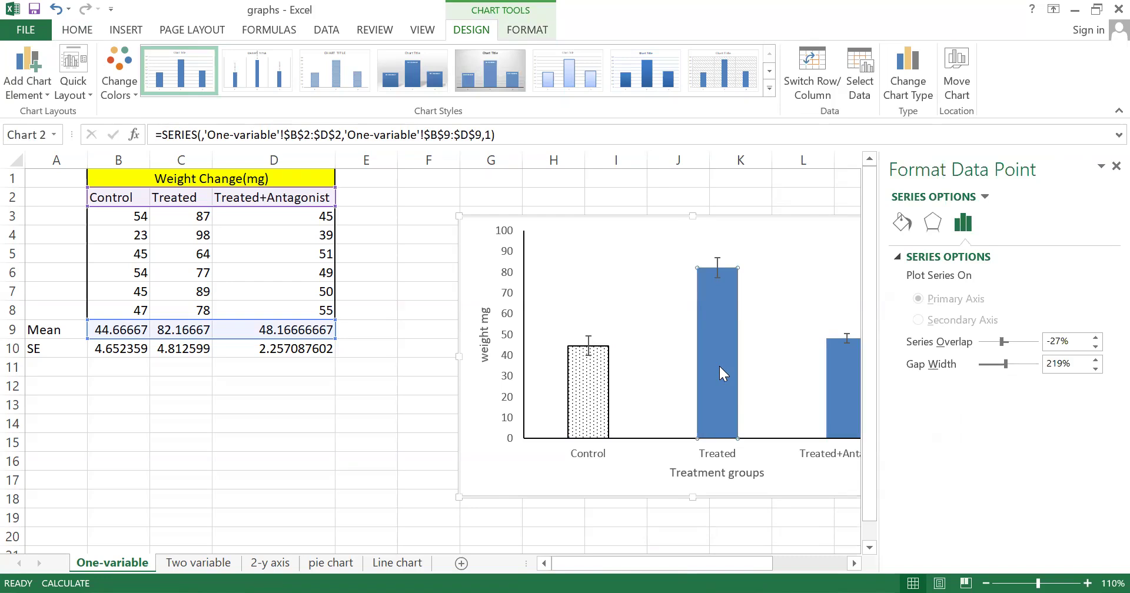
click(854, 563)
click(854, 563)
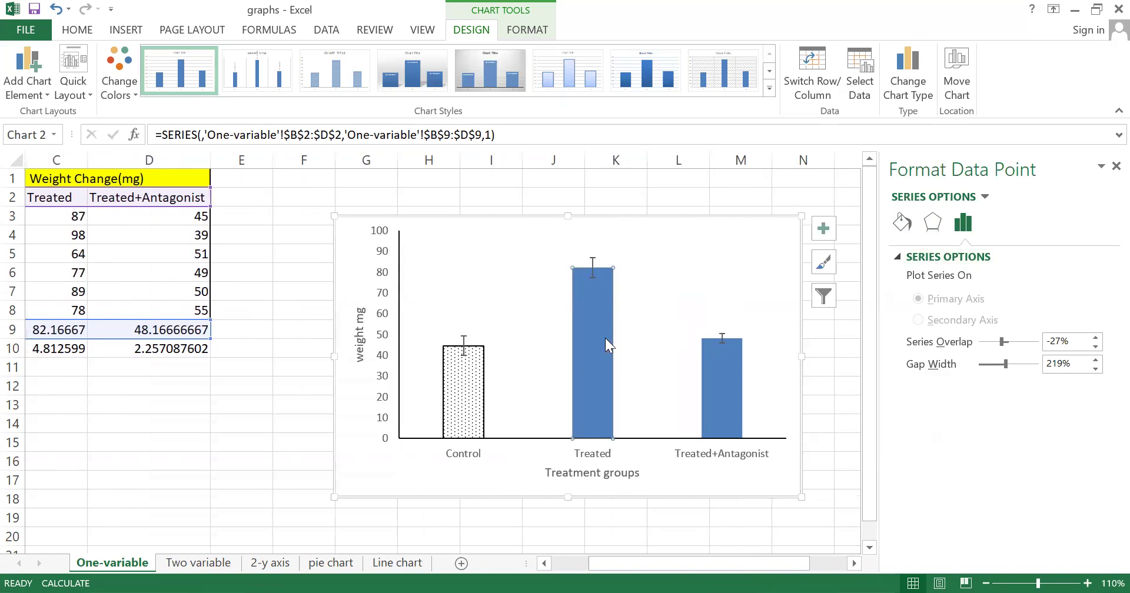
click(901, 223)
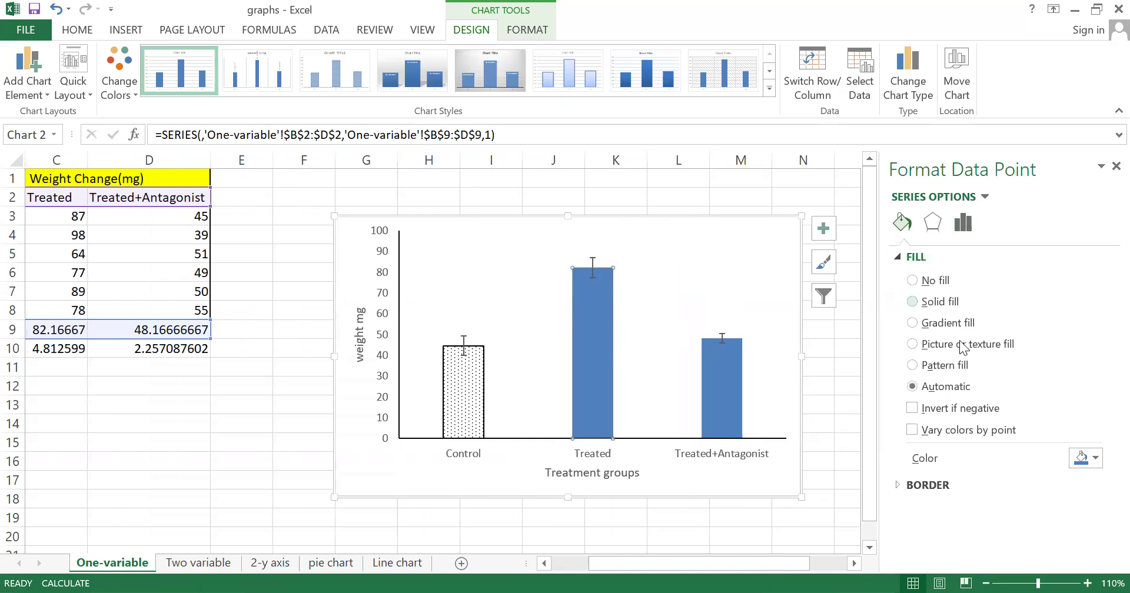
click(954, 367)
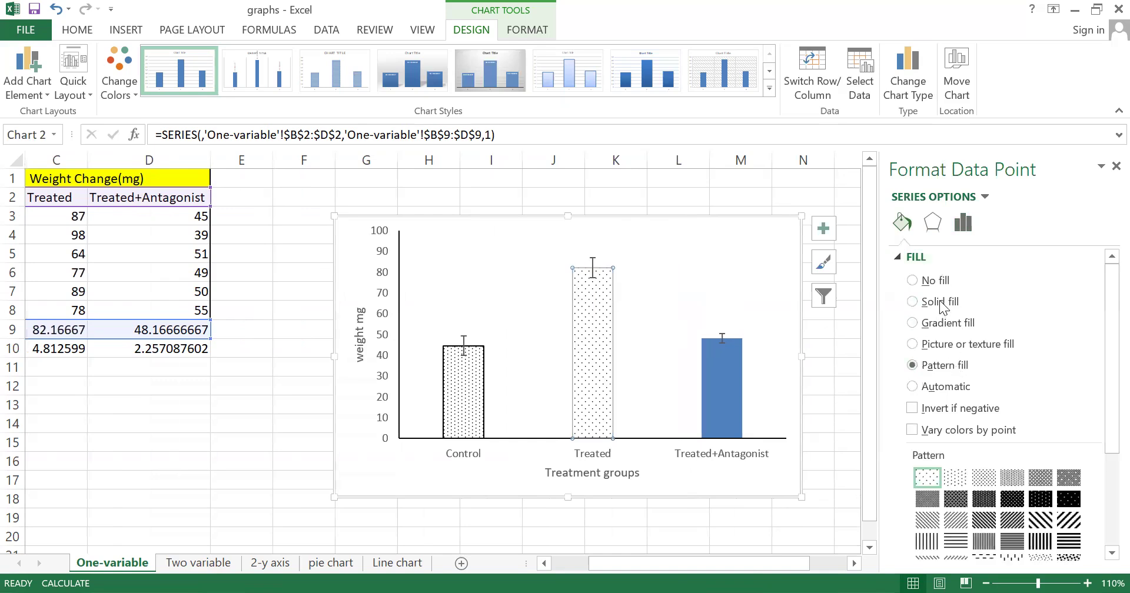
click(1067, 521)
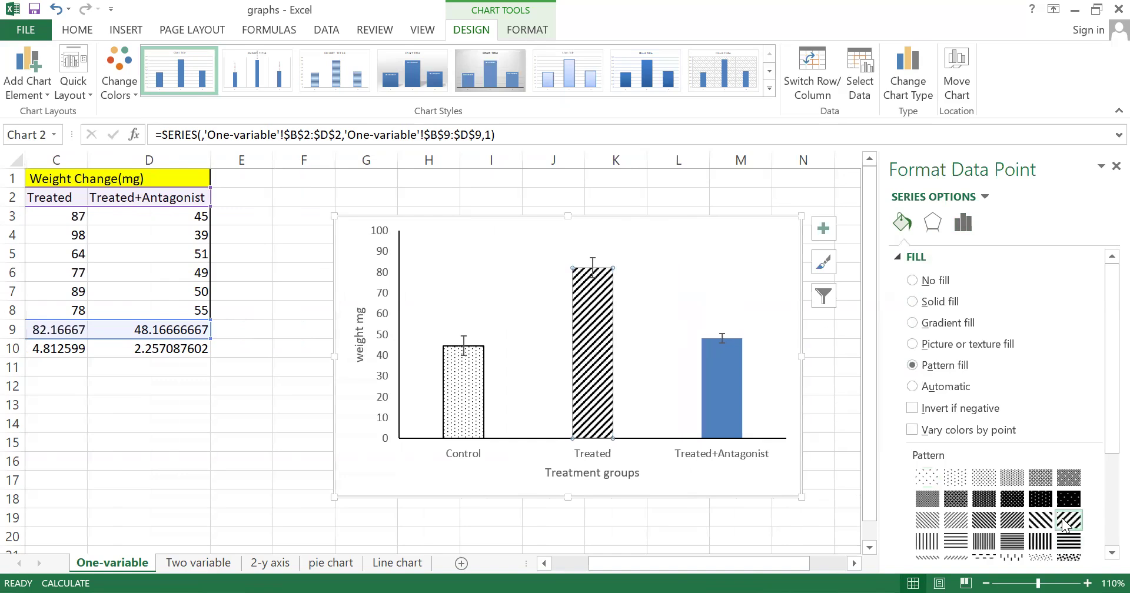
- Give the Treated column a solid black border line
click(910, 258)
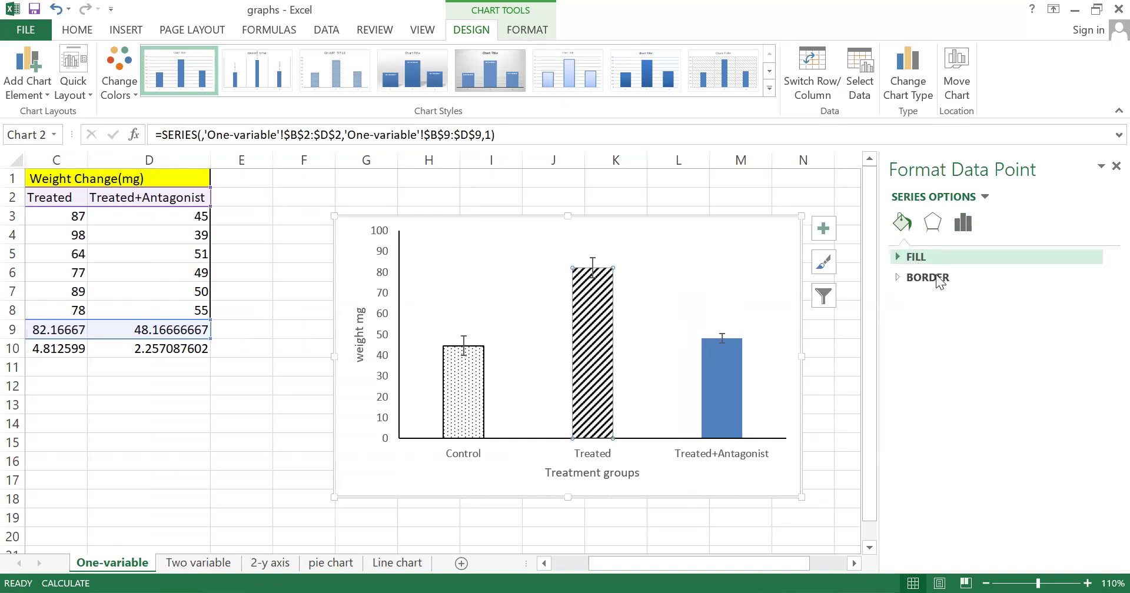
click(938, 278)
click(942, 324)
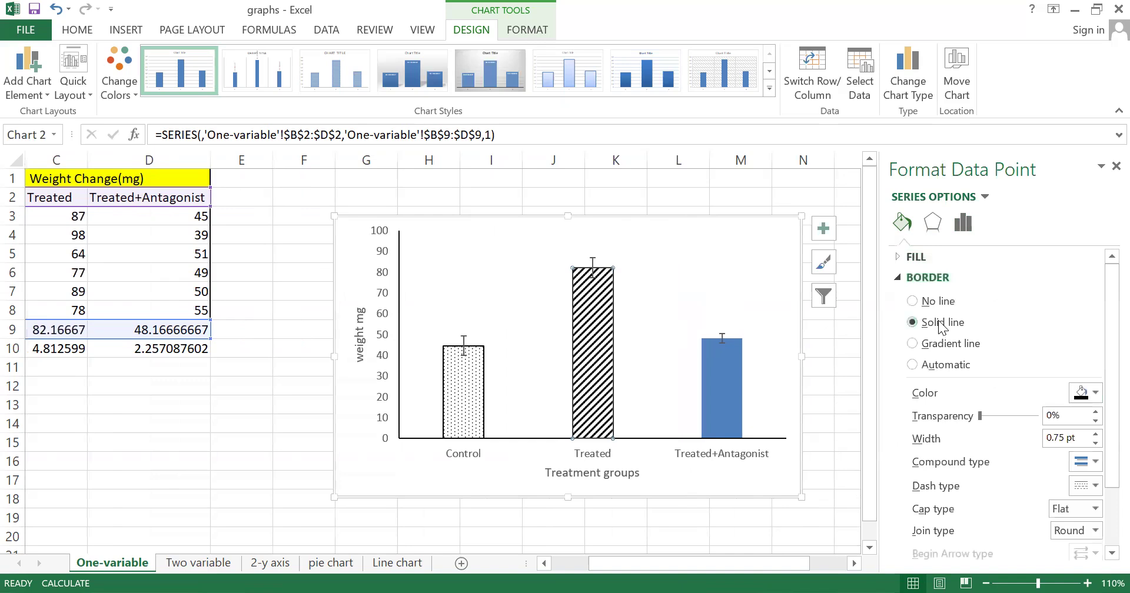
- Give the Treated+Antagonist column a solid black border and a black solid-diamond pattern fill, and close its formatting options
click(716, 380)
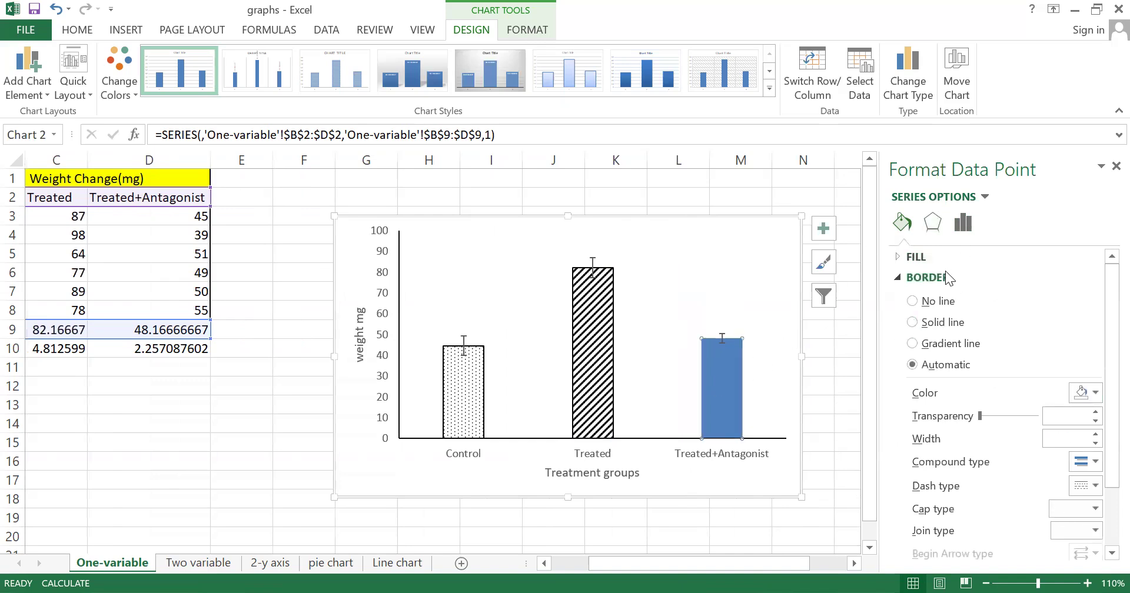
click(922, 322)
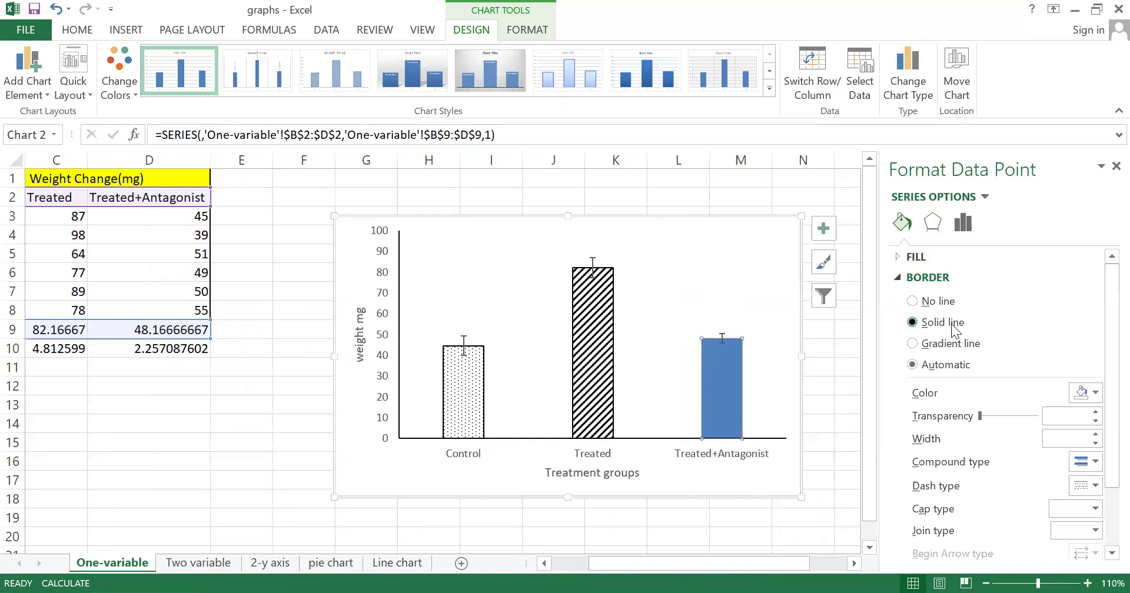
click(919, 258)
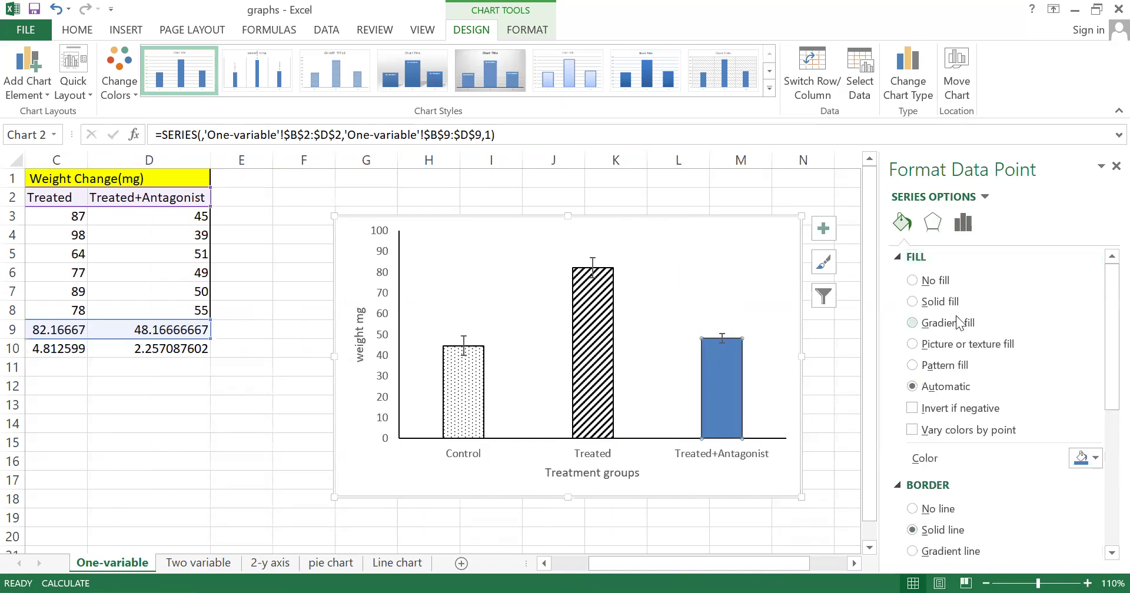
click(954, 366)
scroll(1071, 513, down, 5)
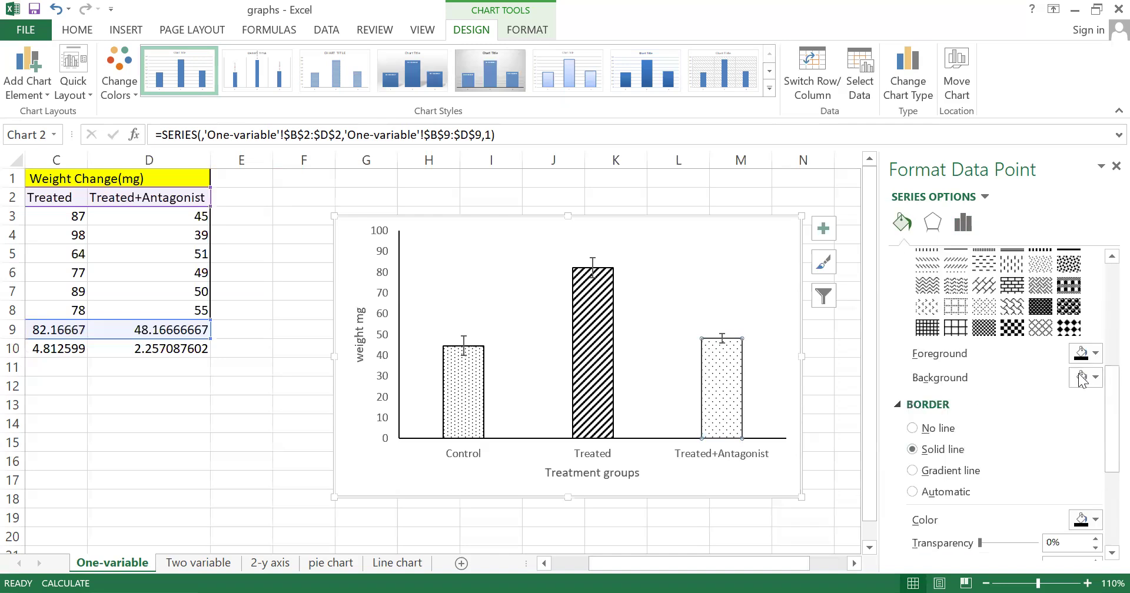
click(1011, 328)
click(1069, 327)
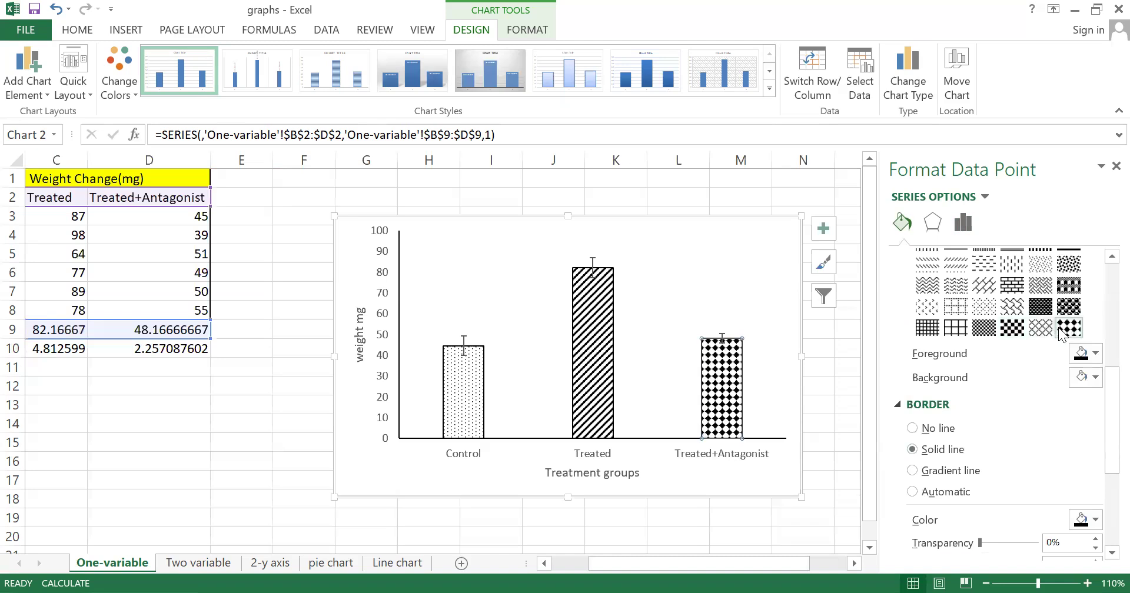
click(1116, 166)
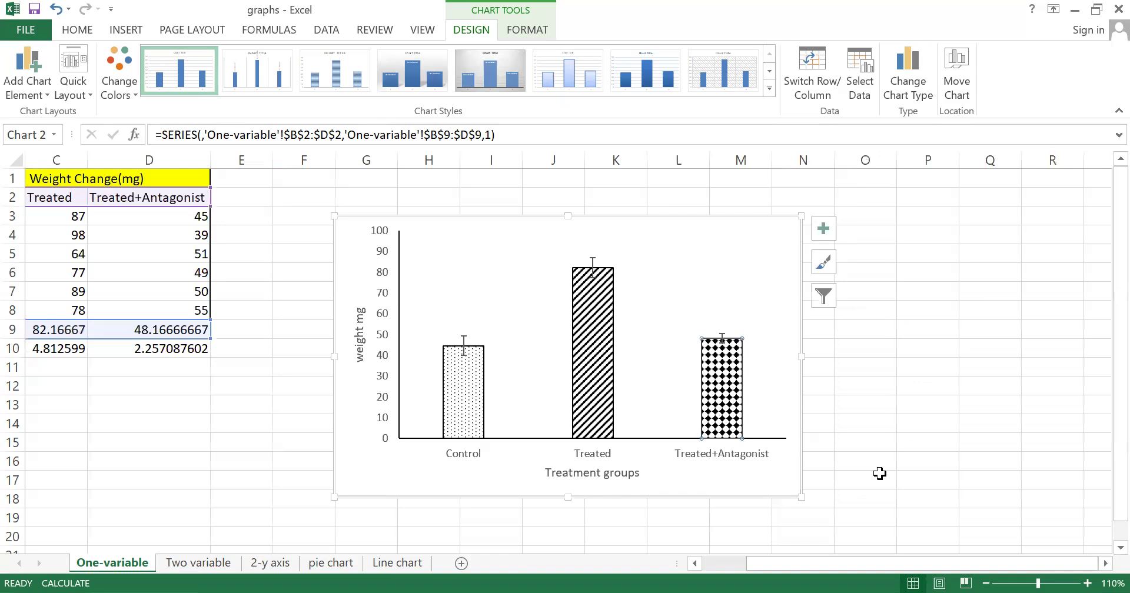